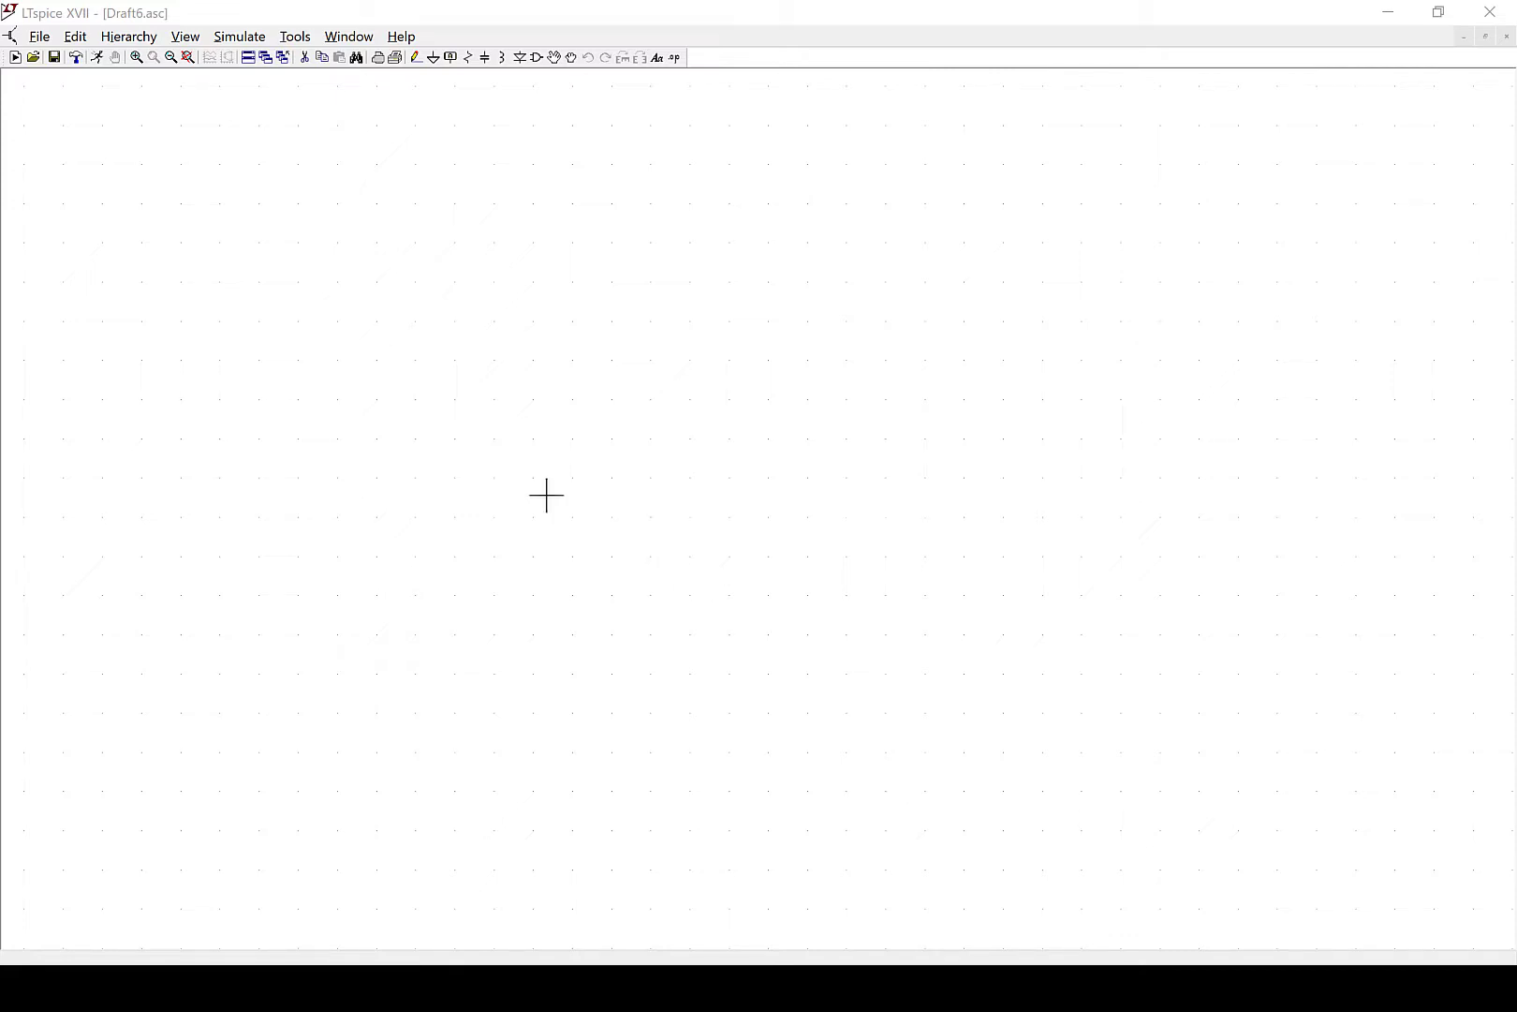
{"action": "left_click", "coordinate": [42, 38]}
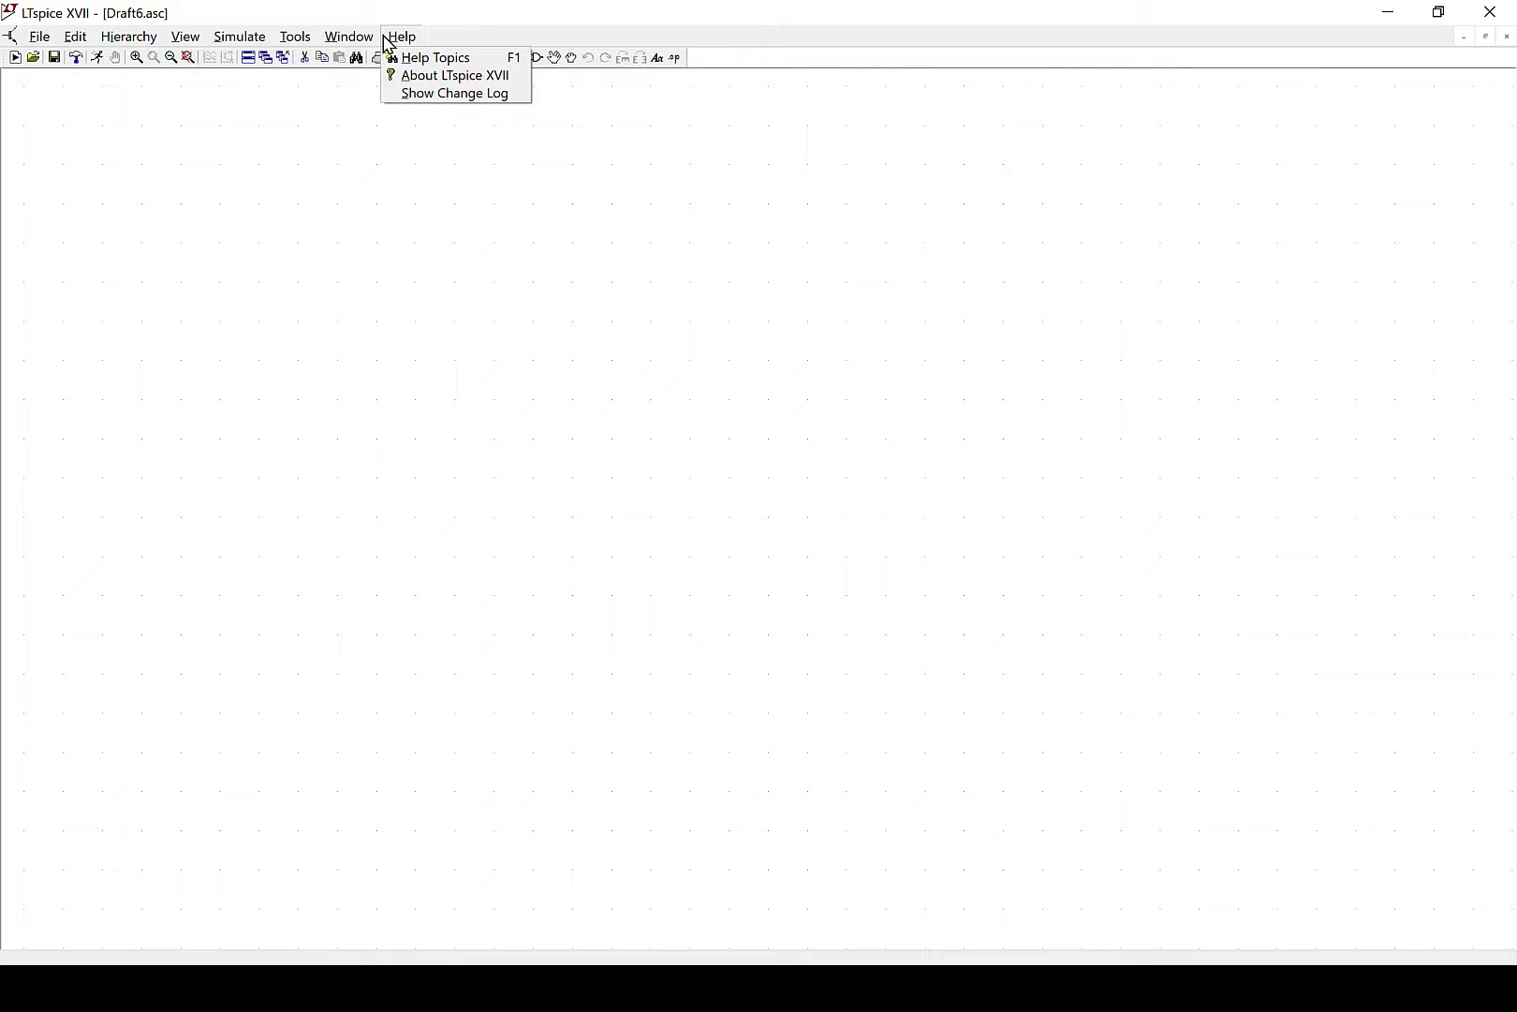
{"action": "left_click", "coordinate": [180, 201]}
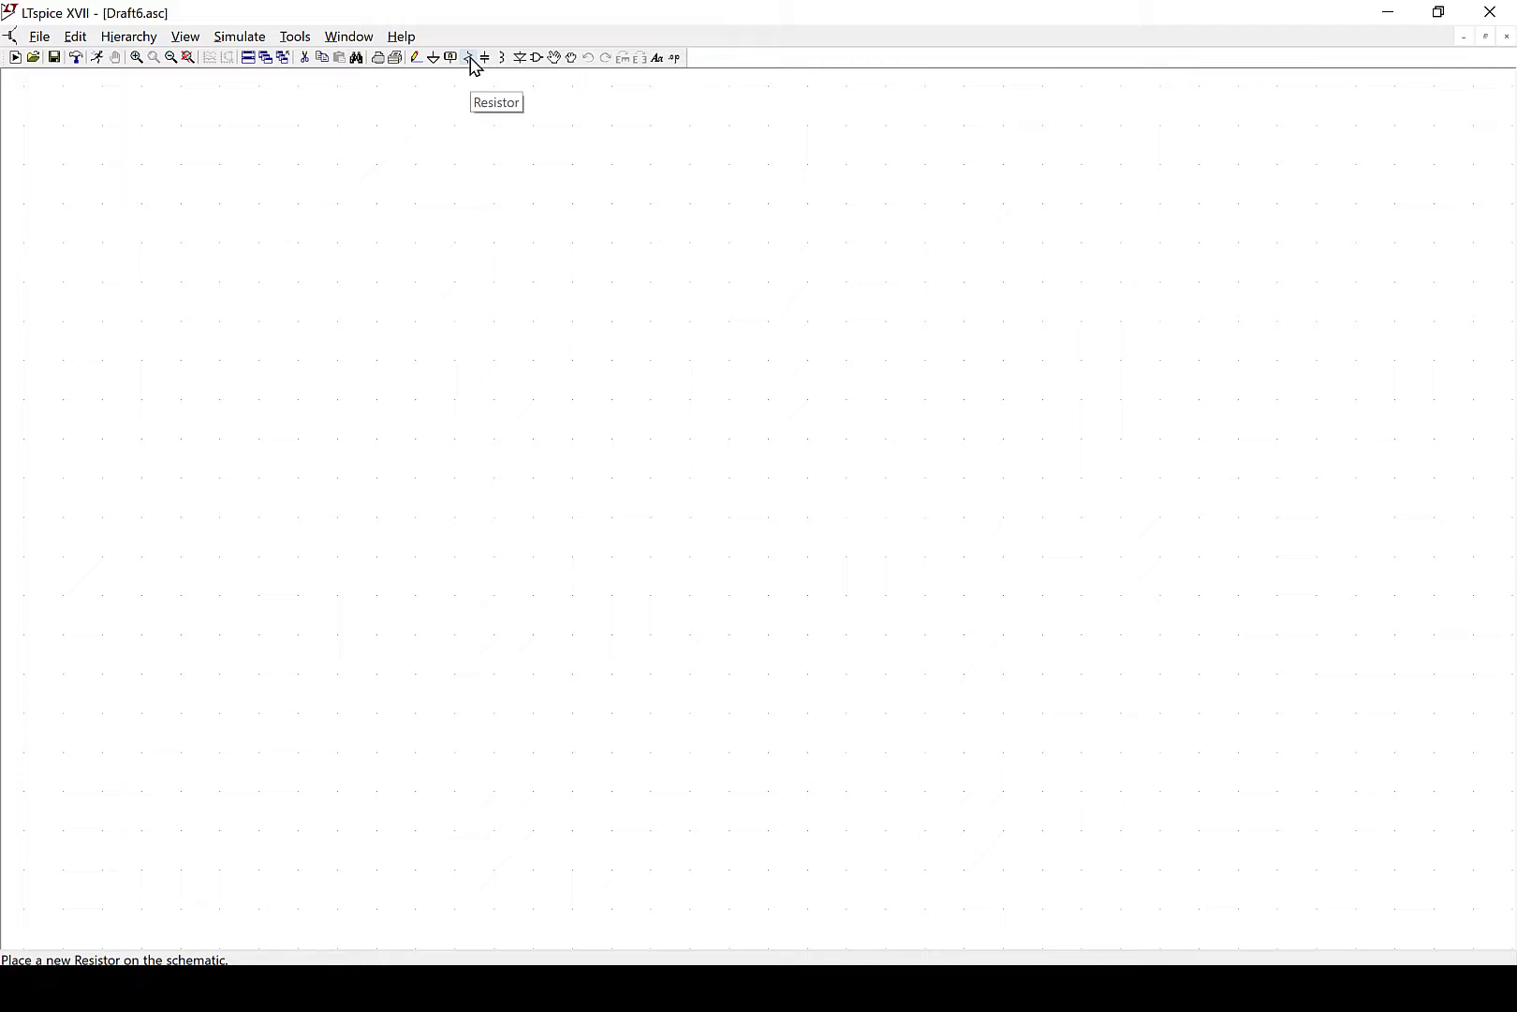
{"action": "left_click", "coordinate": [519, 60]}
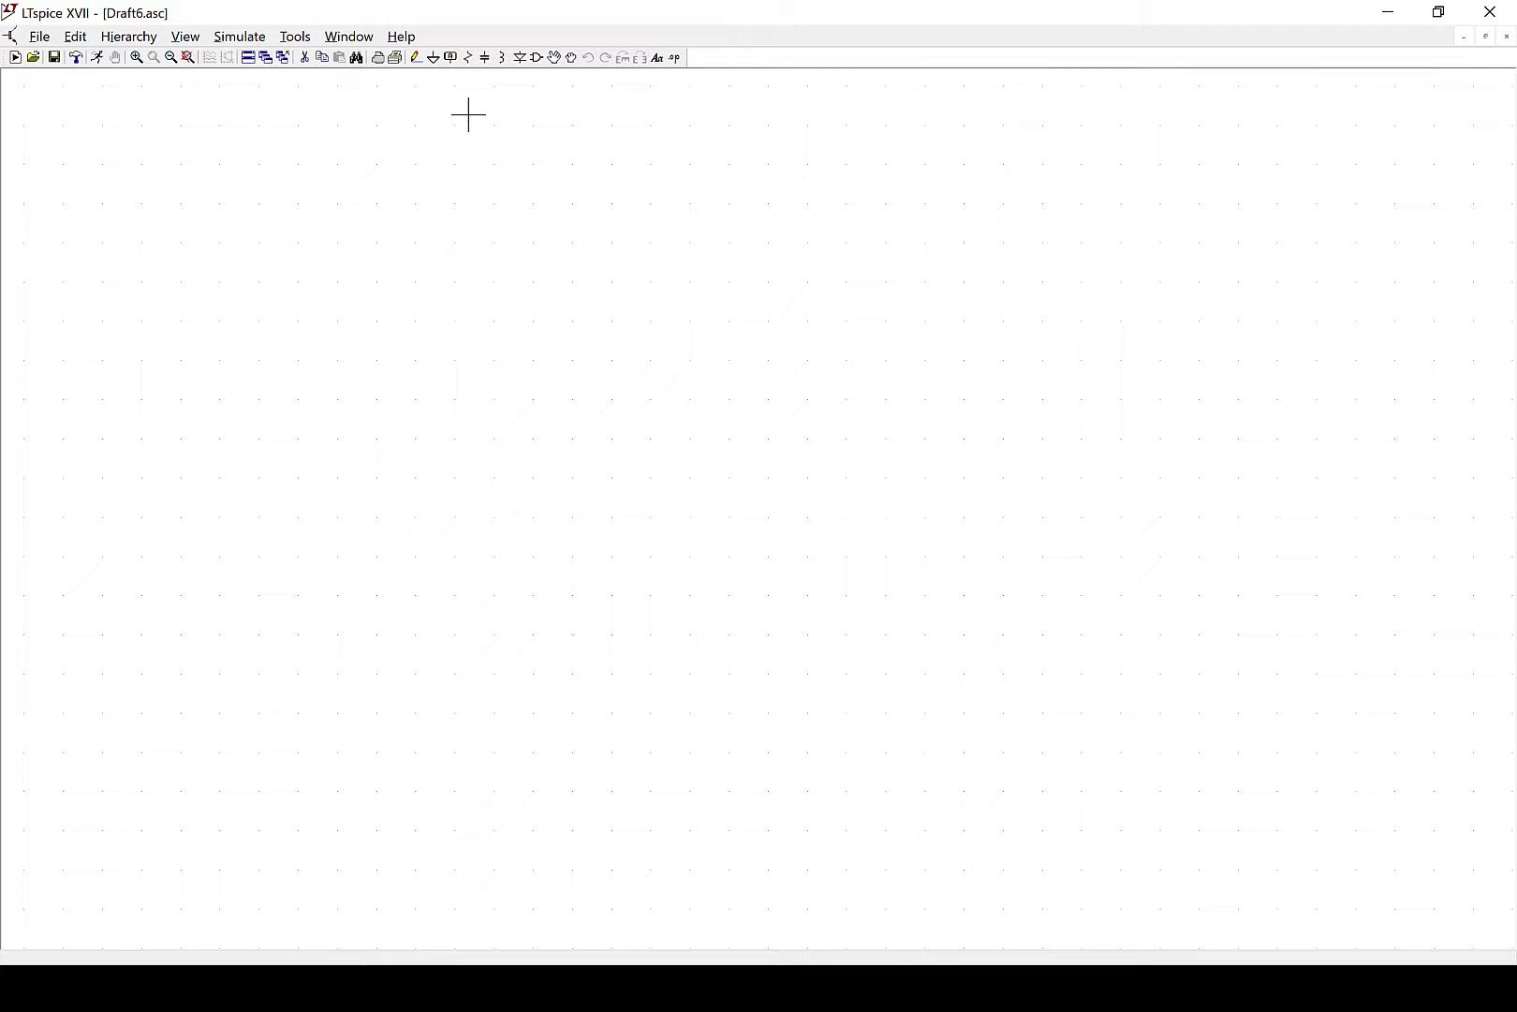
Place two vertical resistors in the schematic, the second directly below the first with a gap between them
{"action": "left_click", "coordinate": [468, 58]}
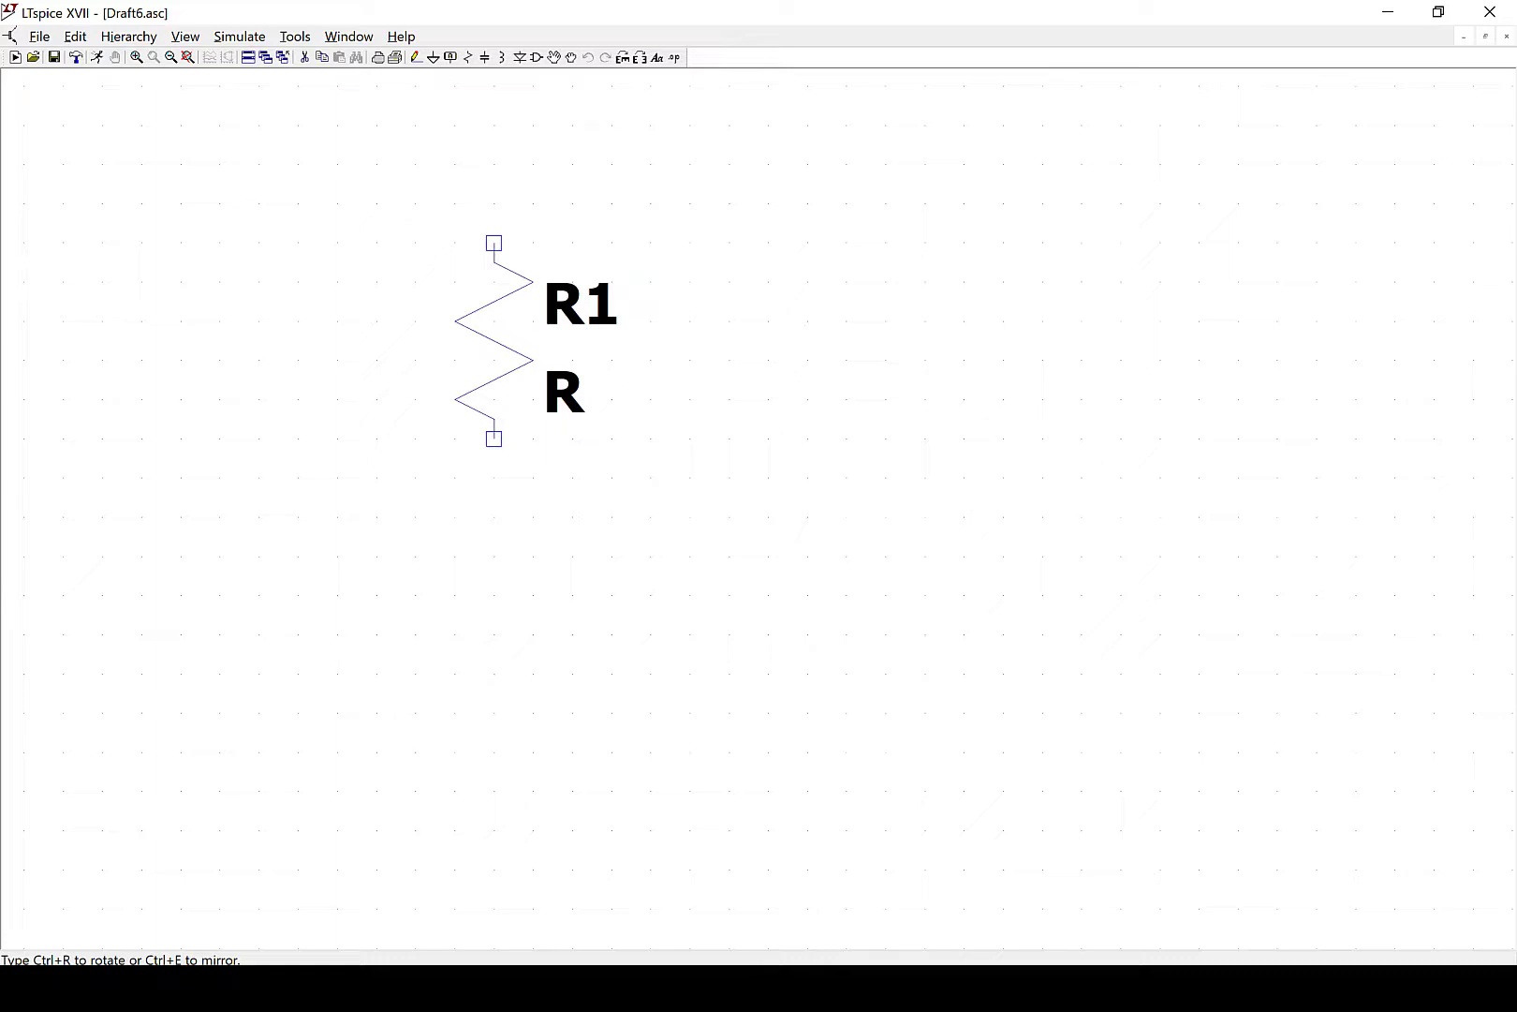
{"action": "scroll", "coordinate": [494, 341], "scroll_direction": "down", "scroll_amount": 1}
{"action": "scroll", "coordinate": [494, 341], "scroll_direction": "up", "scroll_amount": 1}
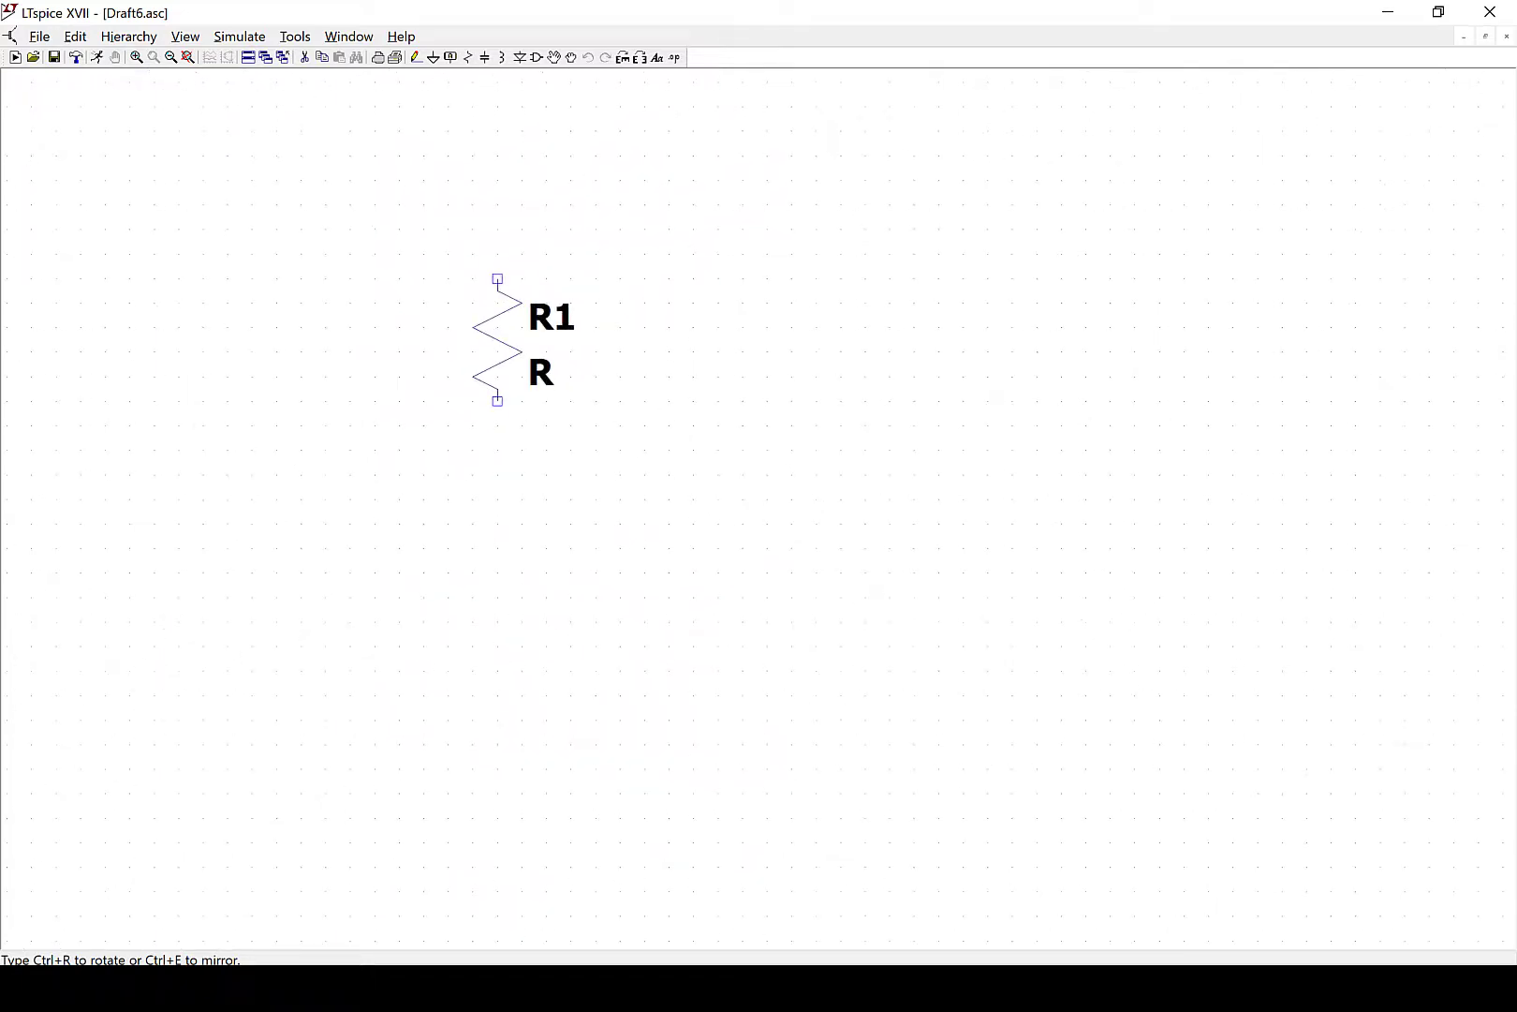
{"action": "scroll", "coordinate": [496, 341], "scroll_direction": "down", "scroll_amount": 1}
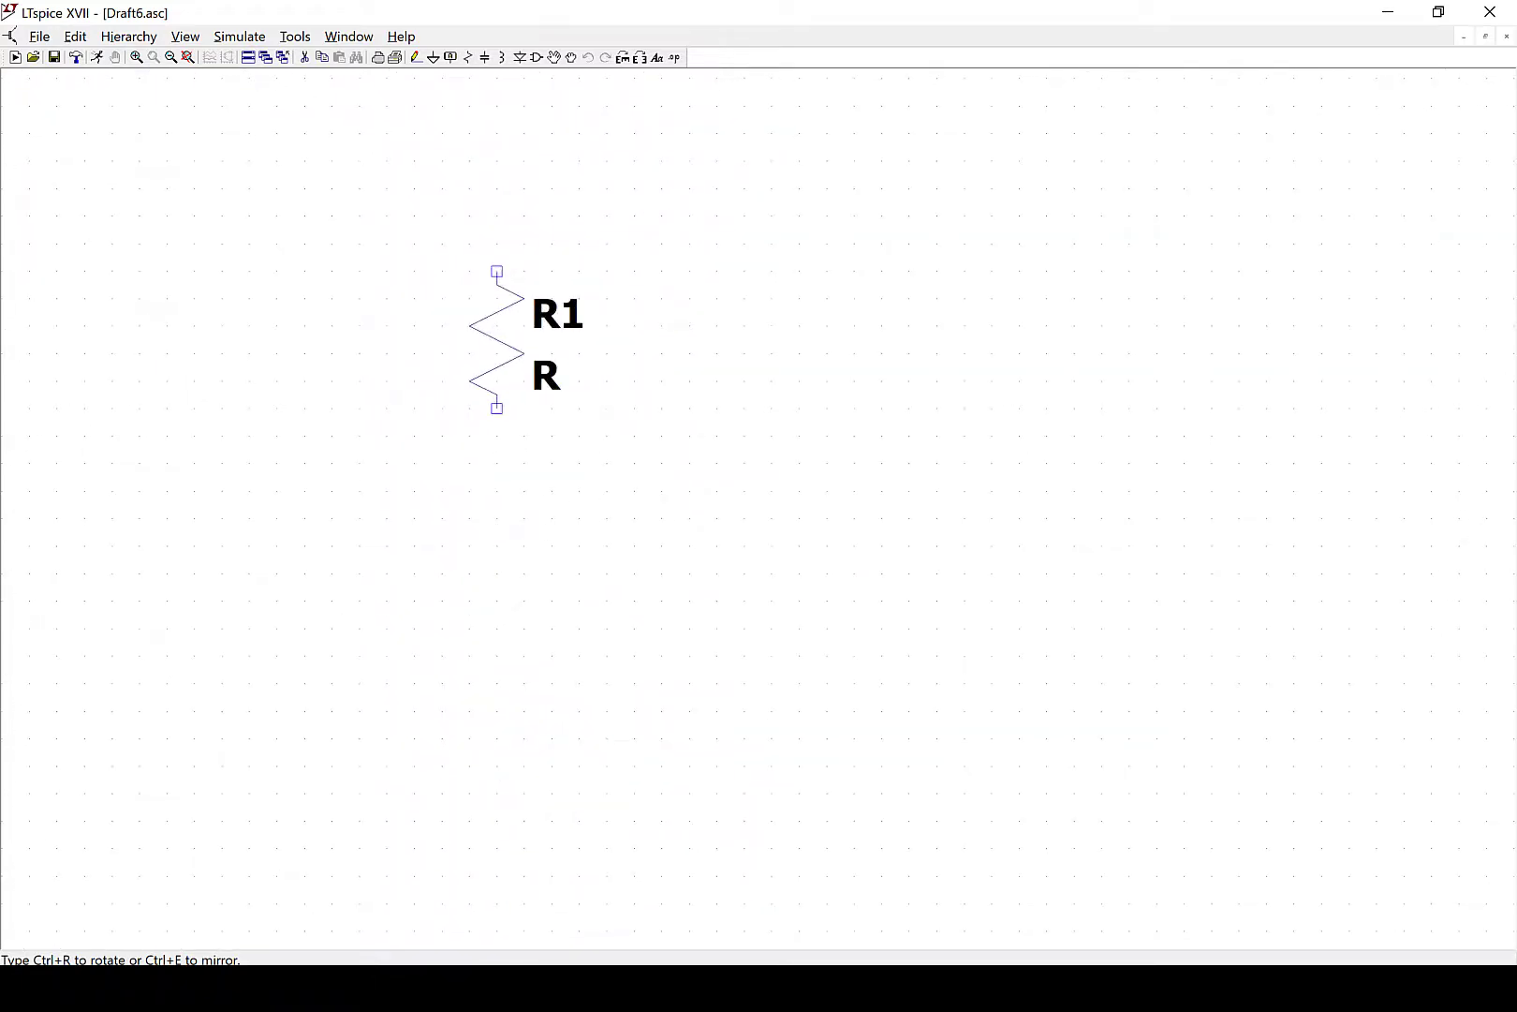
{"action": "scroll", "coordinate": [500, 343], "scroll_direction": "up", "scroll_amount": 1}
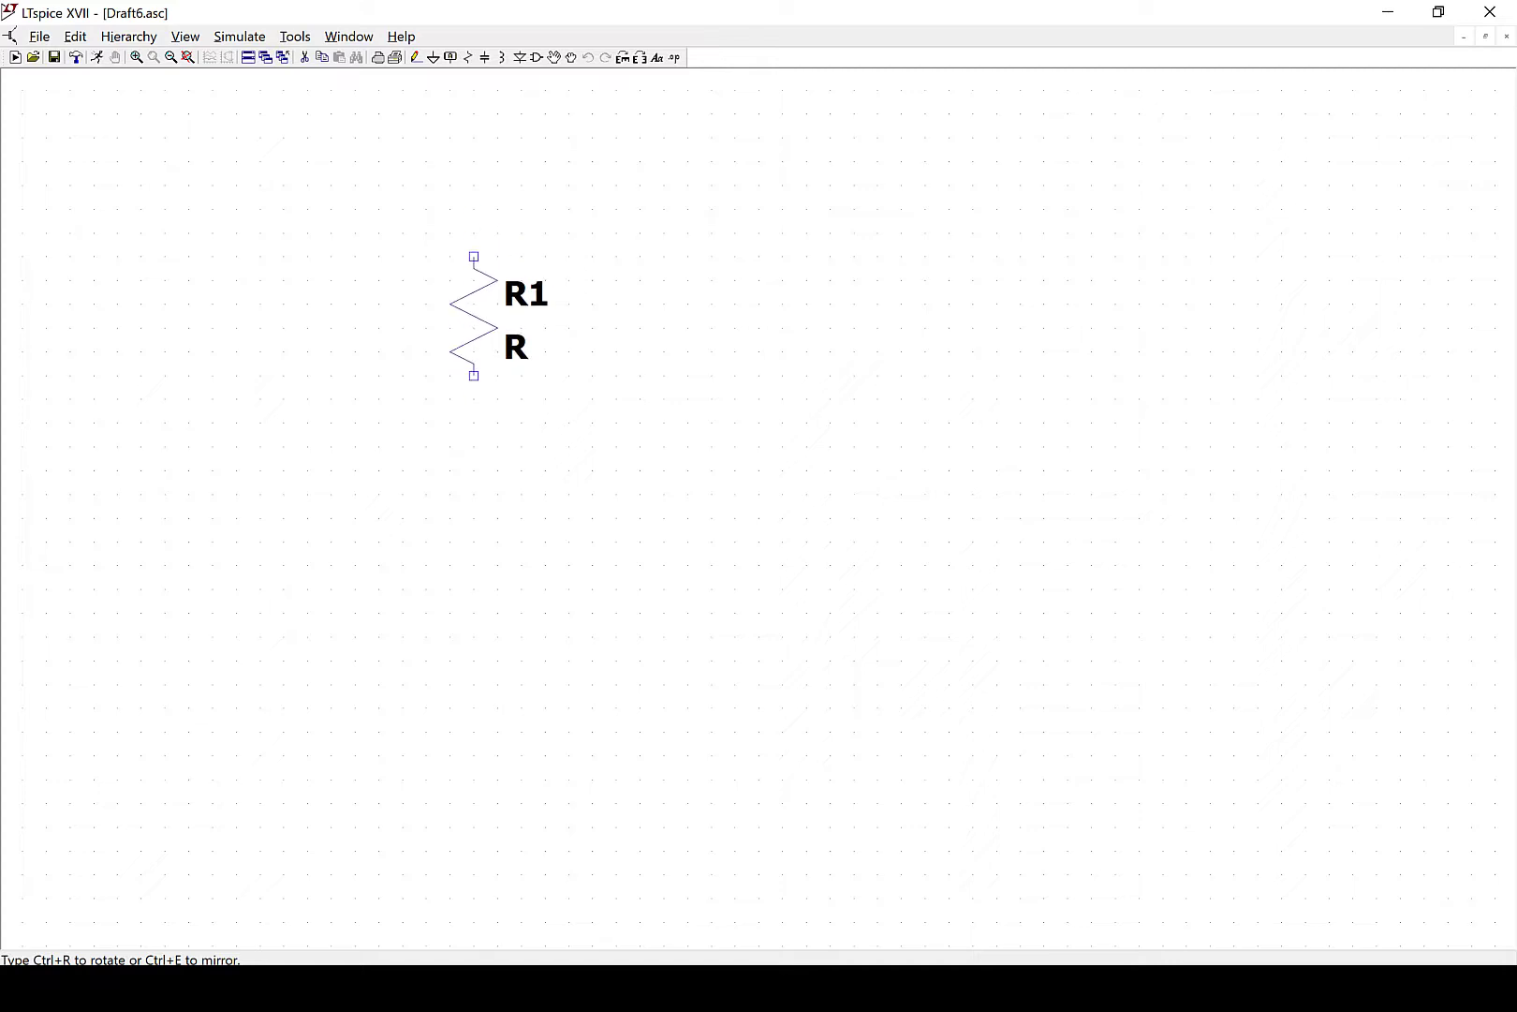
{"action": "left_click", "coordinate": [474, 315]}
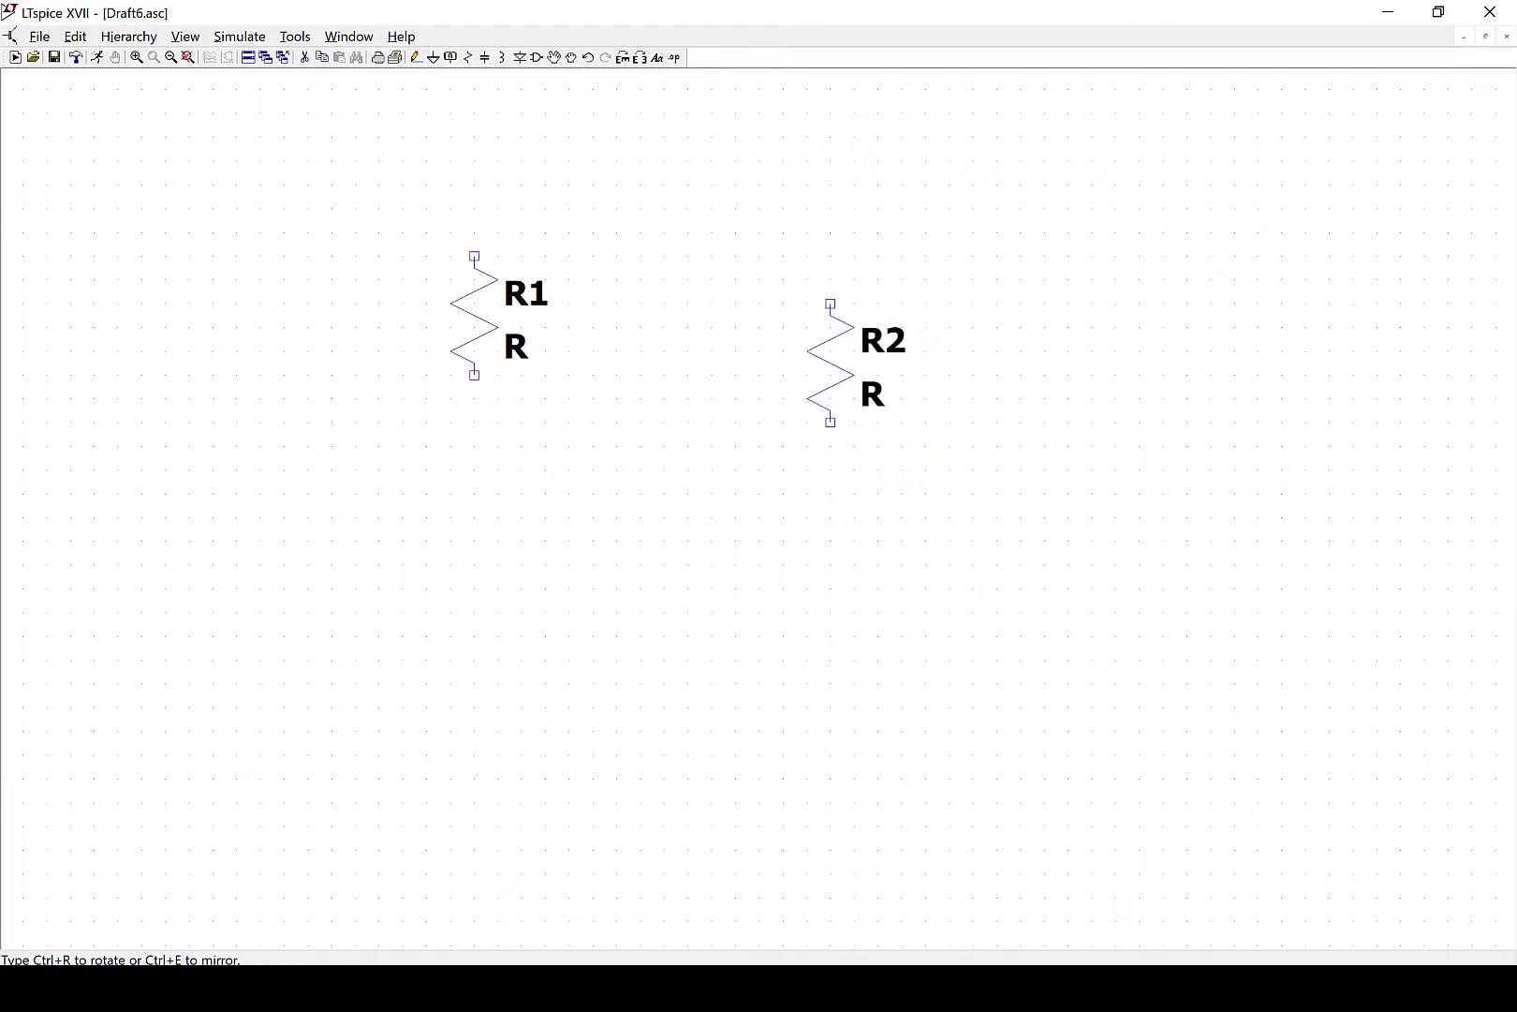
{"action": "key", "text": "Escape"}
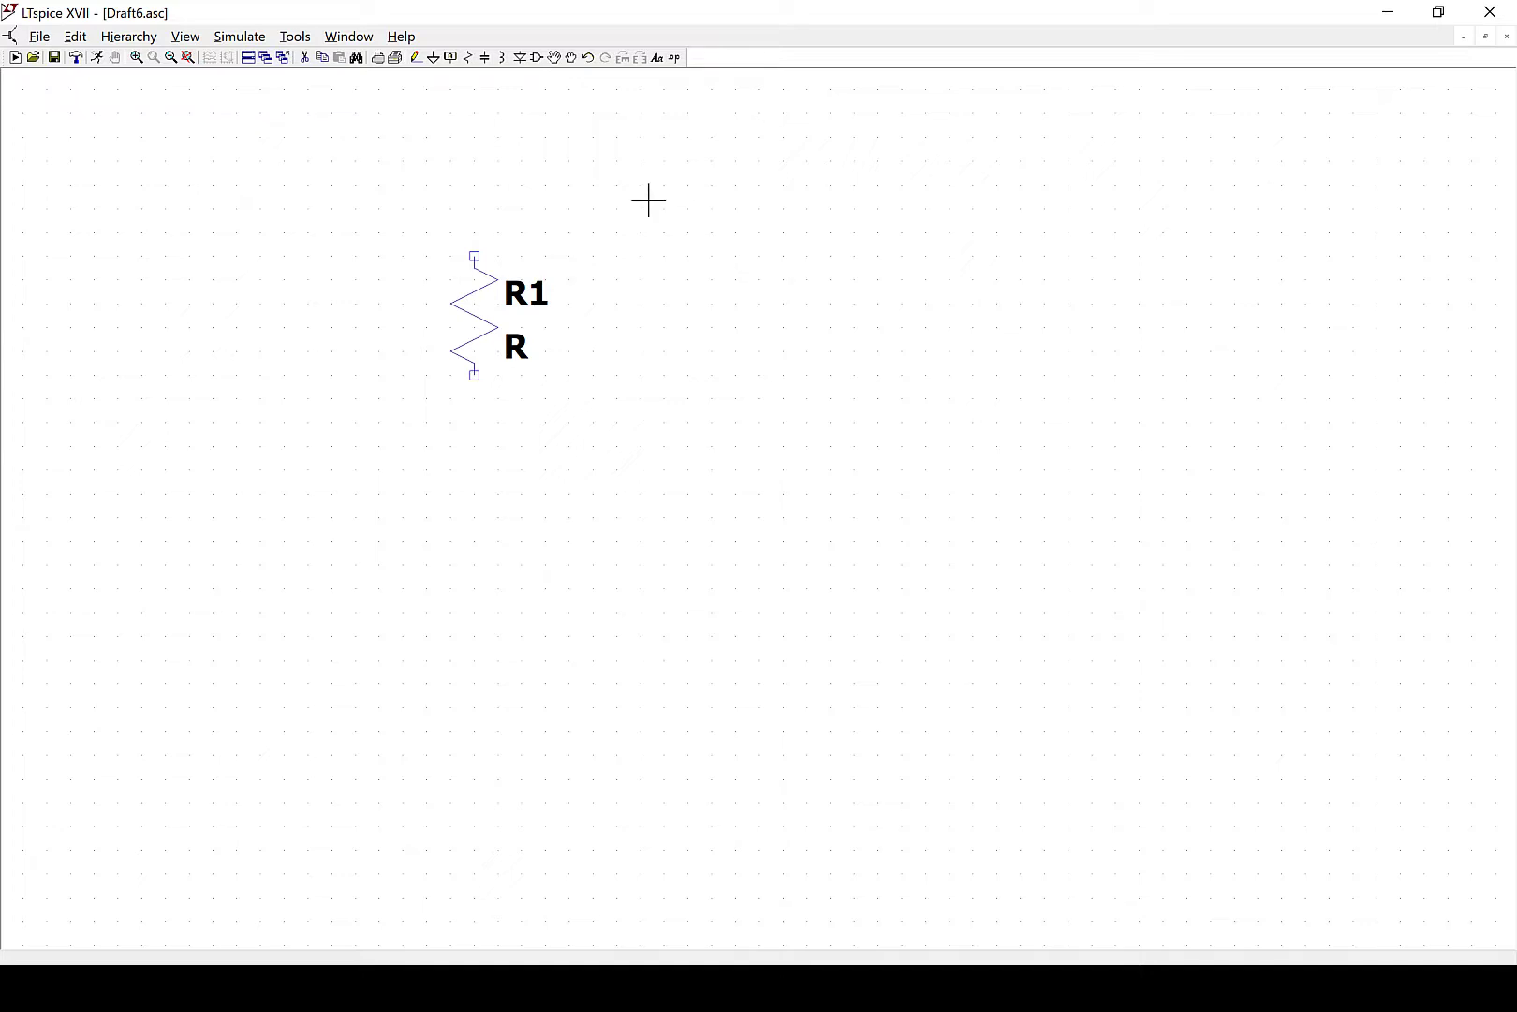
{"action": "left_click", "coordinate": [469, 58]}
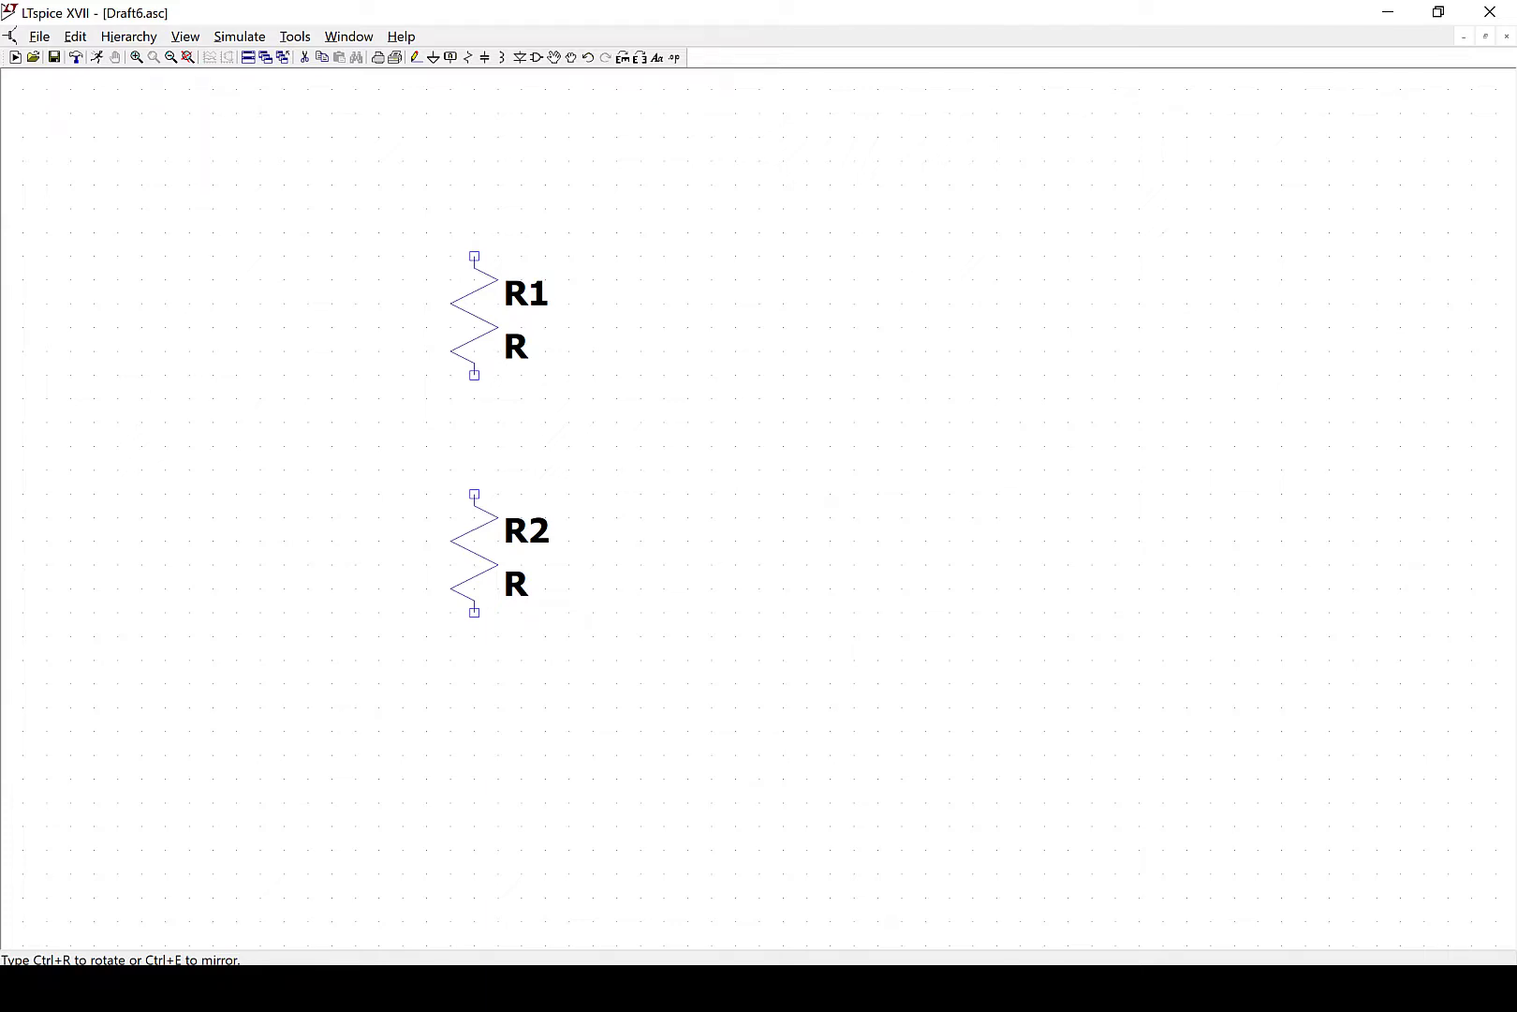
{"action": "left_click", "coordinate": [474, 552]}
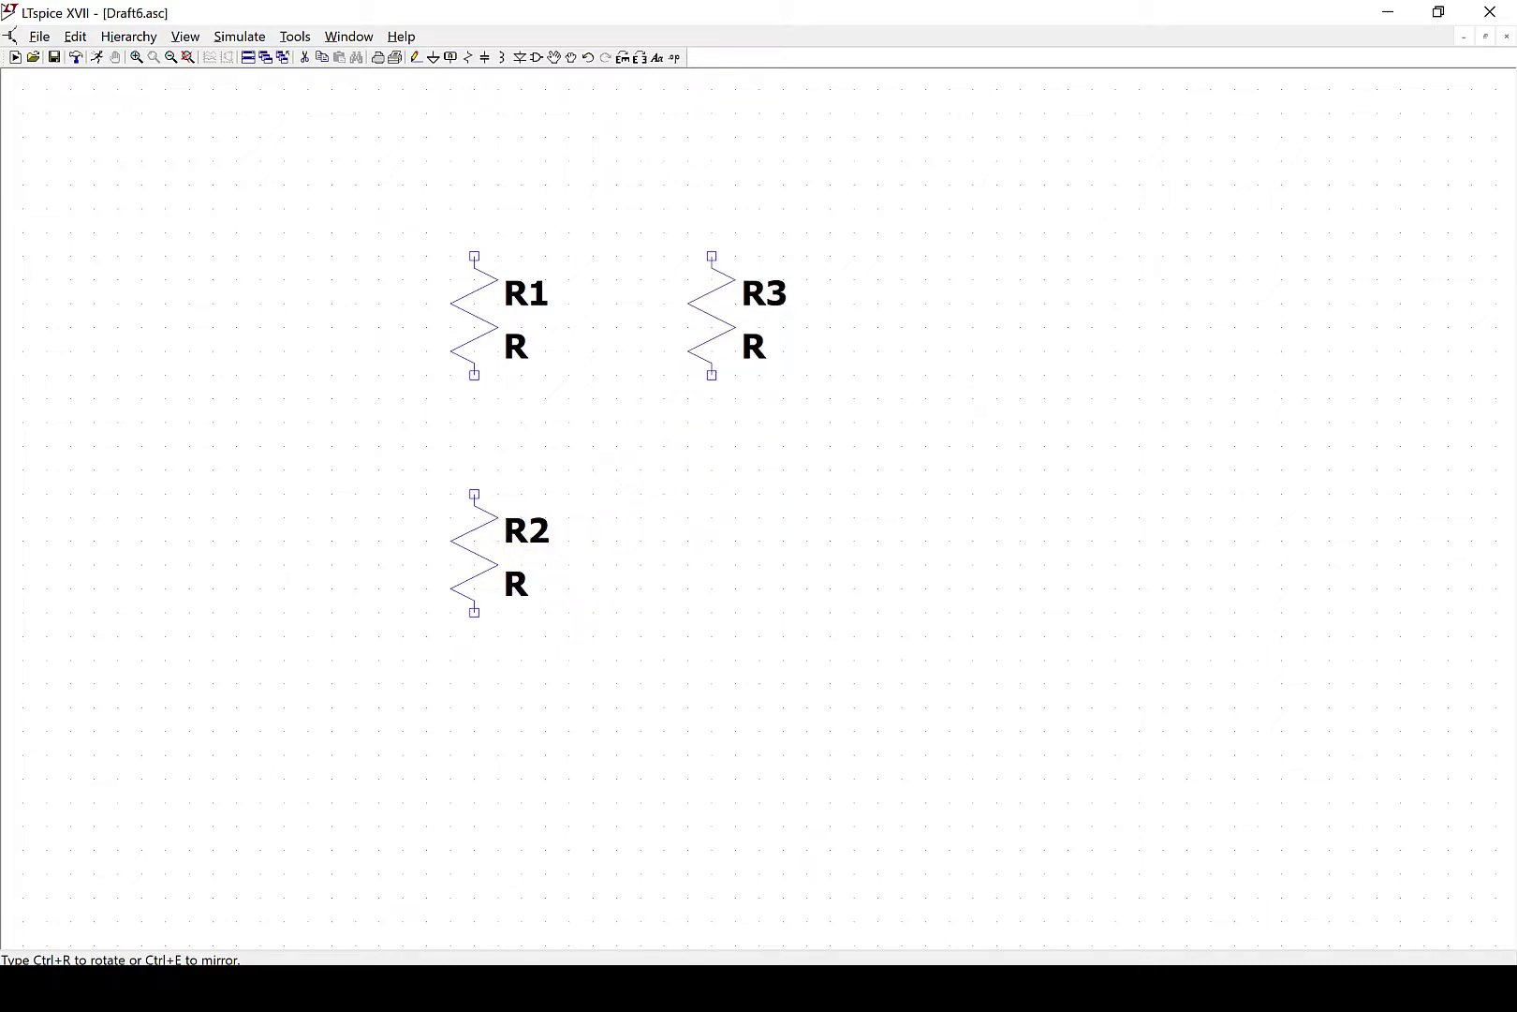
Place a third vertical resistor level with R1, and rotate the next resistor through a full turn before placing it
{"action": "left_click", "coordinate": [712, 315]}
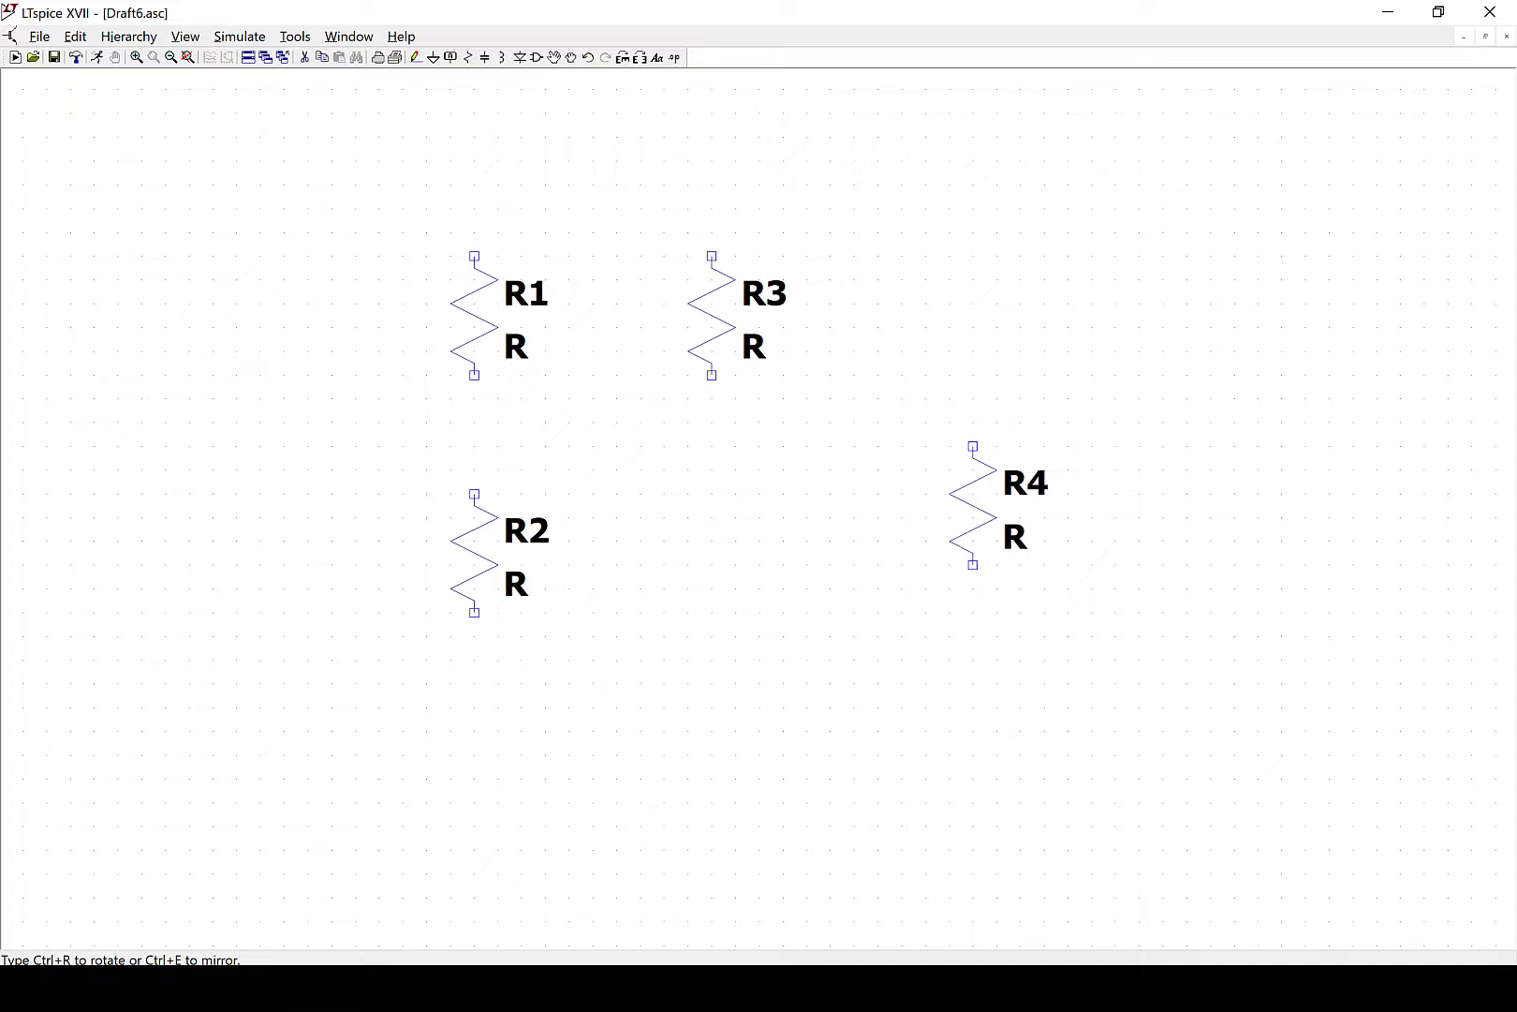
{"action": "key", "text": "ctrl+r"}
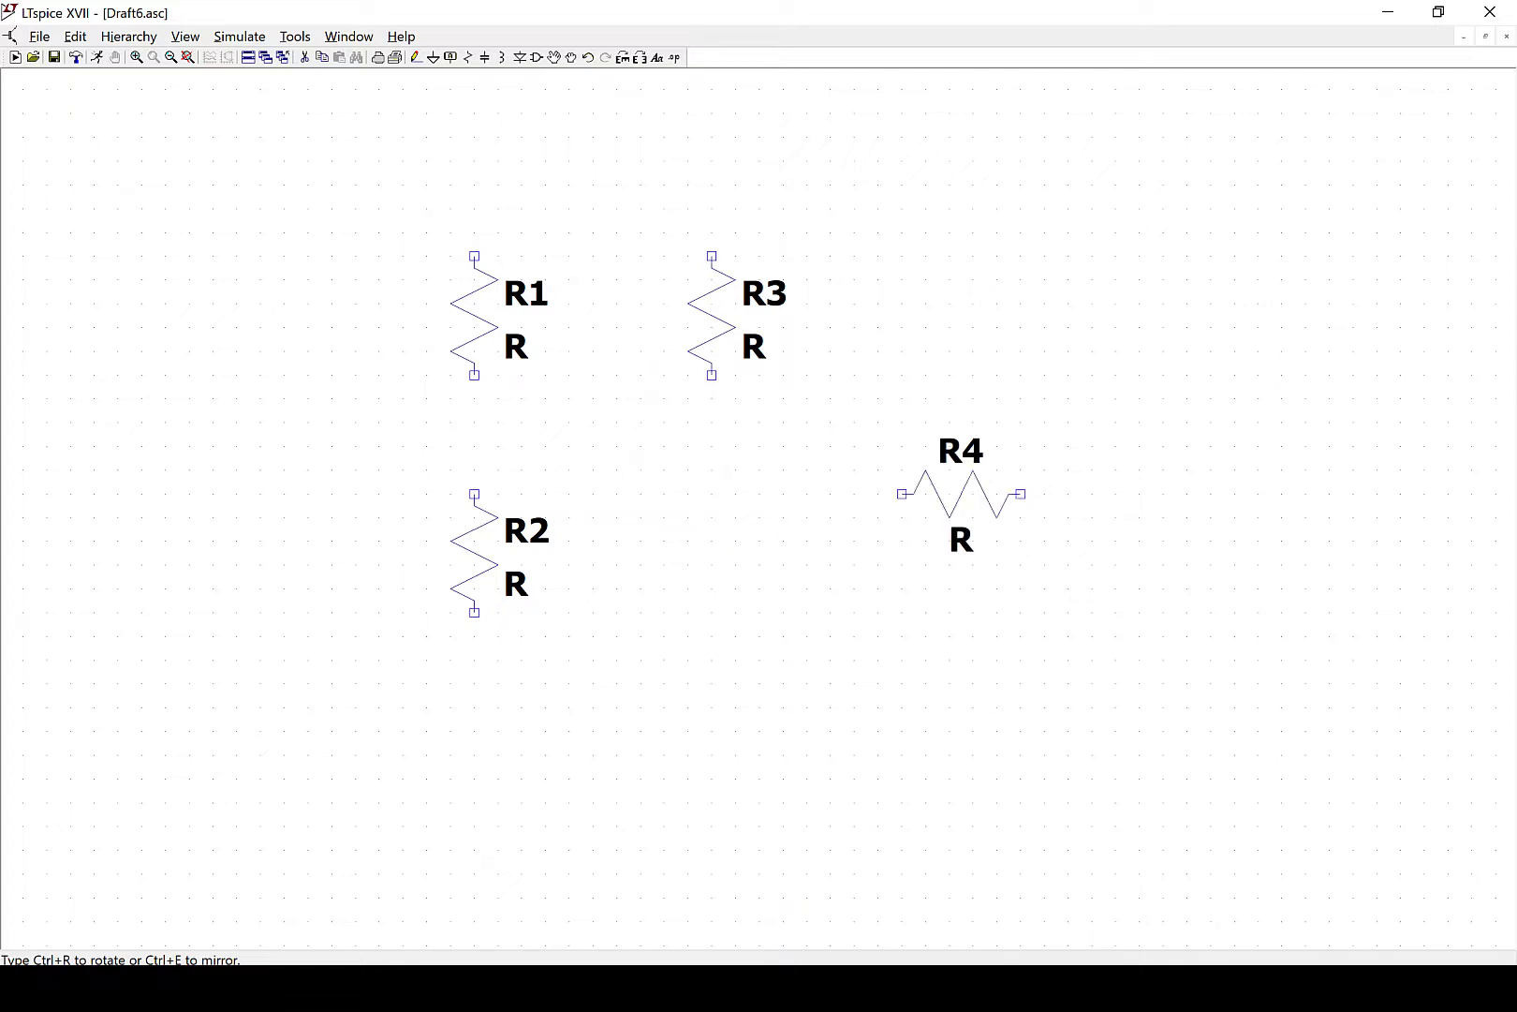
{"action": "key", "text": "ctrl+r"}
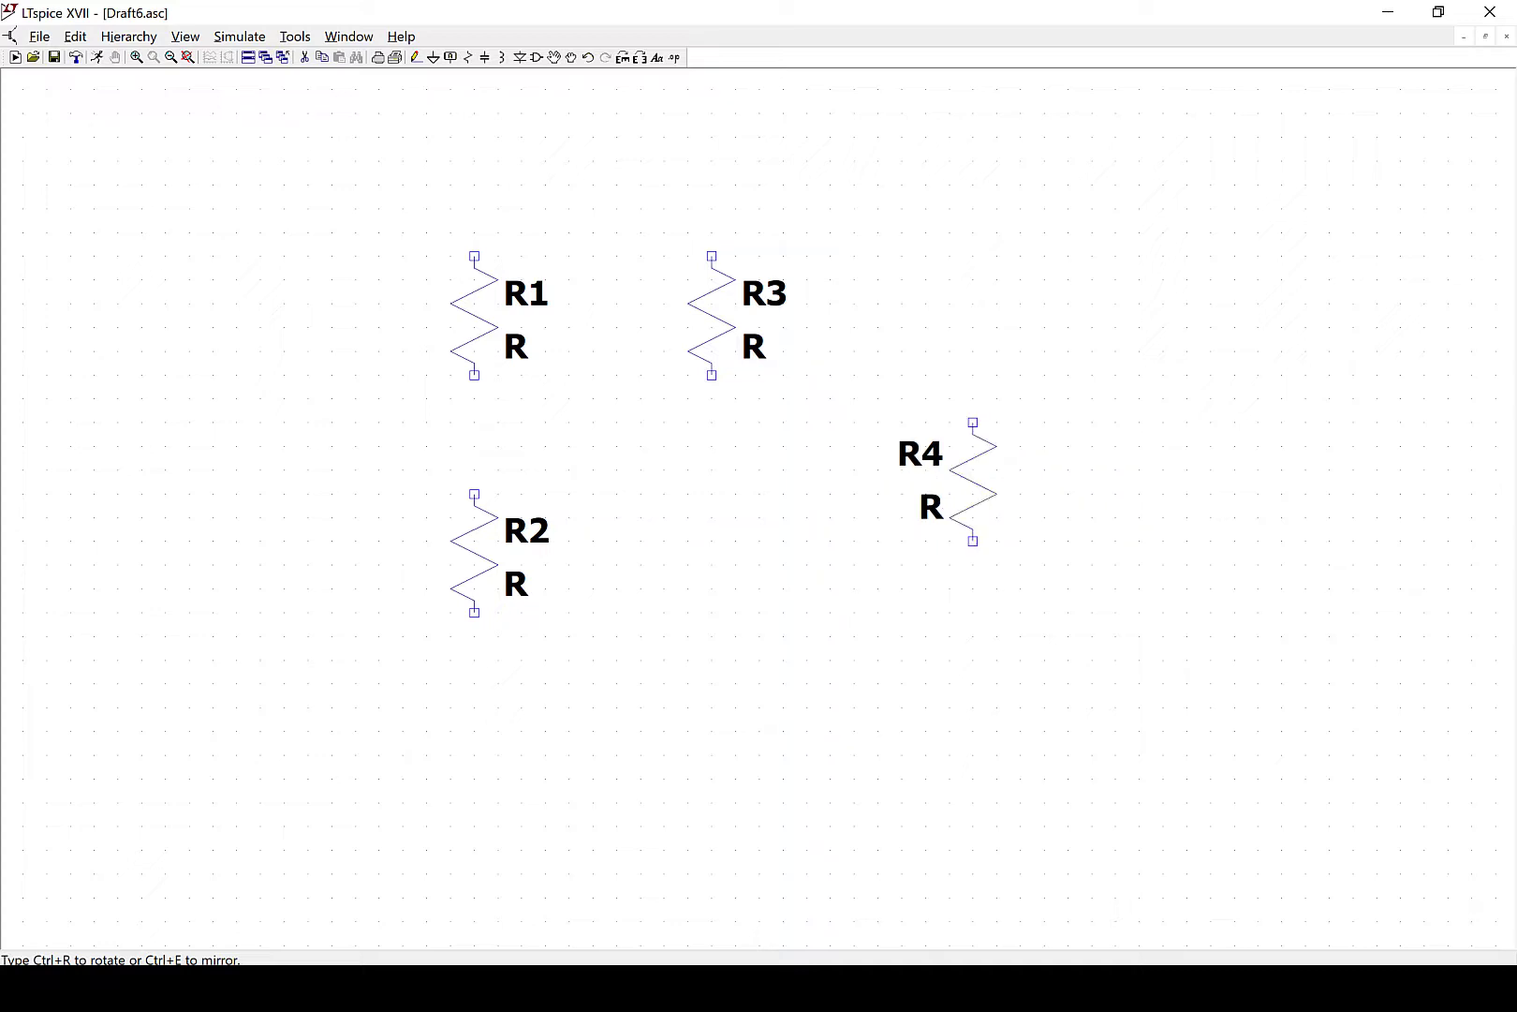
{"action": "key", "text": "ctrl+r"}
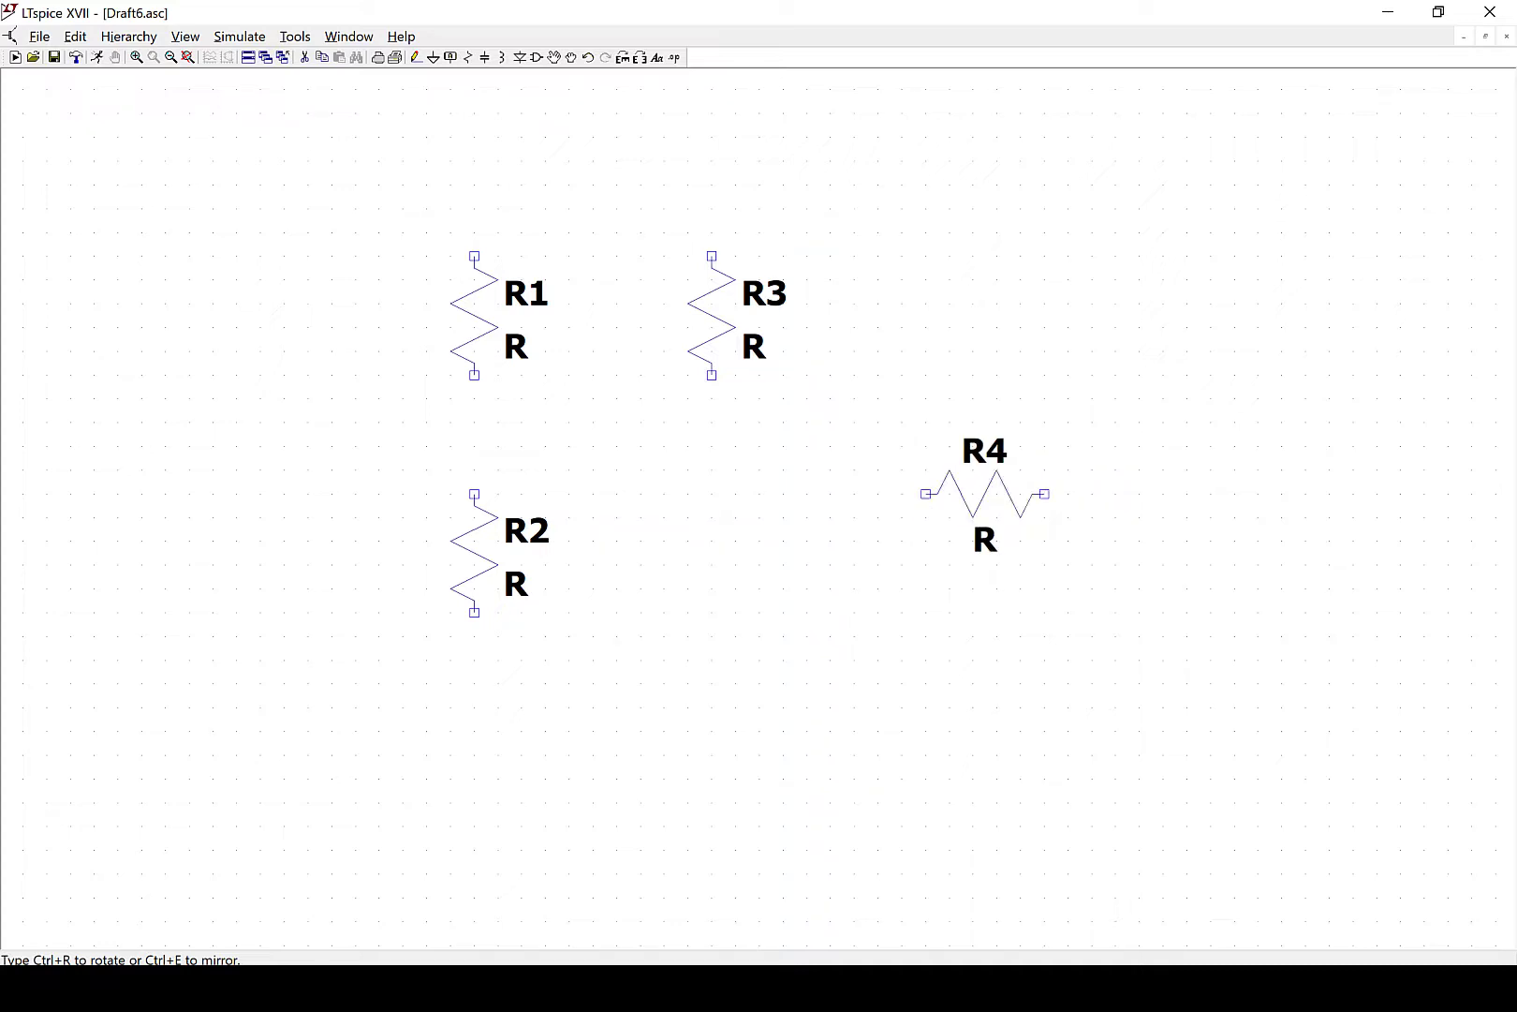
{"action": "key", "text": "ctrl+r"}
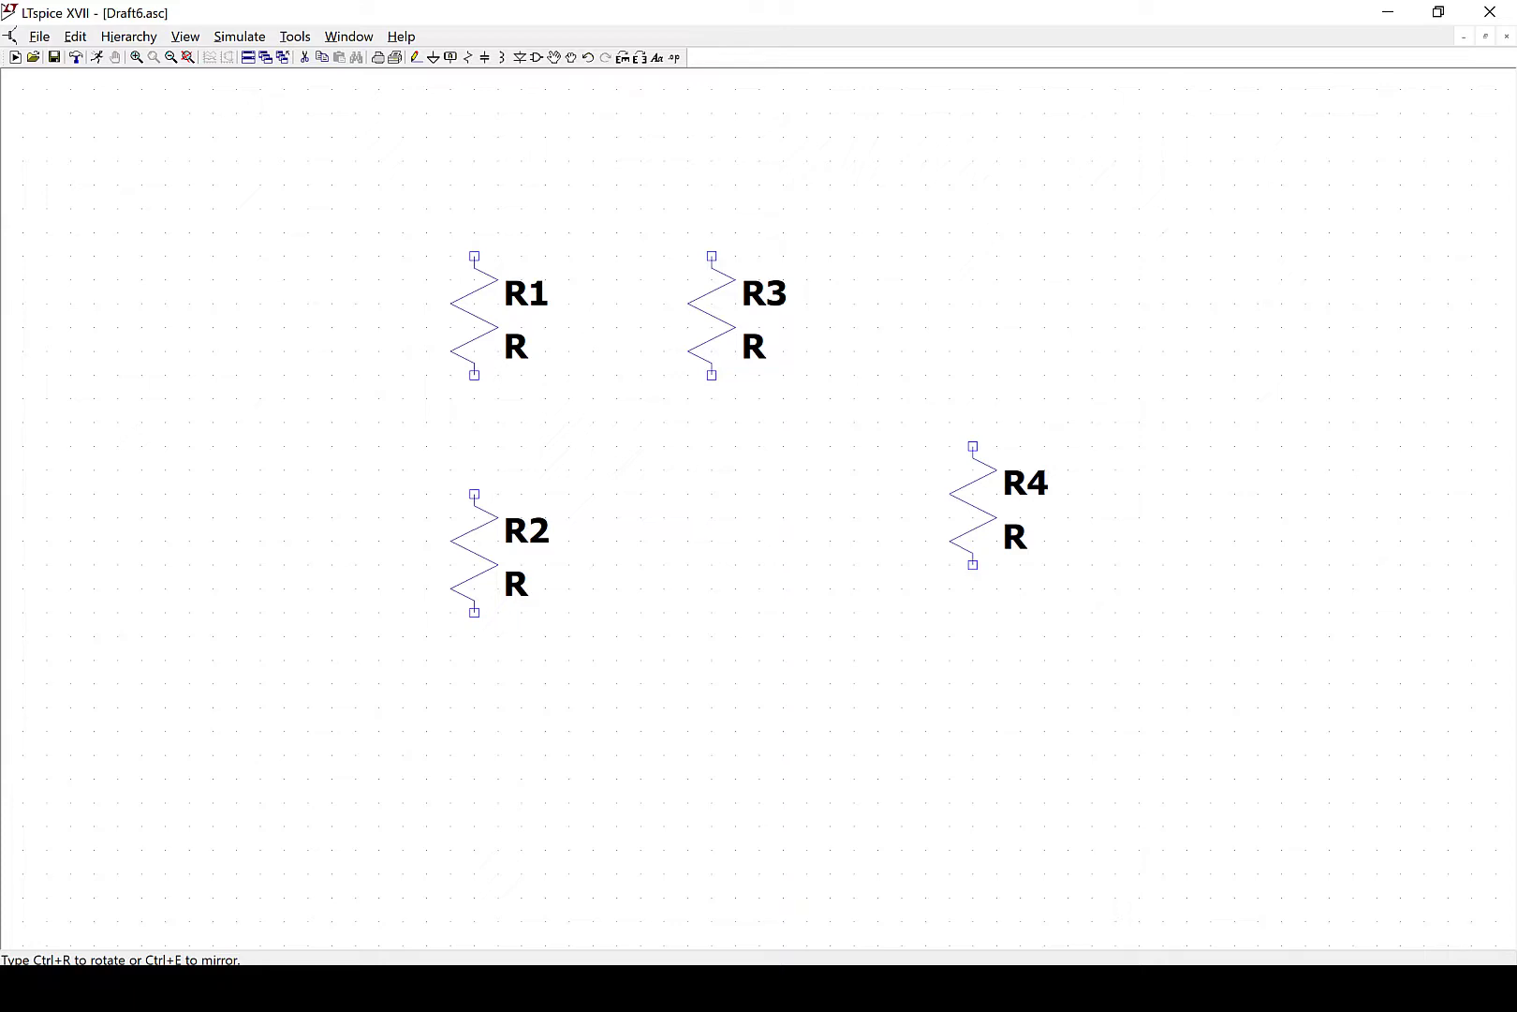
Mirror the resistor being placed and put overlapping copies in both mirrored orientations away from the other resistors
{"action": "key", "text": "ctrl+e"}
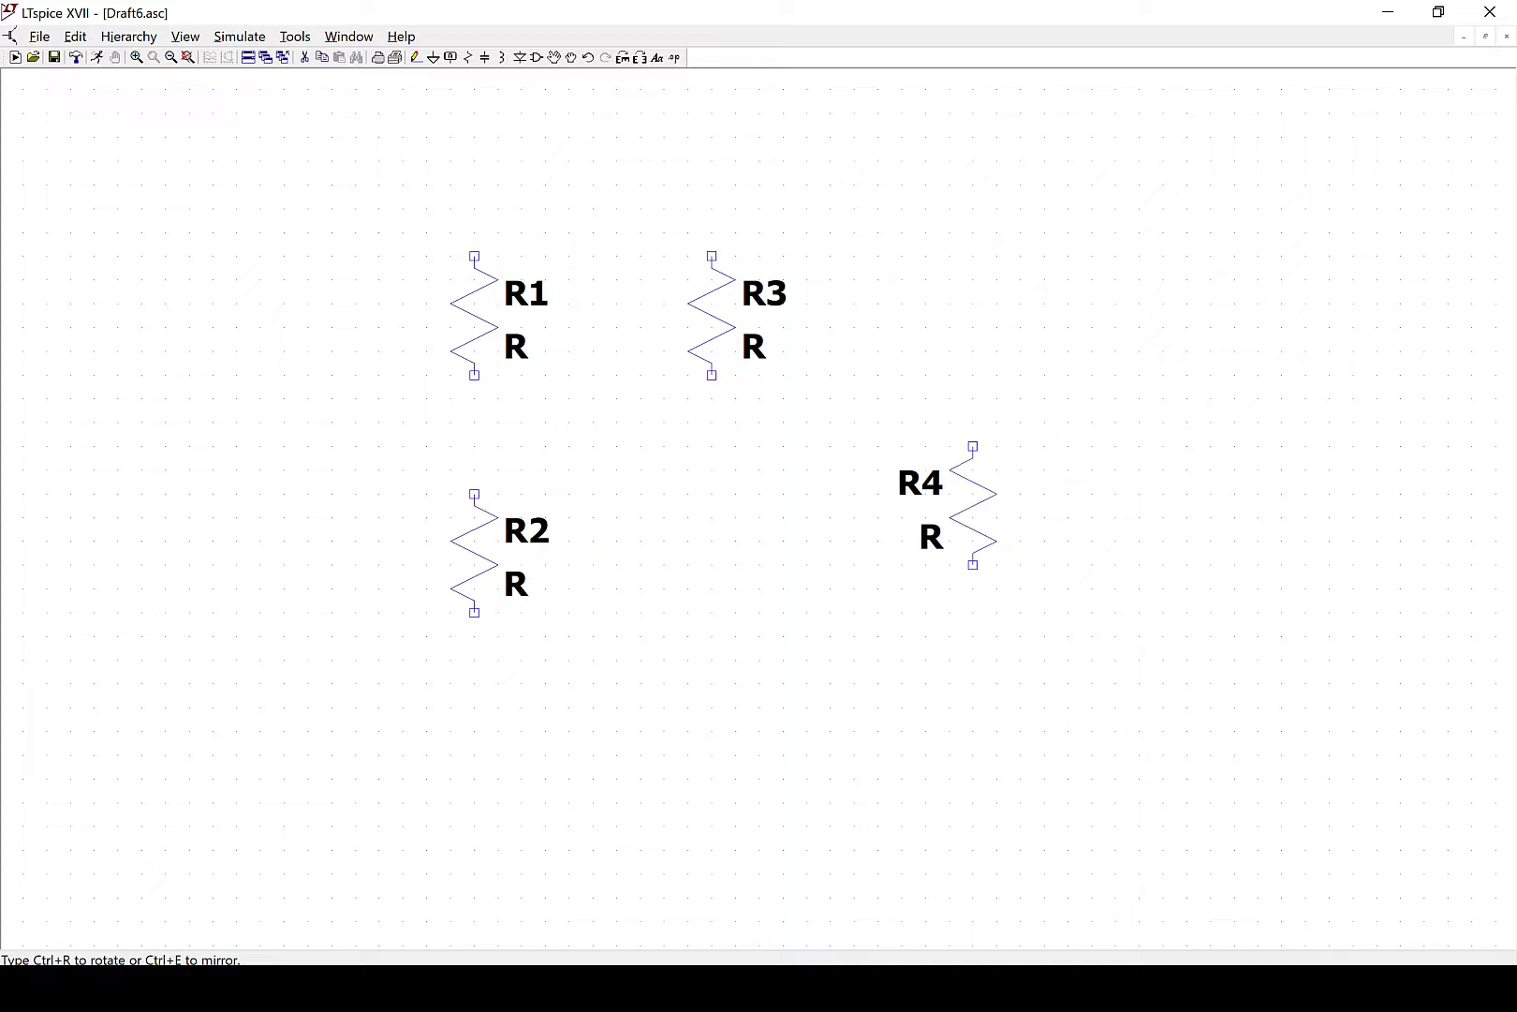
{"action": "left_click", "coordinate": [973, 506]}
{"action": "key", "text": "ctrl+e"}
{"action": "left_click", "coordinate": [977, 500]}
{"action": "key", "text": "ctrl+e"}
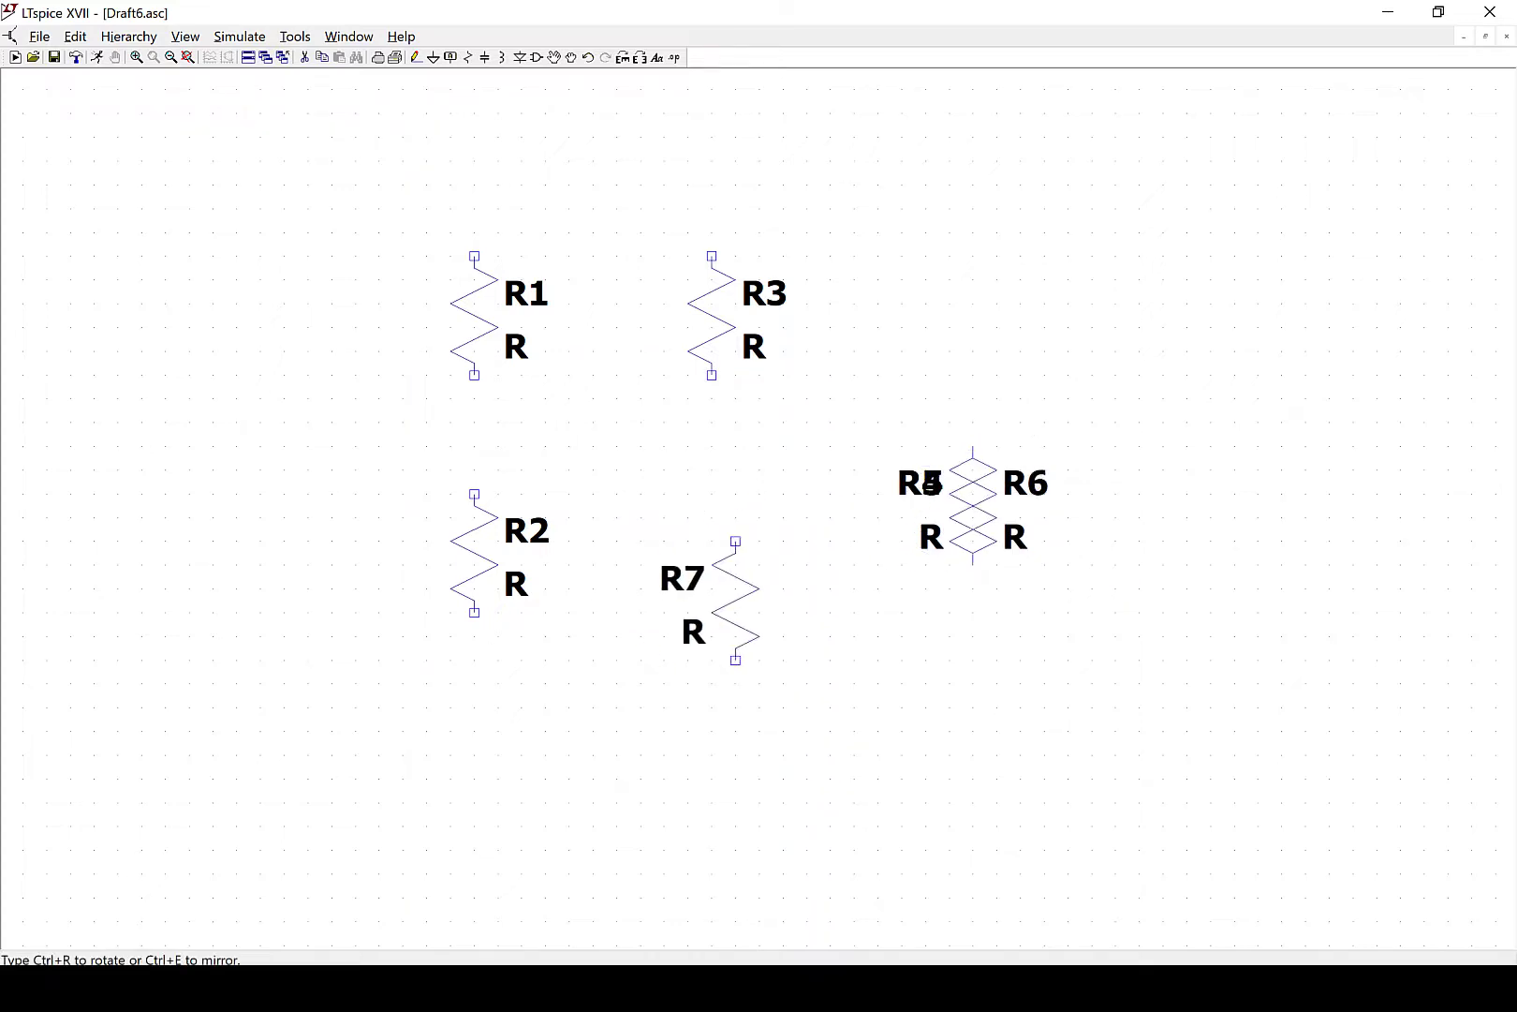
{"action": "key", "text": "ctrl+z"}
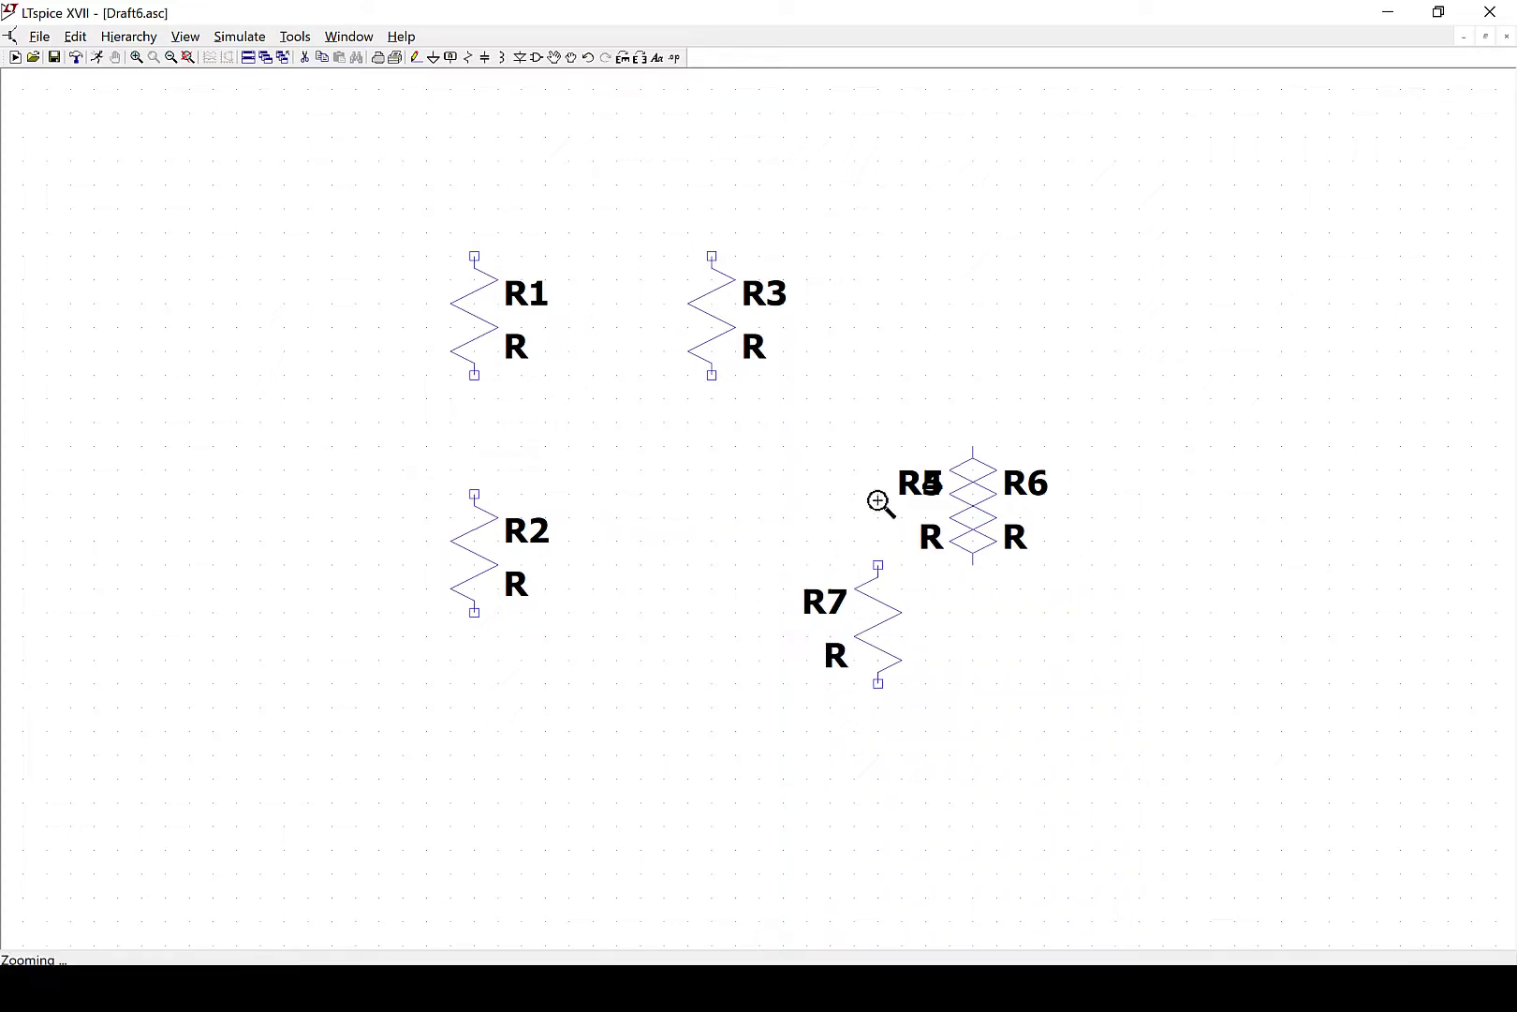
{"action": "key", "text": "Escape"}
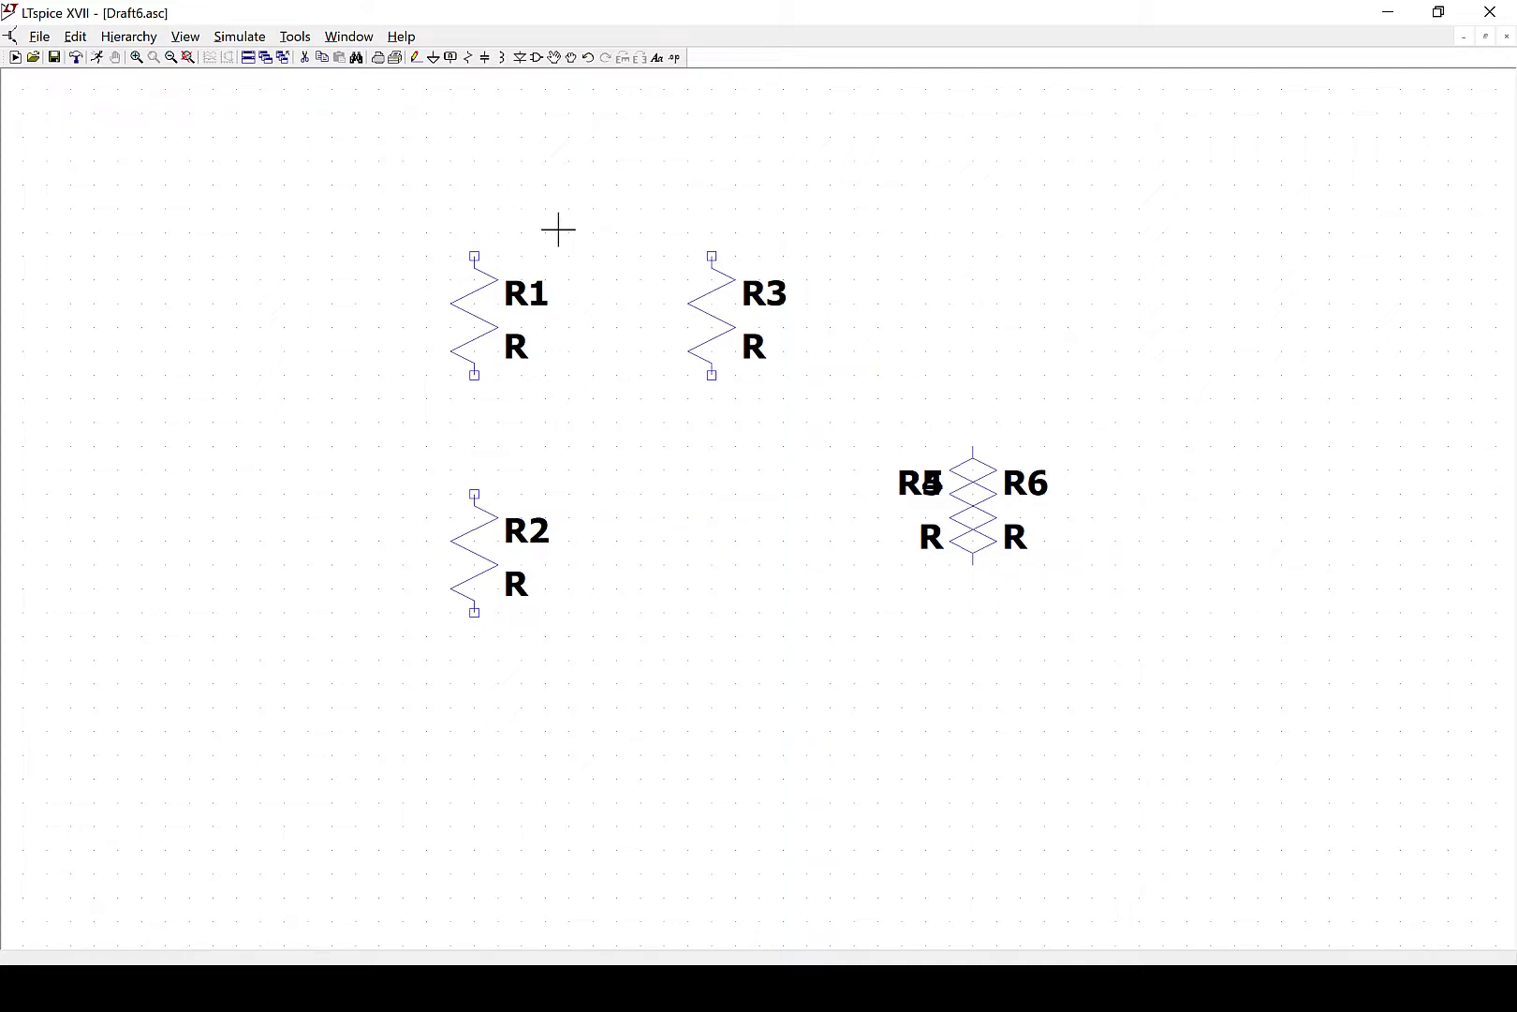
Delete the overlapping resistors and the single resistor beside R1, leaving only R1 and R2
{"action": "left_click", "coordinate": [302, 60]}
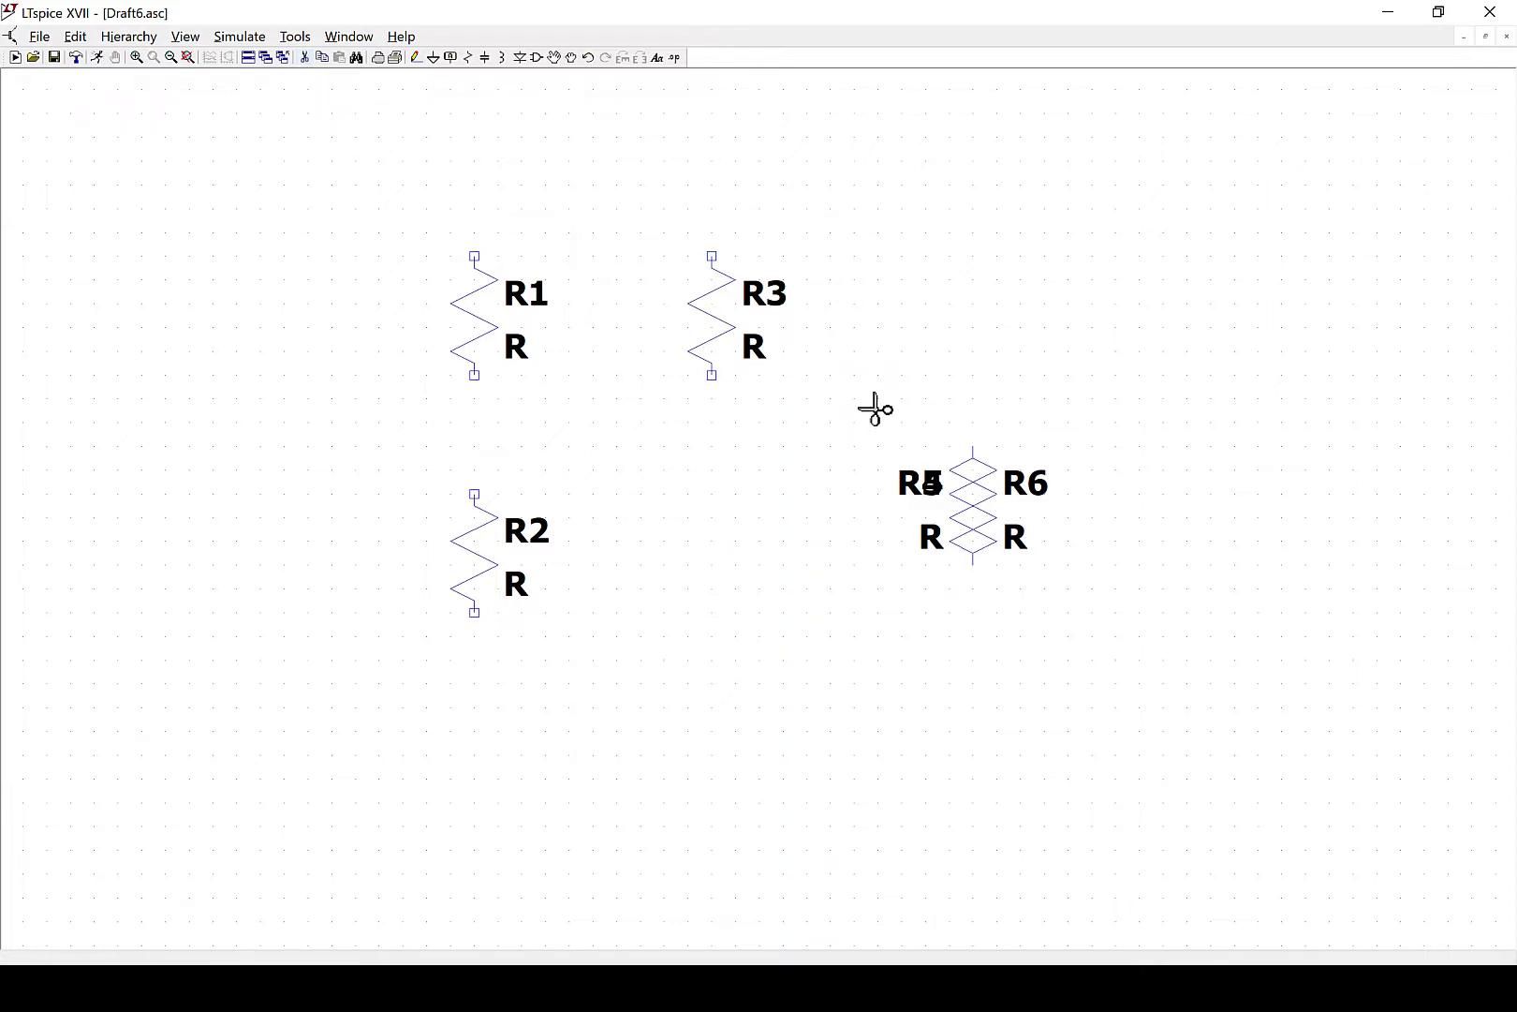
{"action": "left_click_drag", "start_coordinate": [874, 409], "coordinate": [1091, 618]}
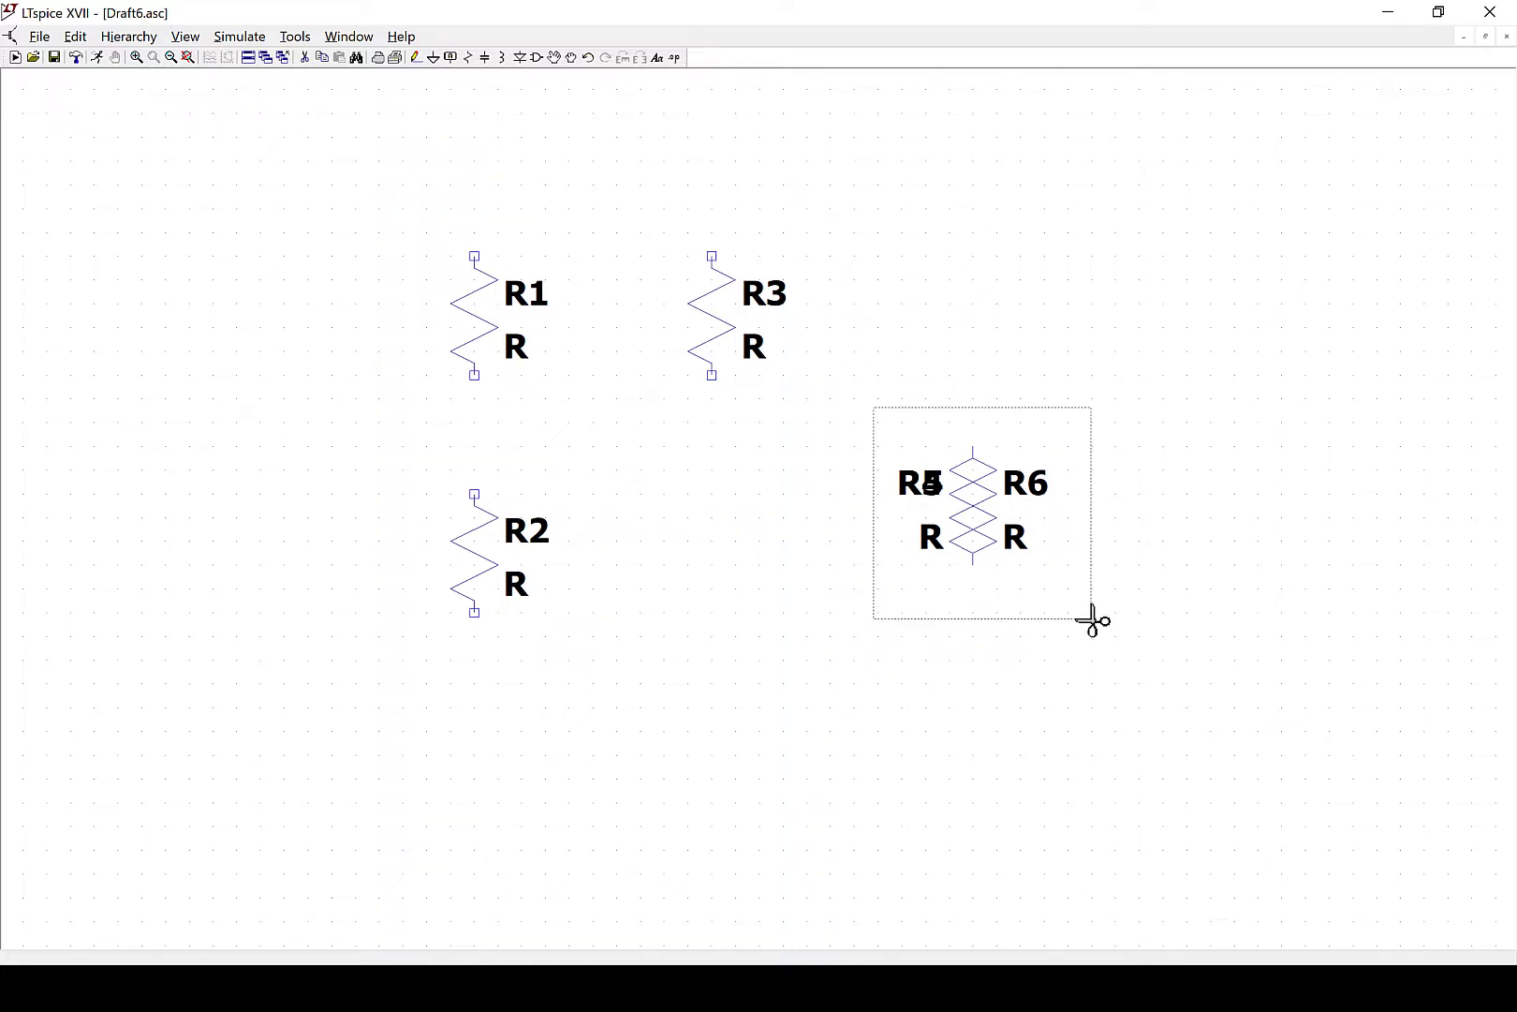
{"action": "left_click_drag", "start_coordinate": [1091, 618], "coordinate": [1088, 615]}
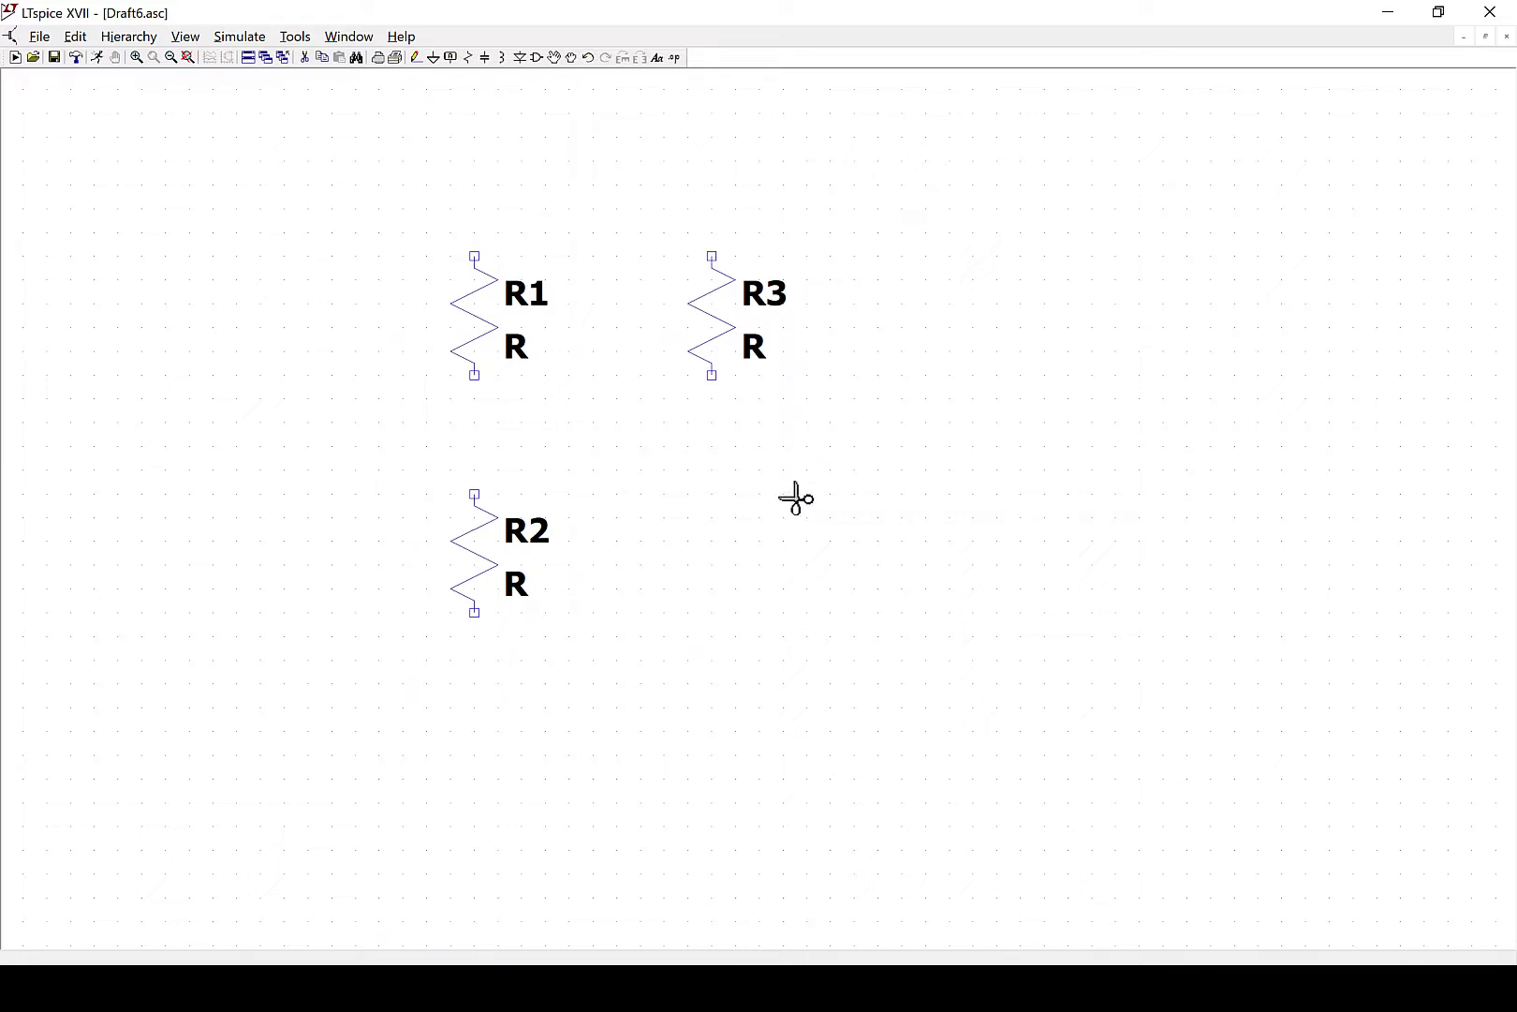
{"action": "left_click_drag", "start_coordinate": [827, 467], "coordinate": [669, 226]}
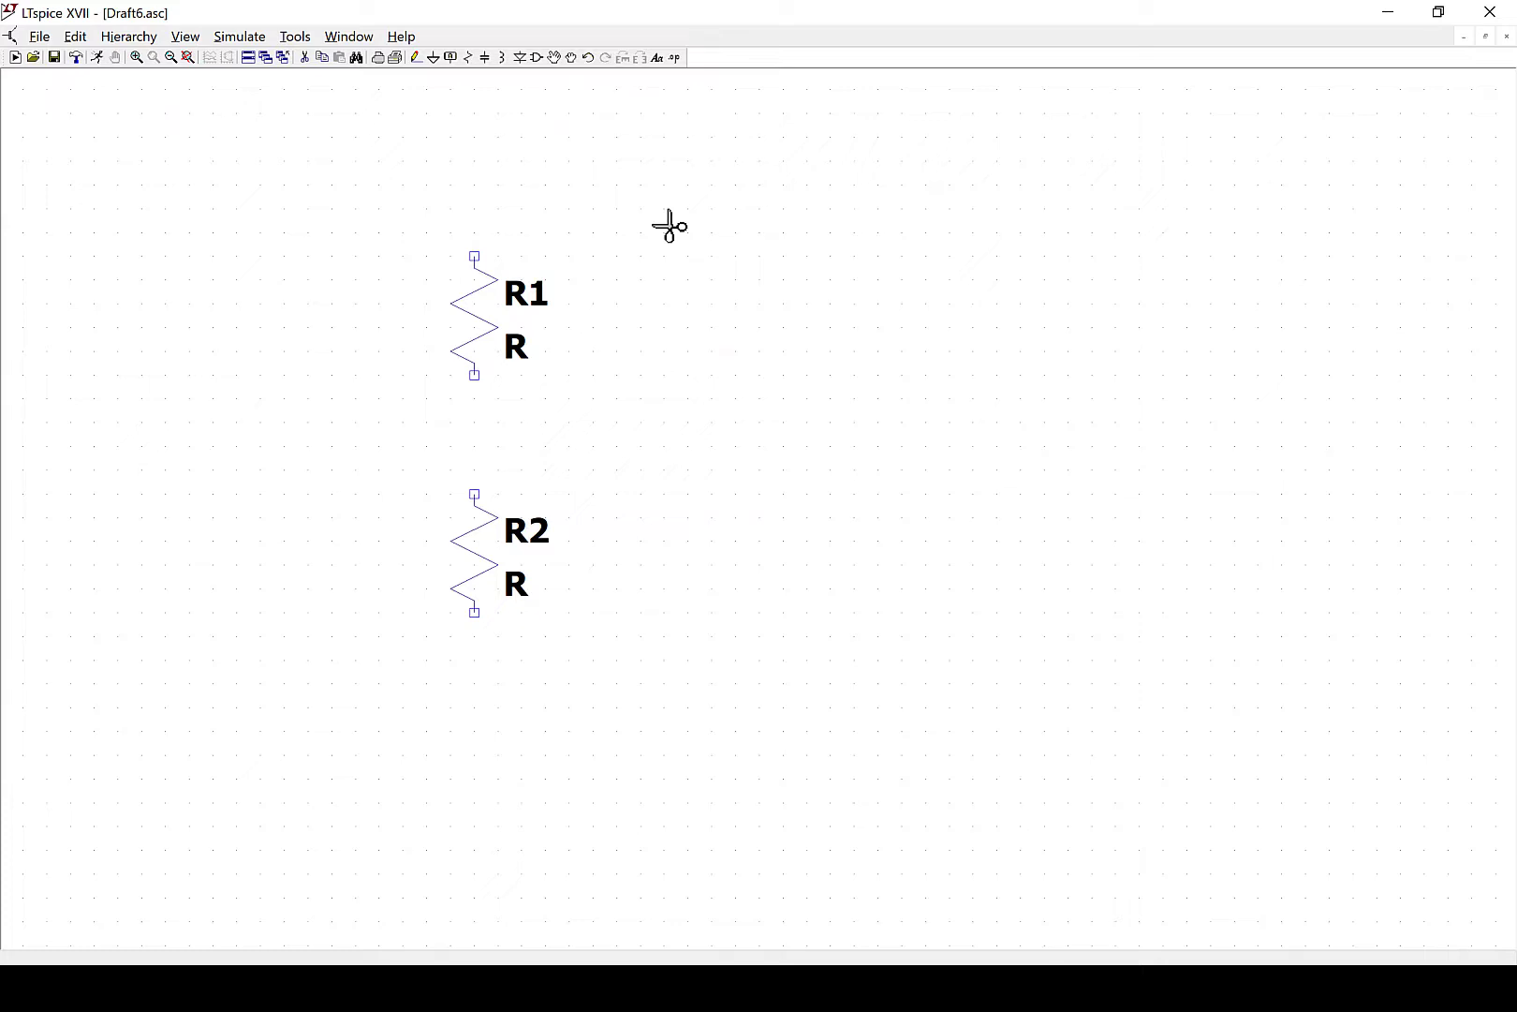
{"action": "key", "text": "Escape"}
Place two more vertical resistors in a second column, one level with R1 and the other level with R2
{"action": "left_click", "coordinate": [469, 57]}
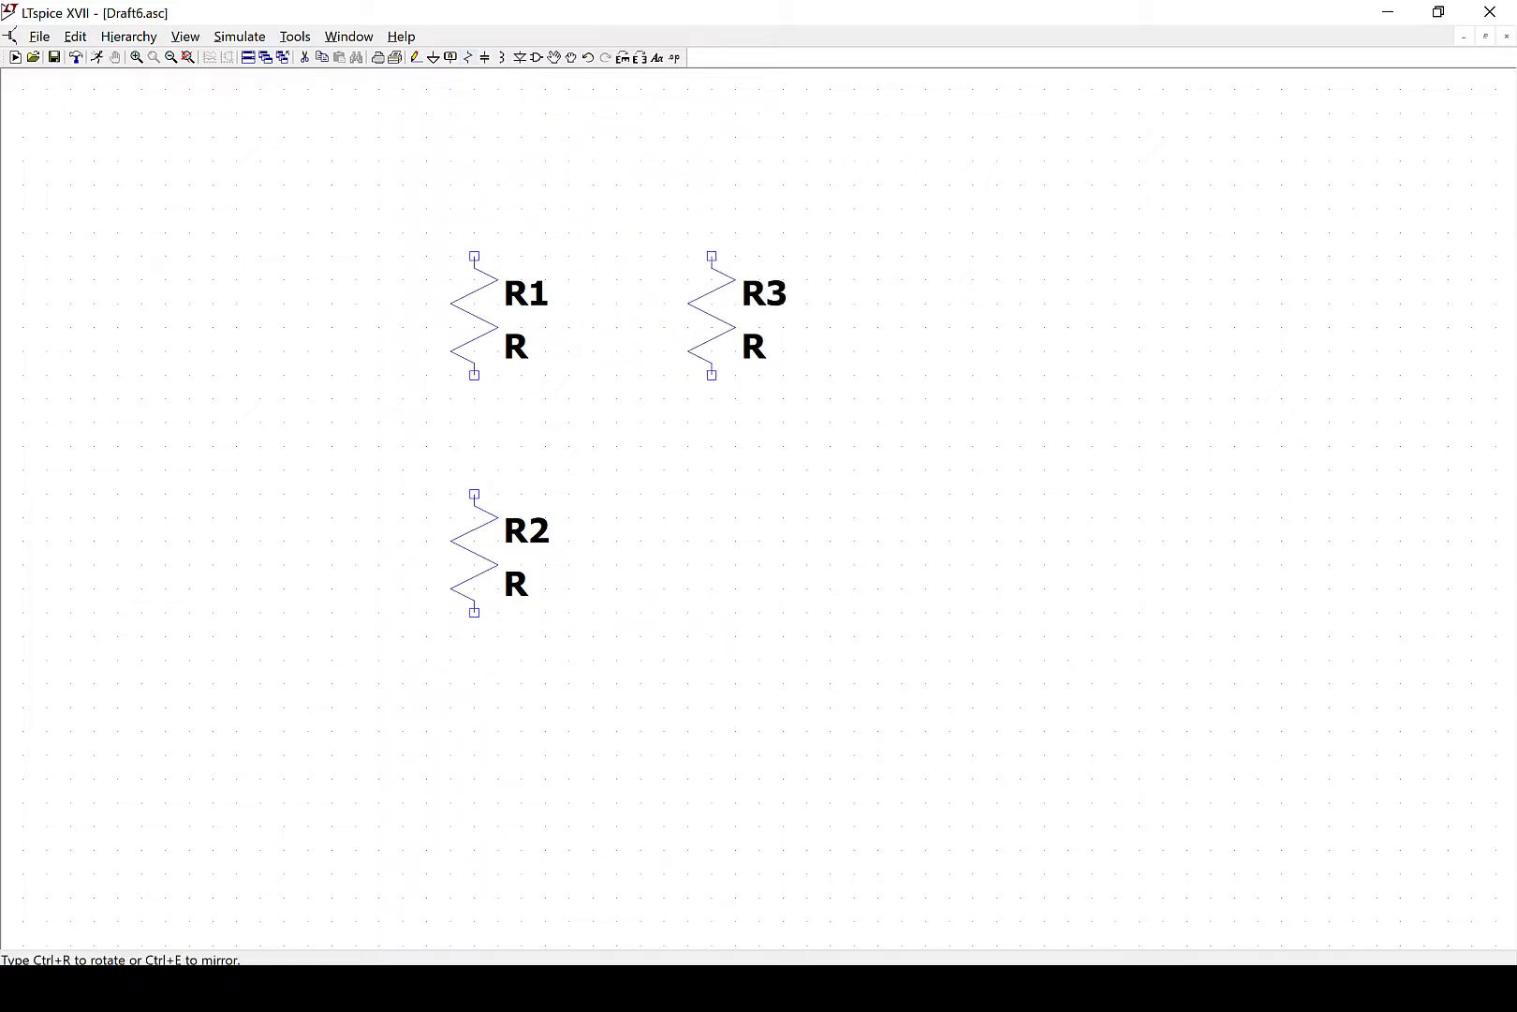
{"action": "left_click", "coordinate": [736, 314]}
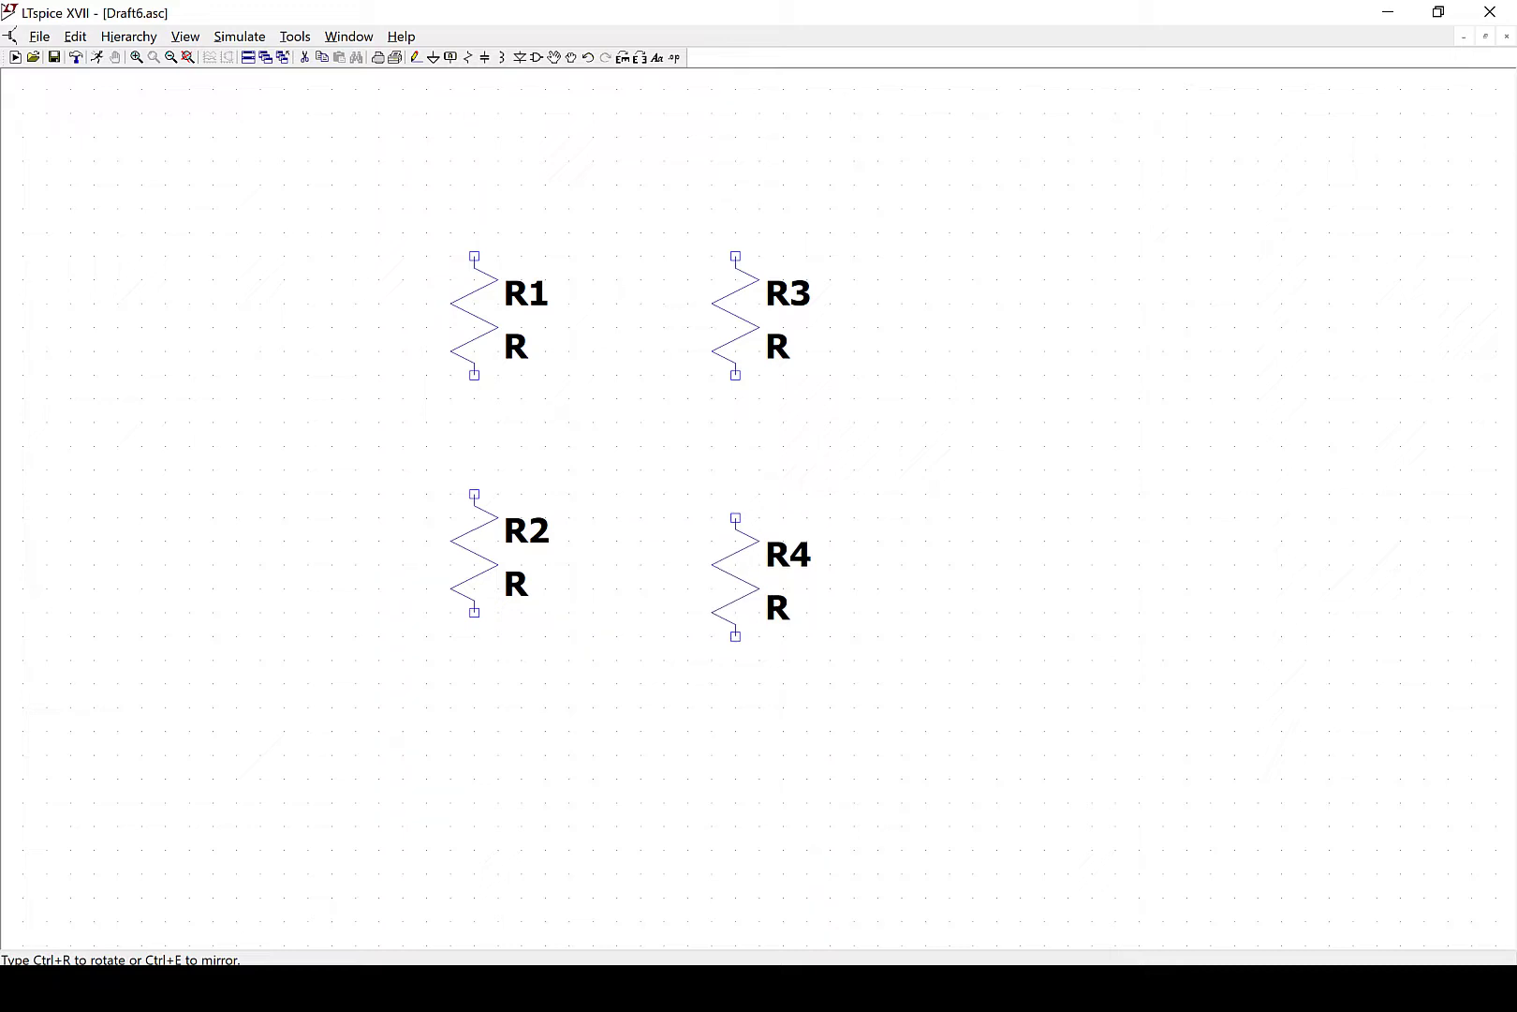
{"action": "left_click", "coordinate": [735, 553]}
{"action": "key", "text": "Escape"}
{"action": "key", "text": "r"}
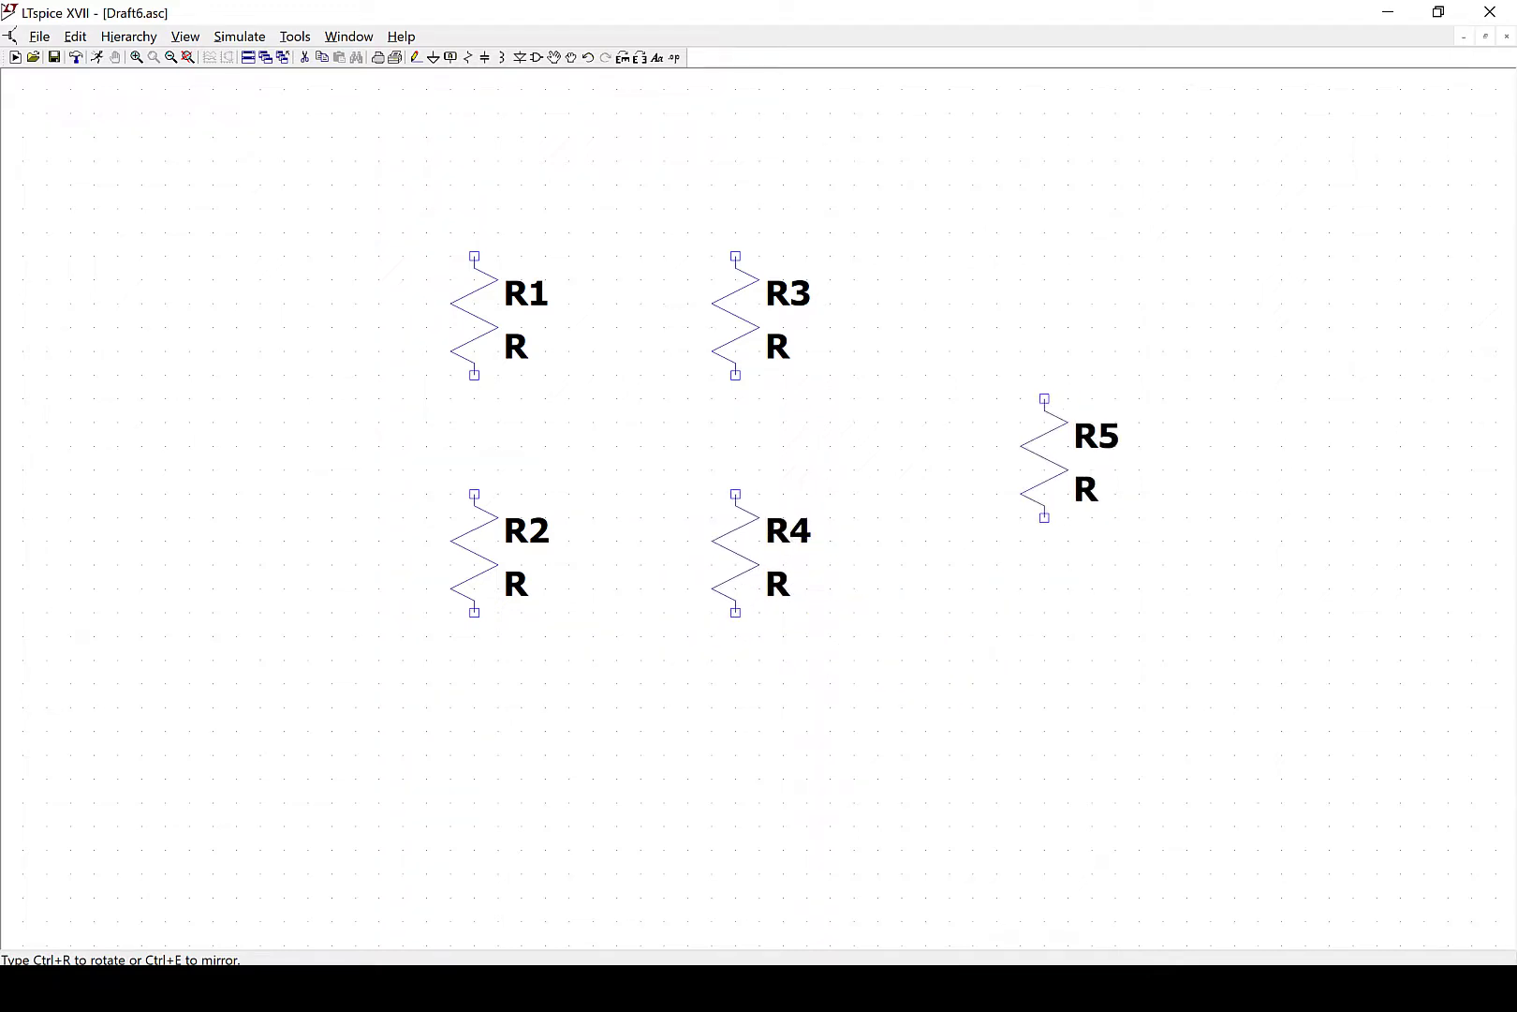
{"action": "key", "text": "Escape"}
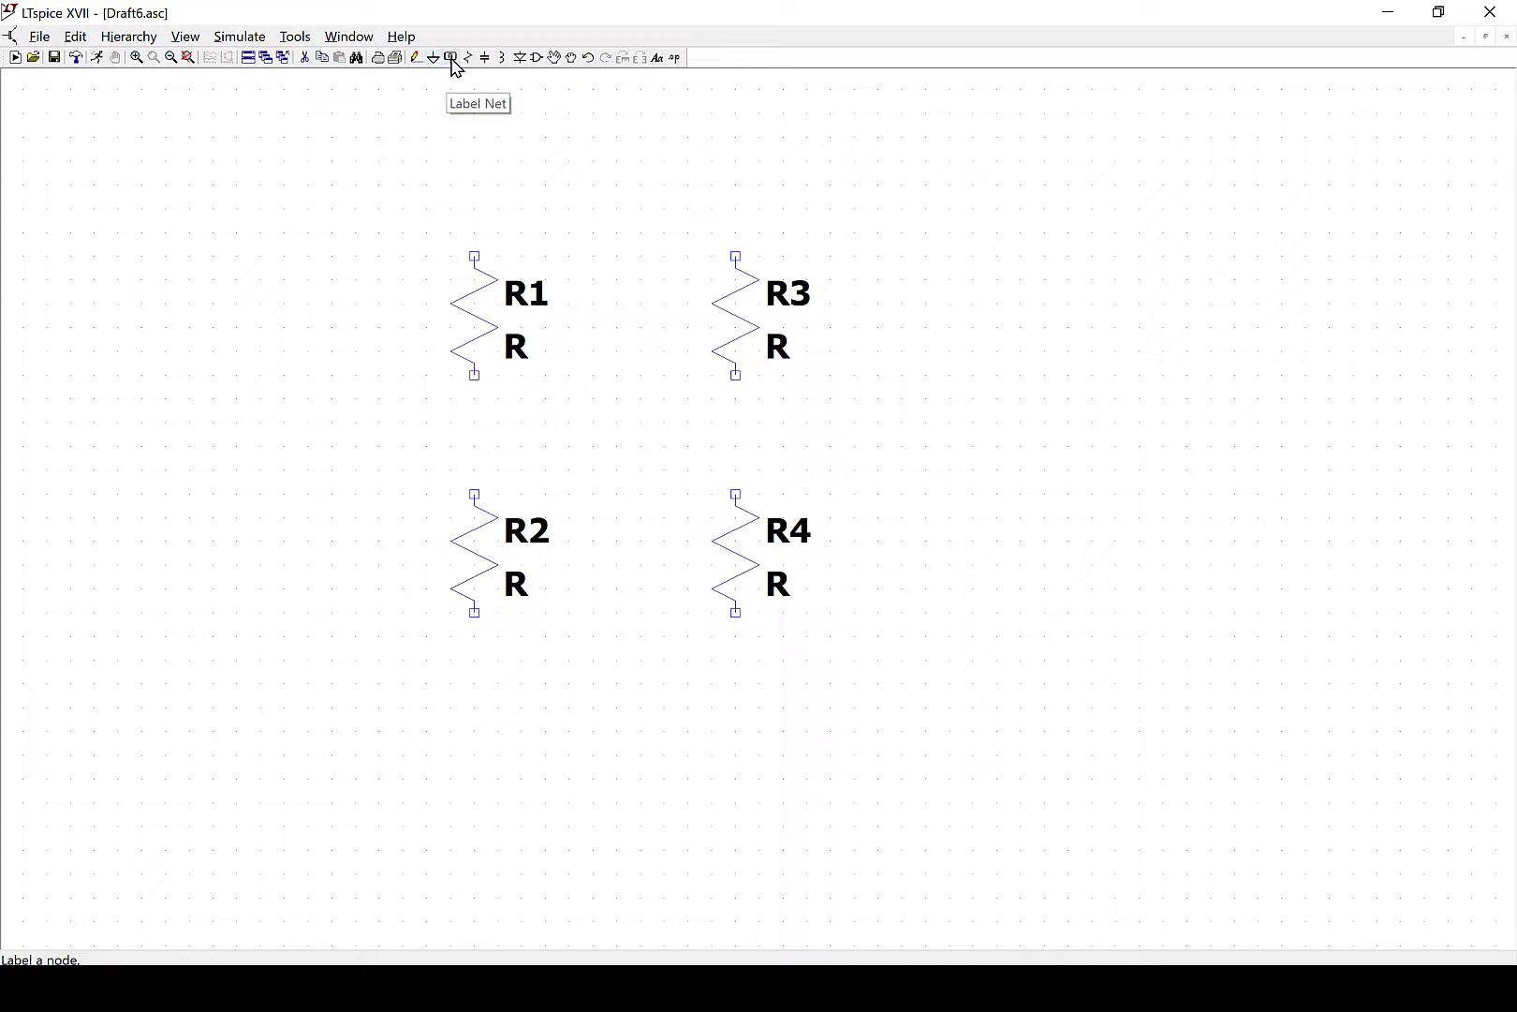
Open the component symbol library, widen its window to show more symbols, and reposition it
{"action": "left_click", "coordinate": [538, 59]}
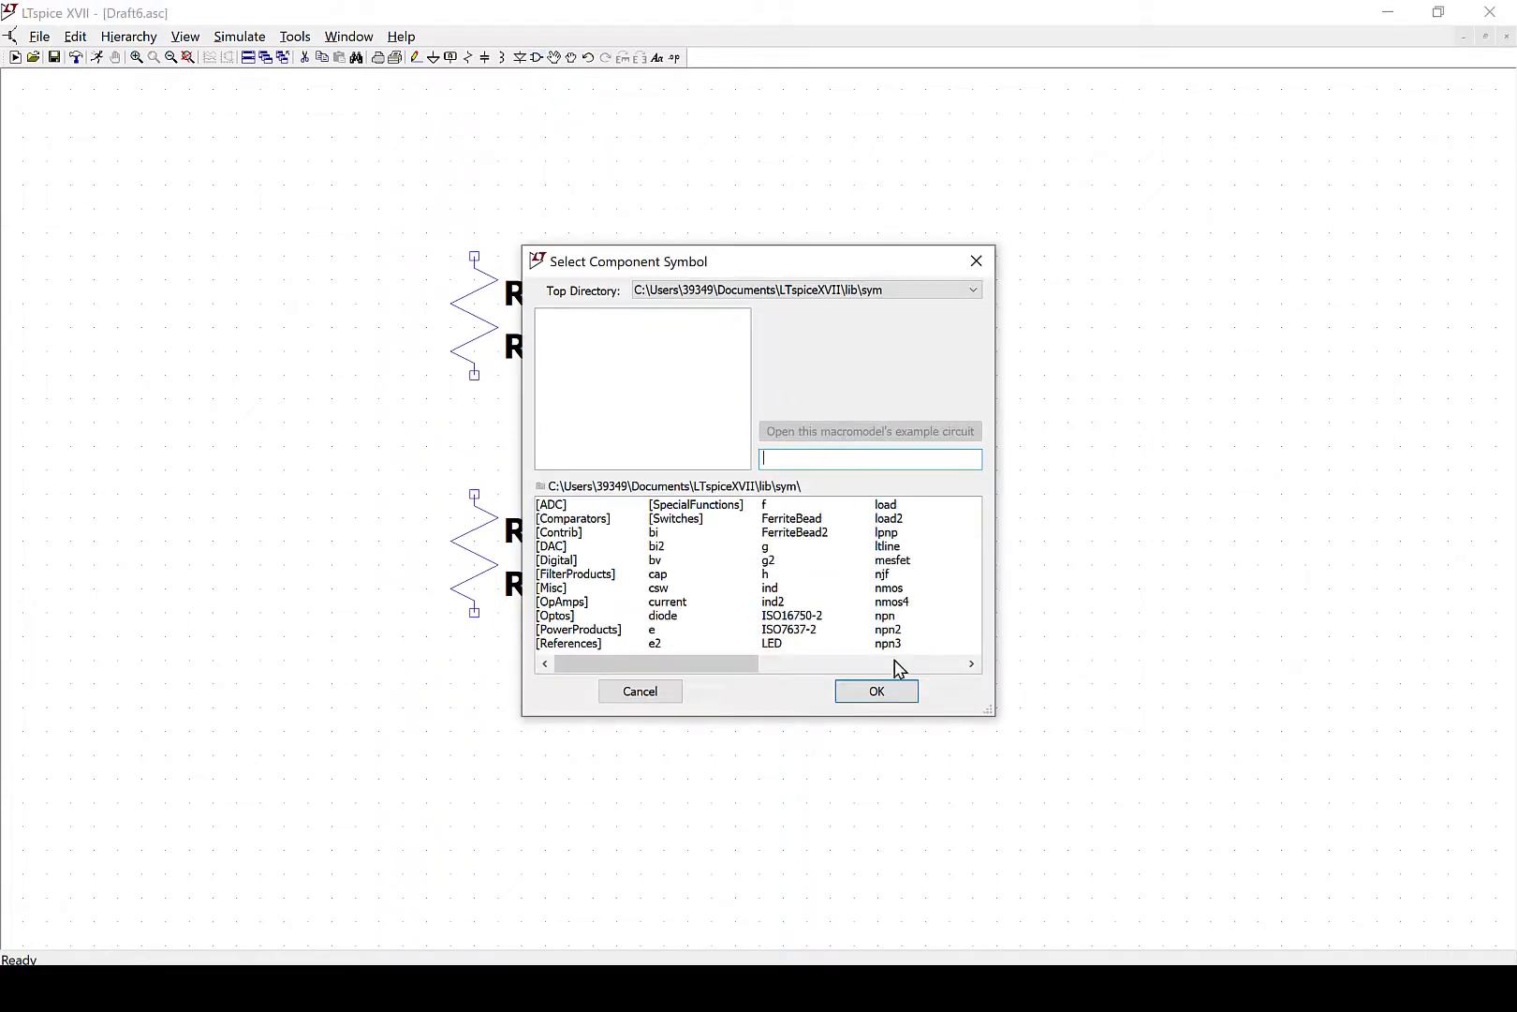
{"action": "left_click_drag", "start_coordinate": [988, 710], "coordinate": [1301, 701]}
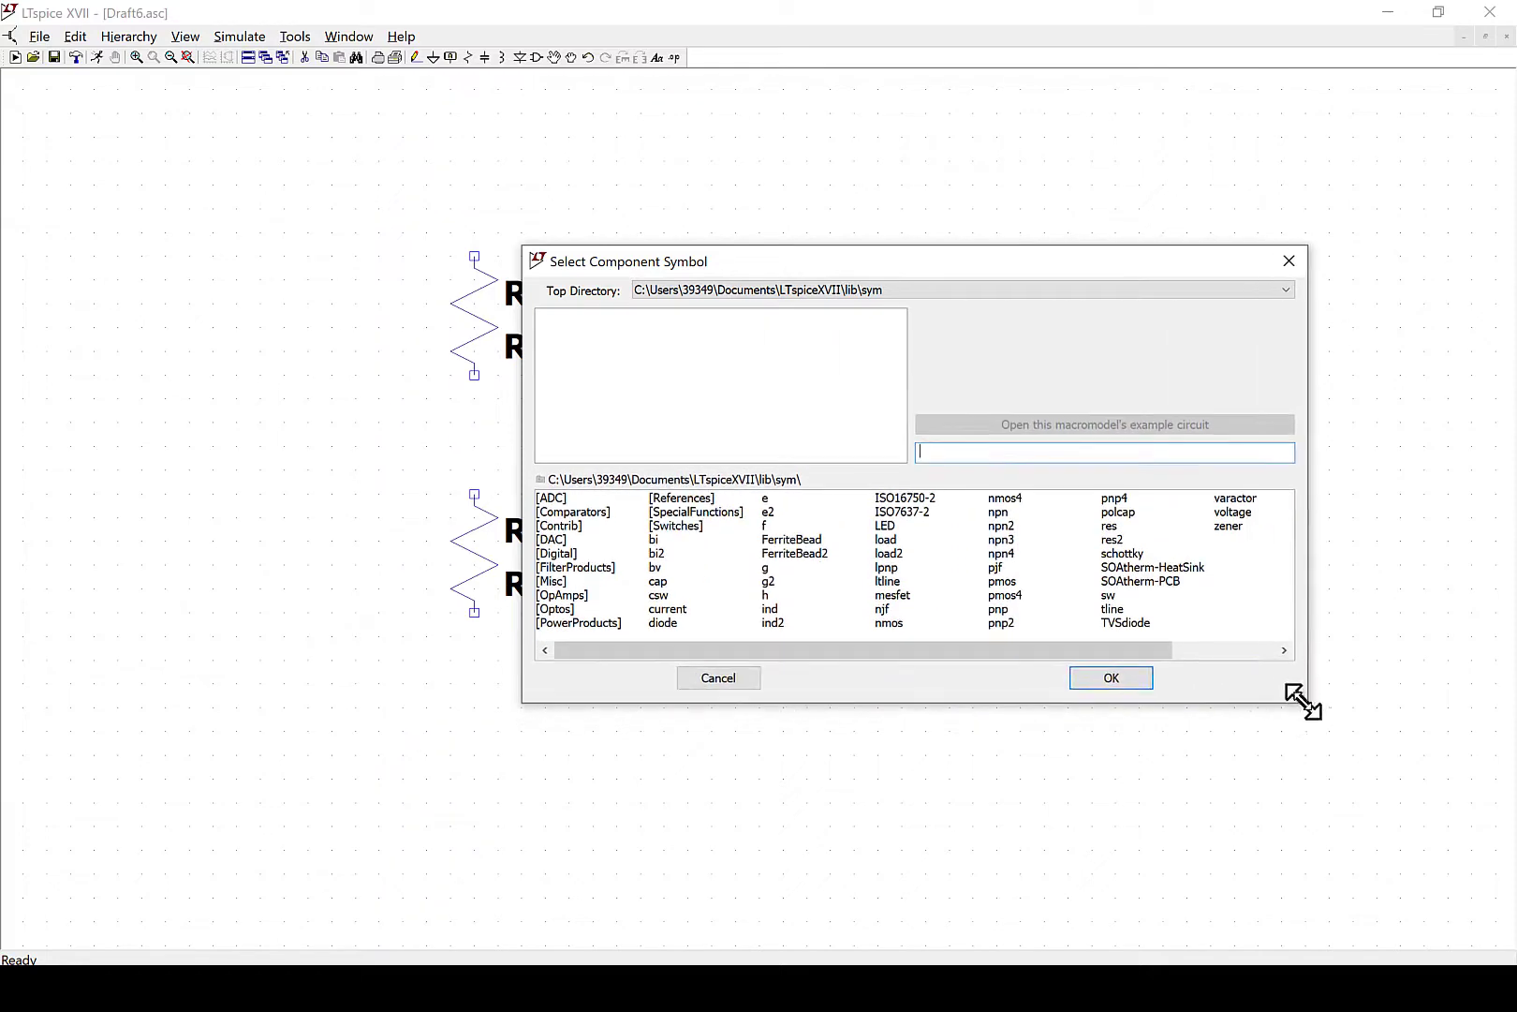
{"action": "left_click_drag", "start_coordinate": [869, 266], "coordinate": [694, 238]}
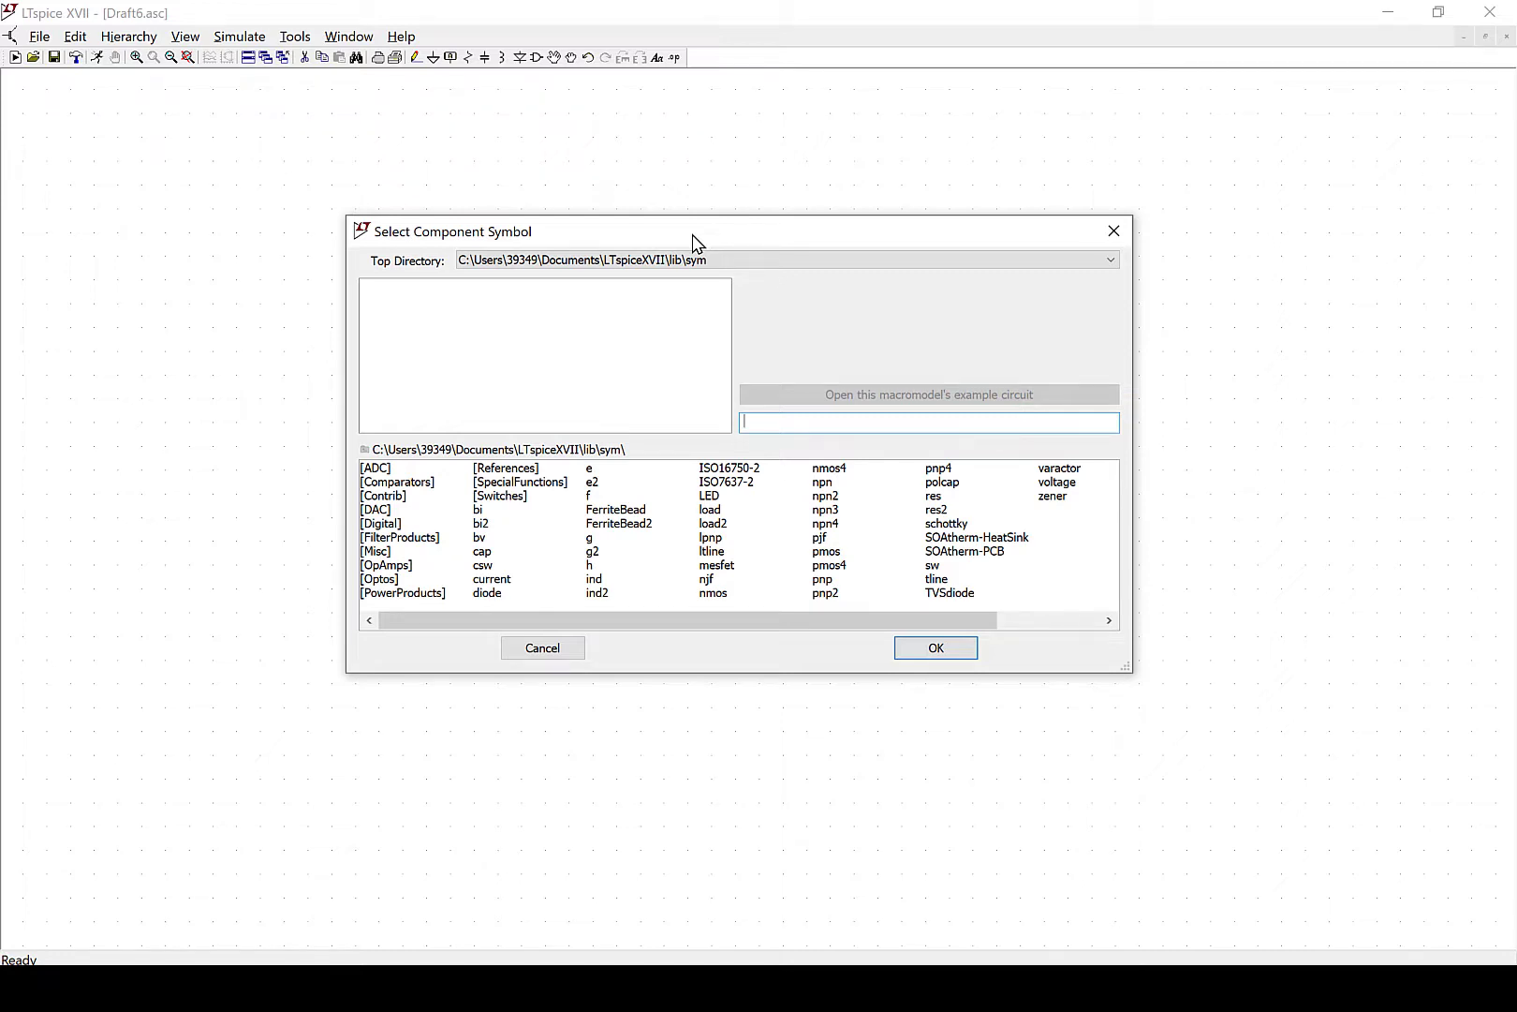
Pick the npn symbol from the component library and place one transistor between the R1/R2 and R3/R4 resistor columns
{"action": "left_click", "coordinate": [375, 468]}
{"action": "left_click", "coordinate": [385, 482]}
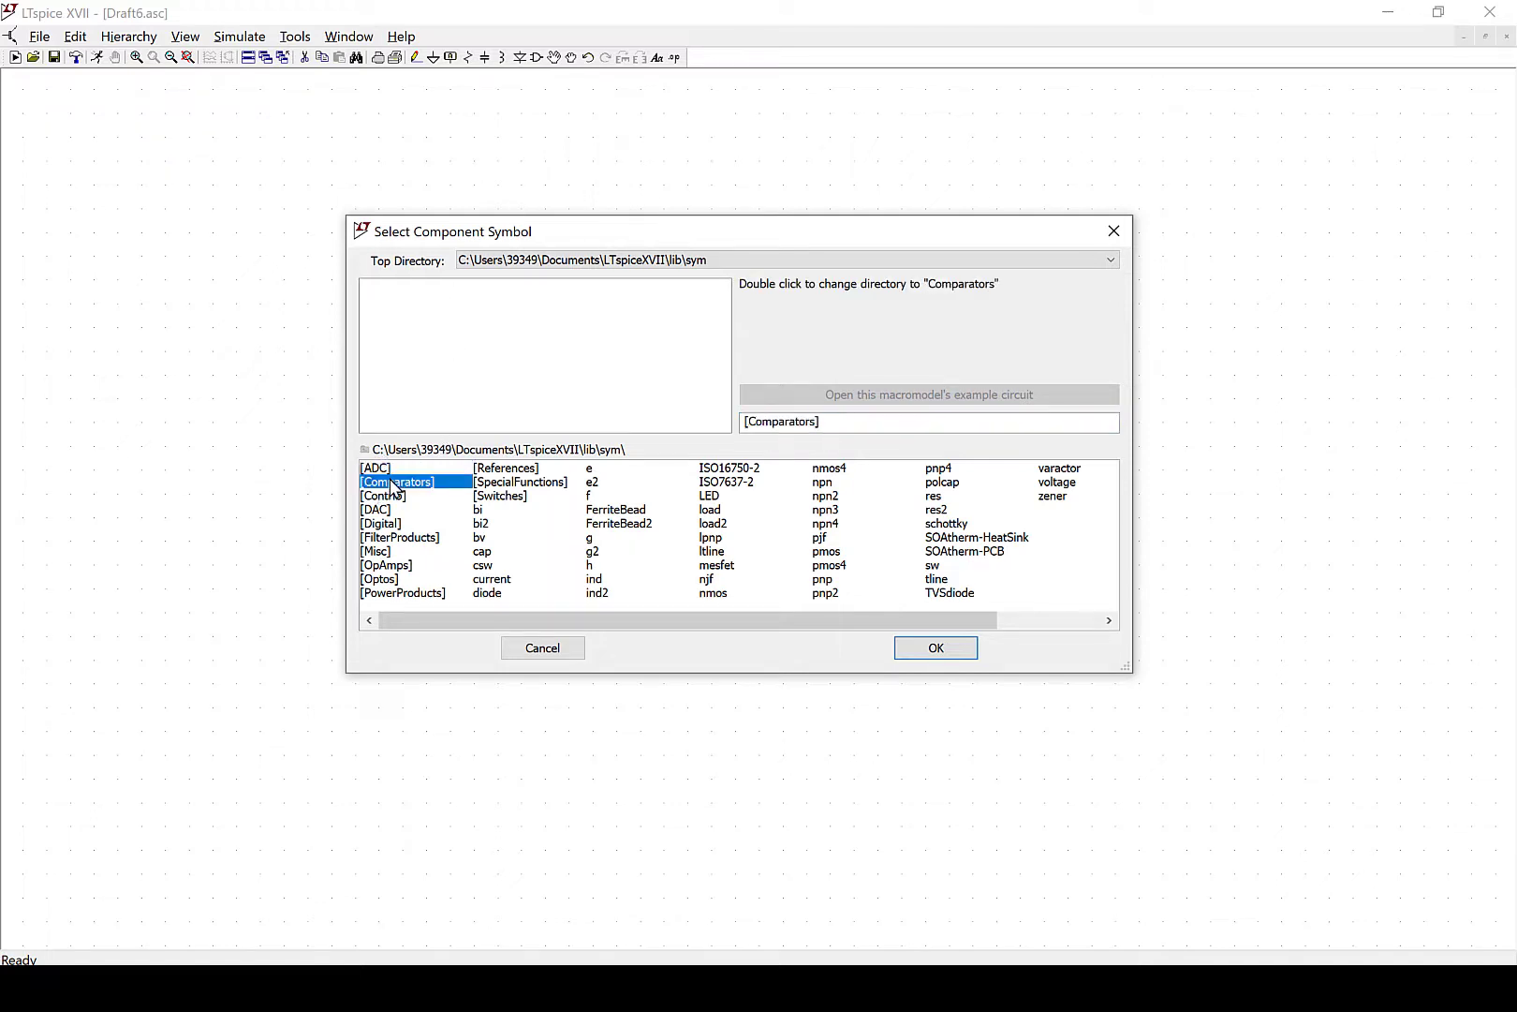
{"action": "left_click", "coordinate": [391, 512]}
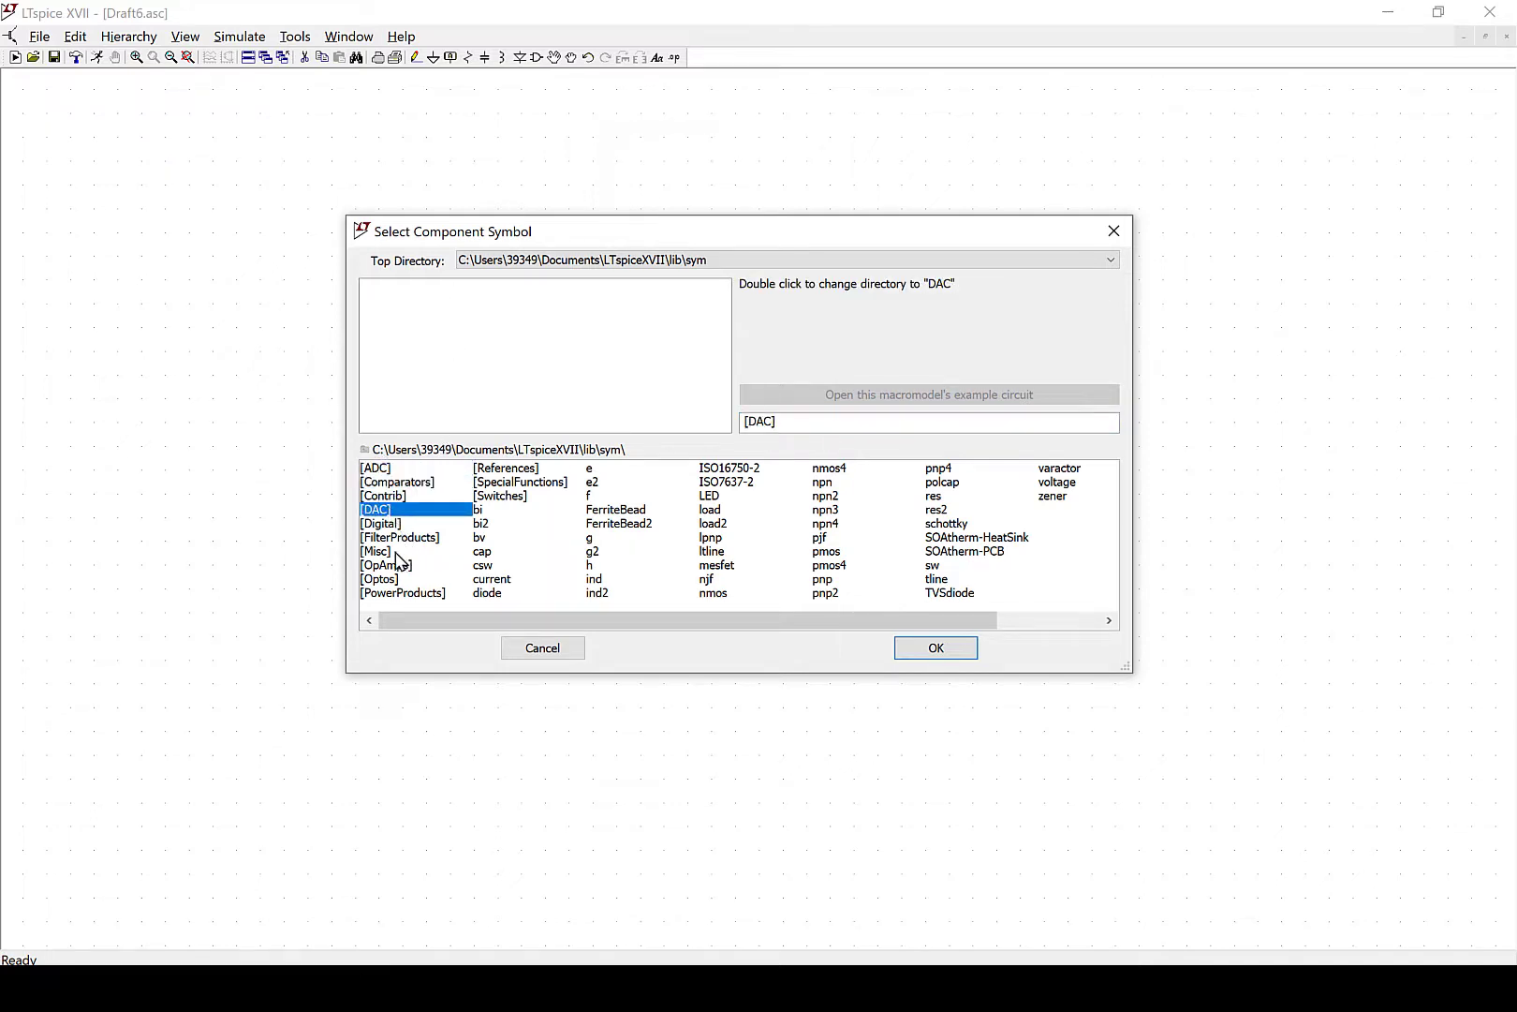
{"action": "left_click", "coordinate": [382, 566]}
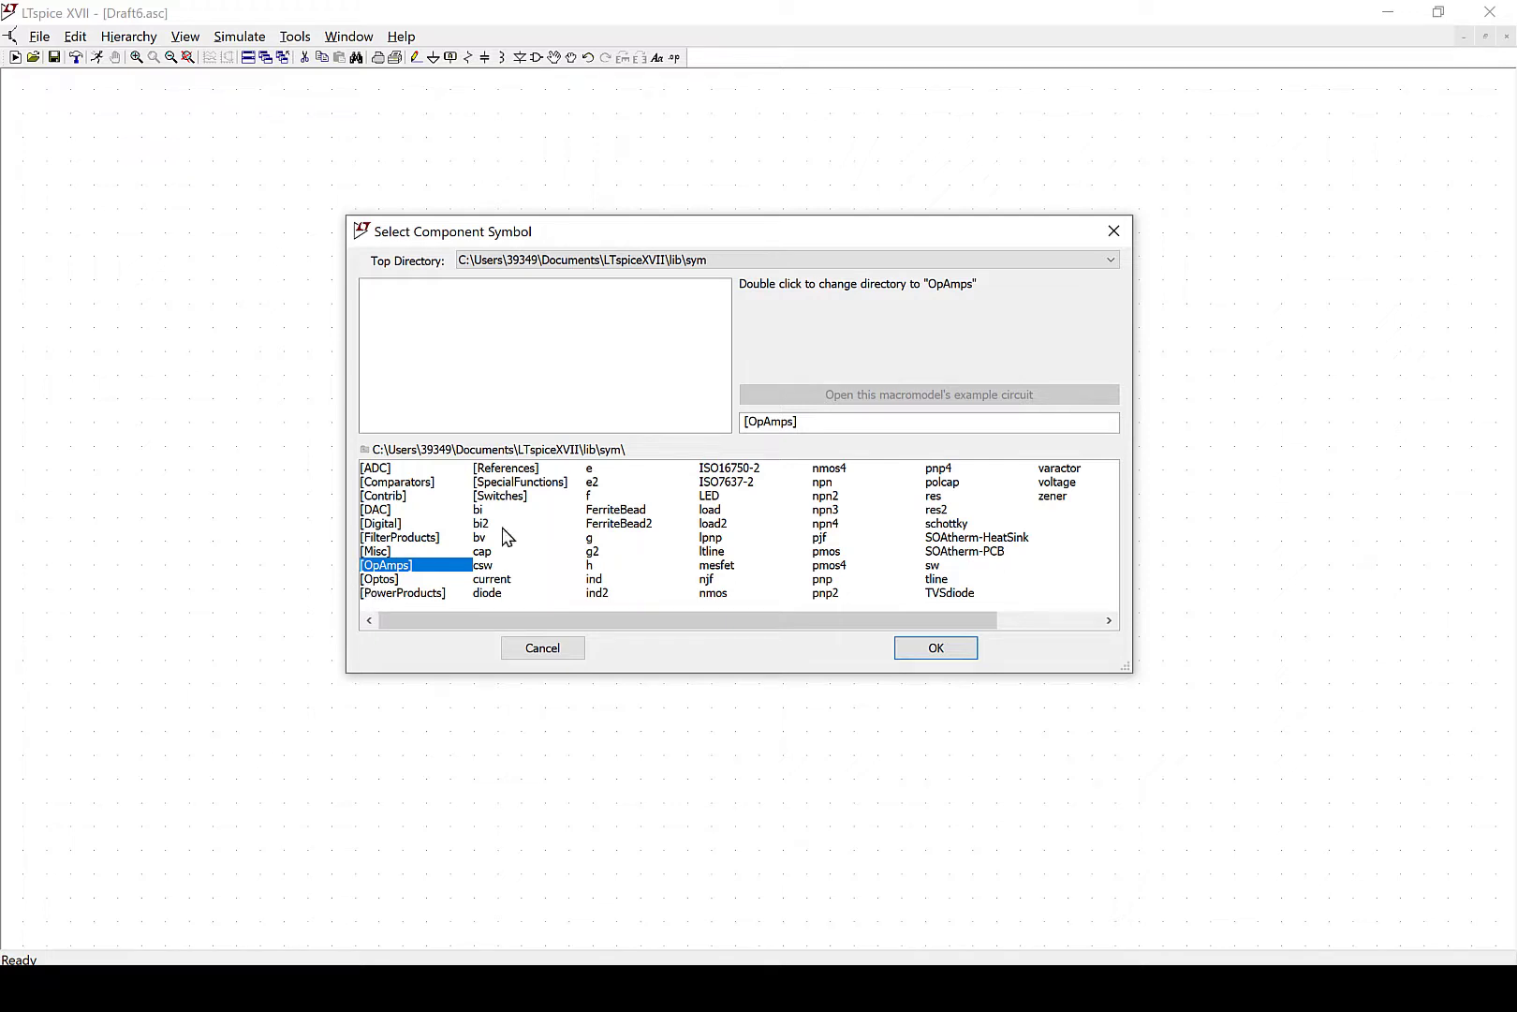
{"action": "left_click", "coordinate": [822, 483]}
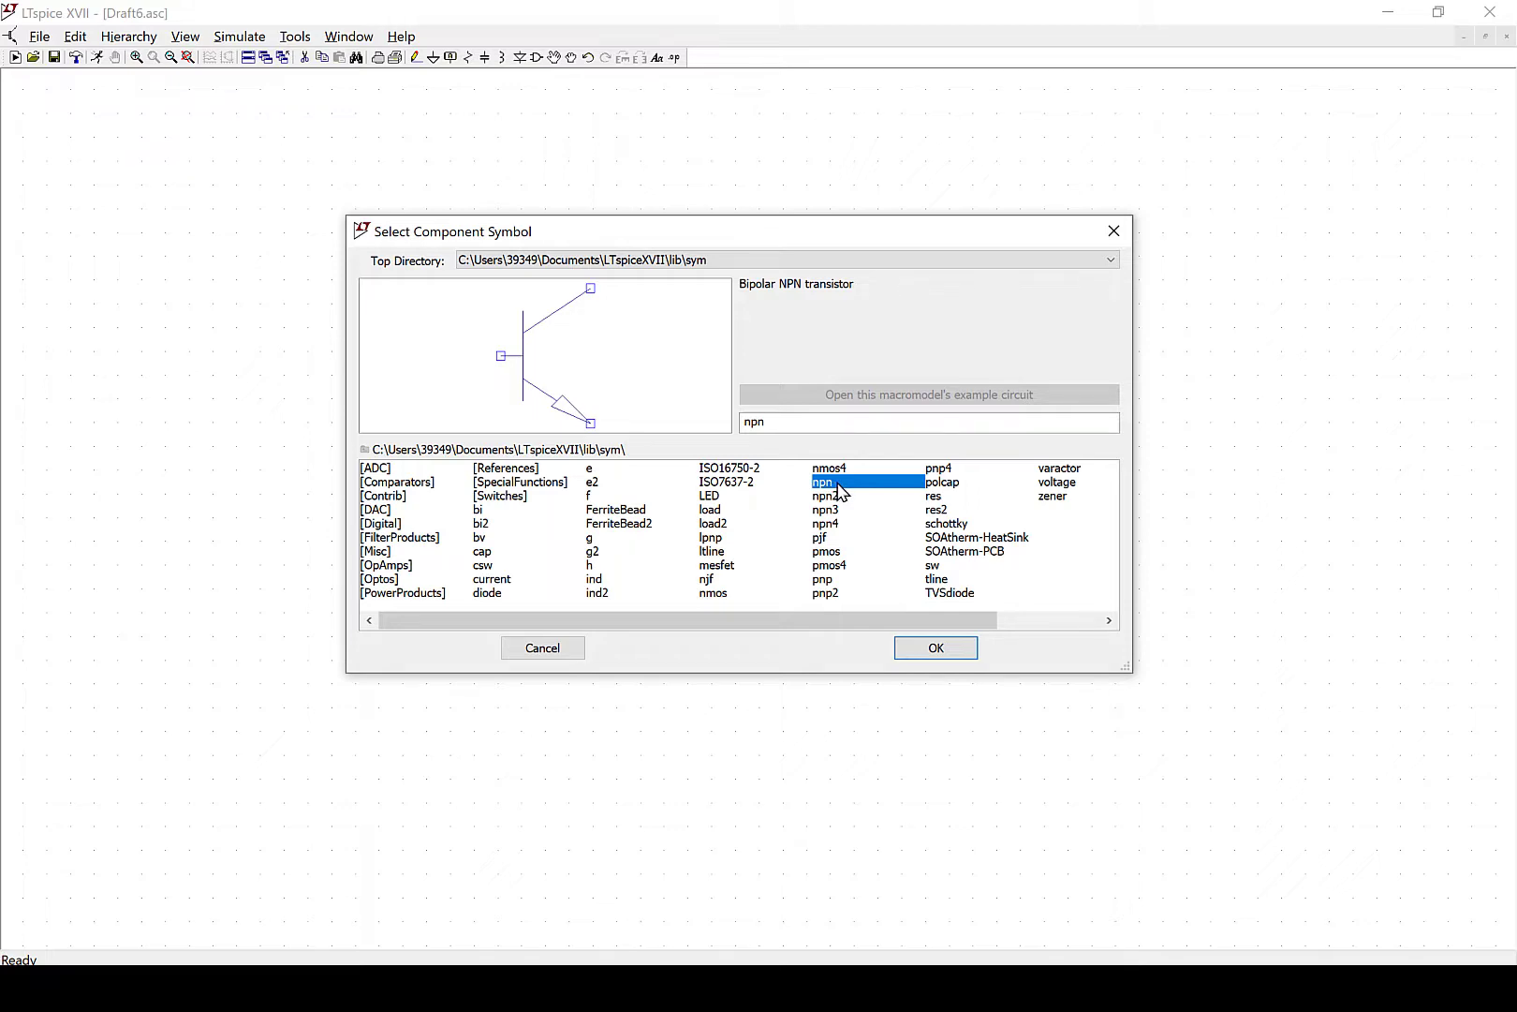
{"action": "left_click", "coordinate": [904, 649]}
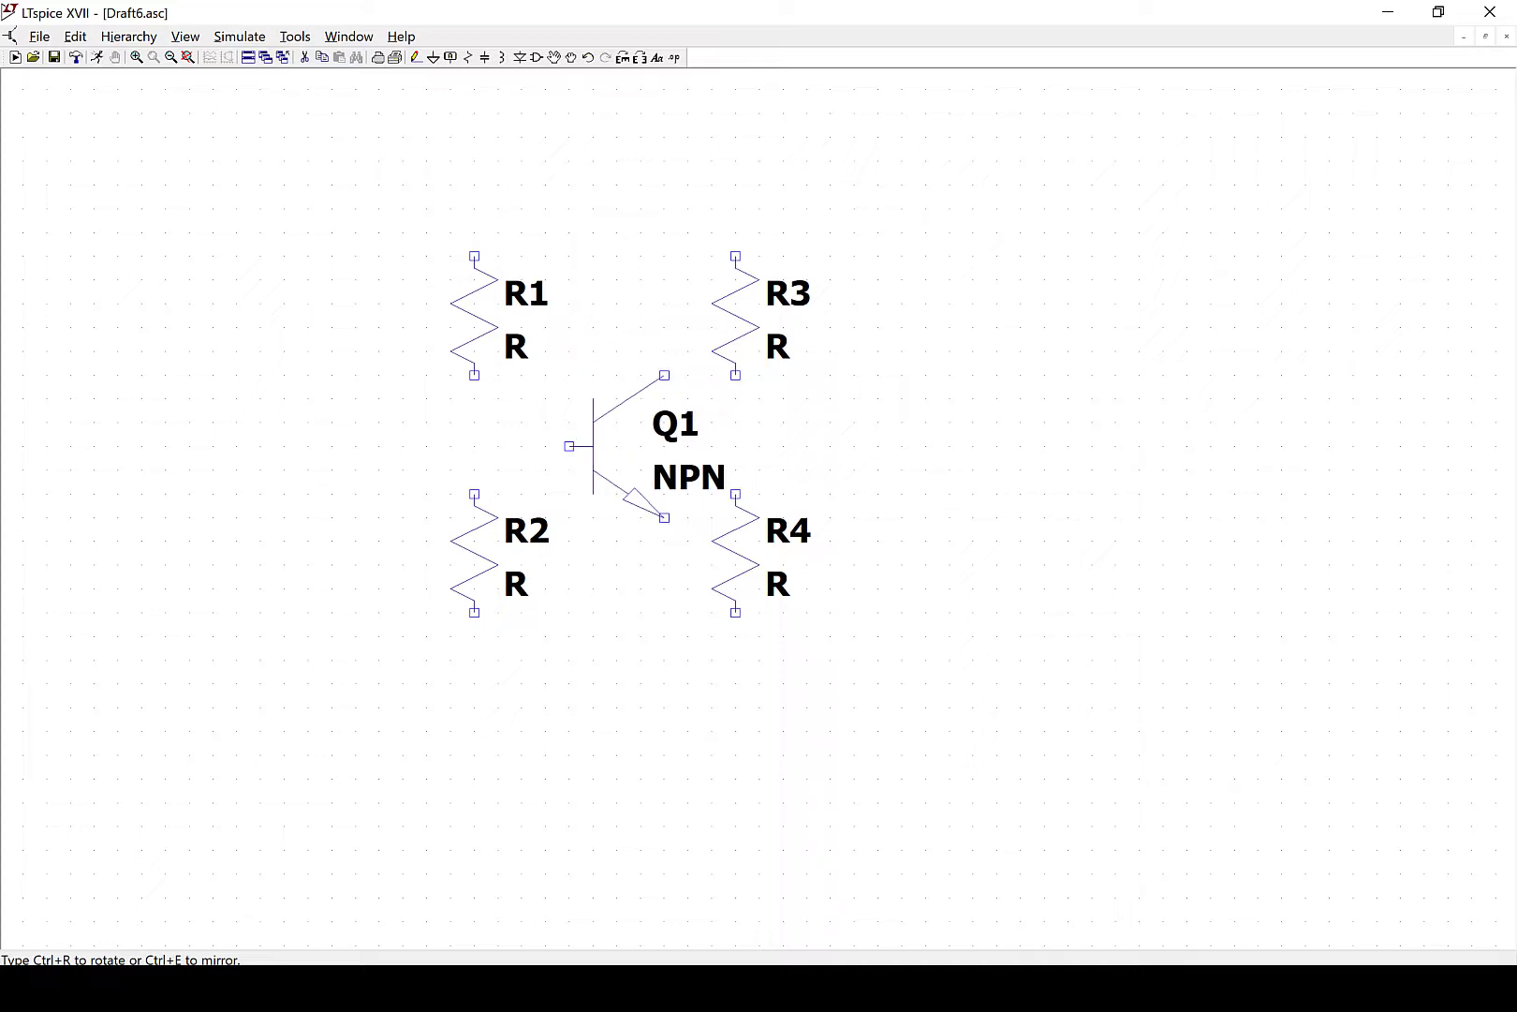
{"action": "left_click", "coordinate": [569, 375]}
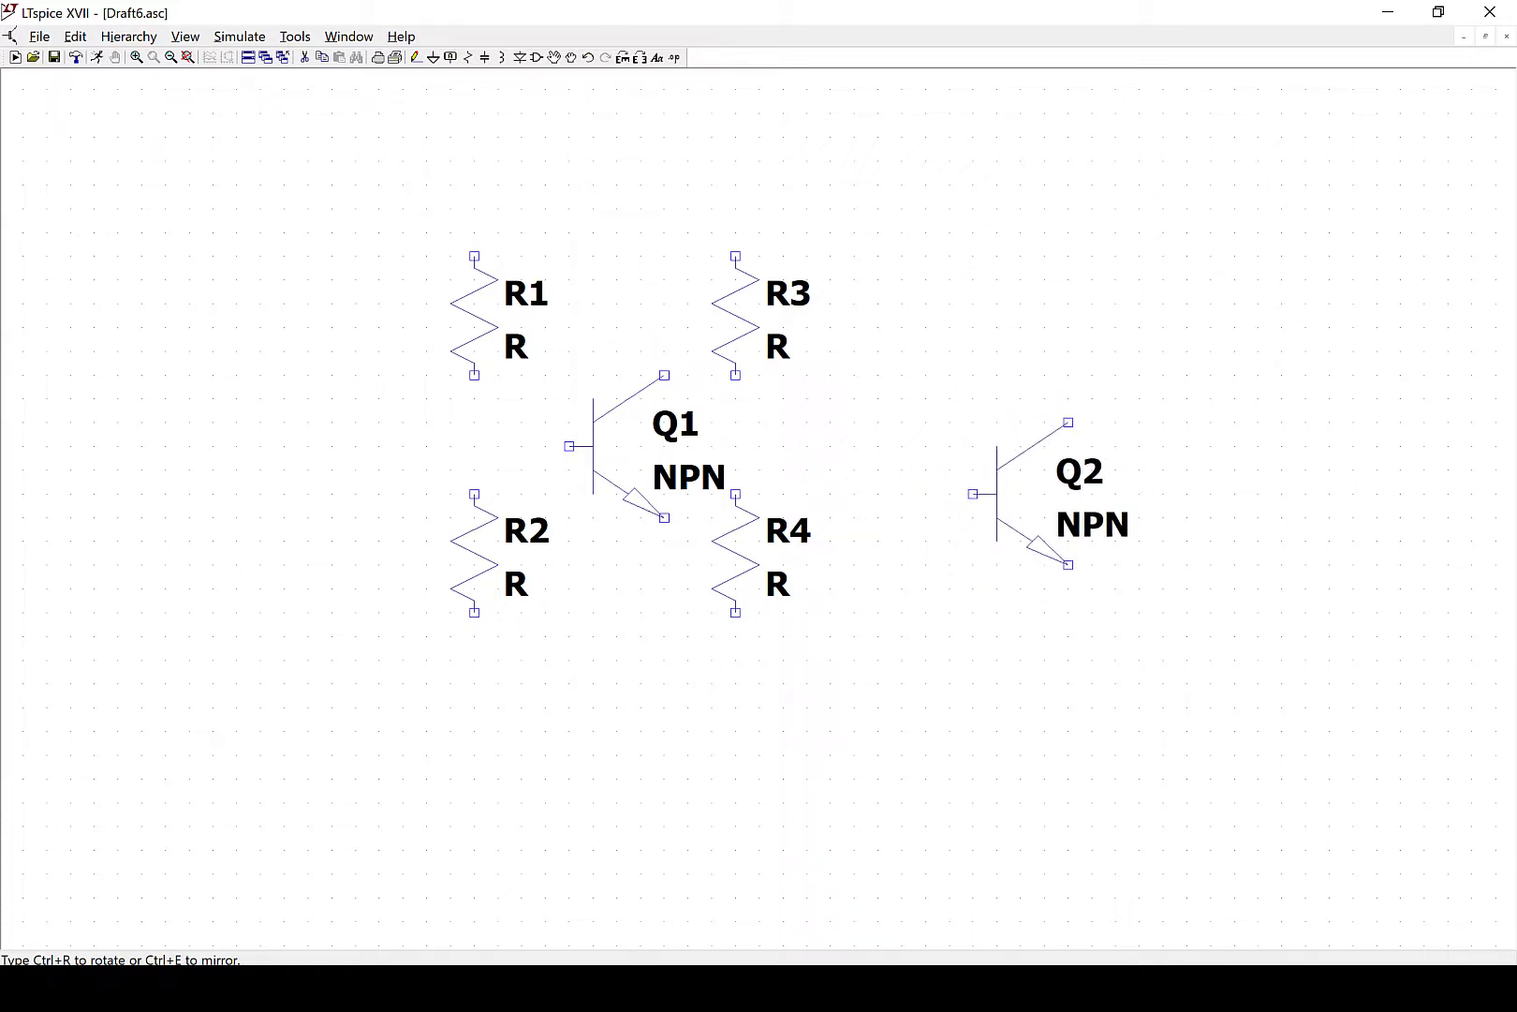
{"action": "key", "text": "Escape"}
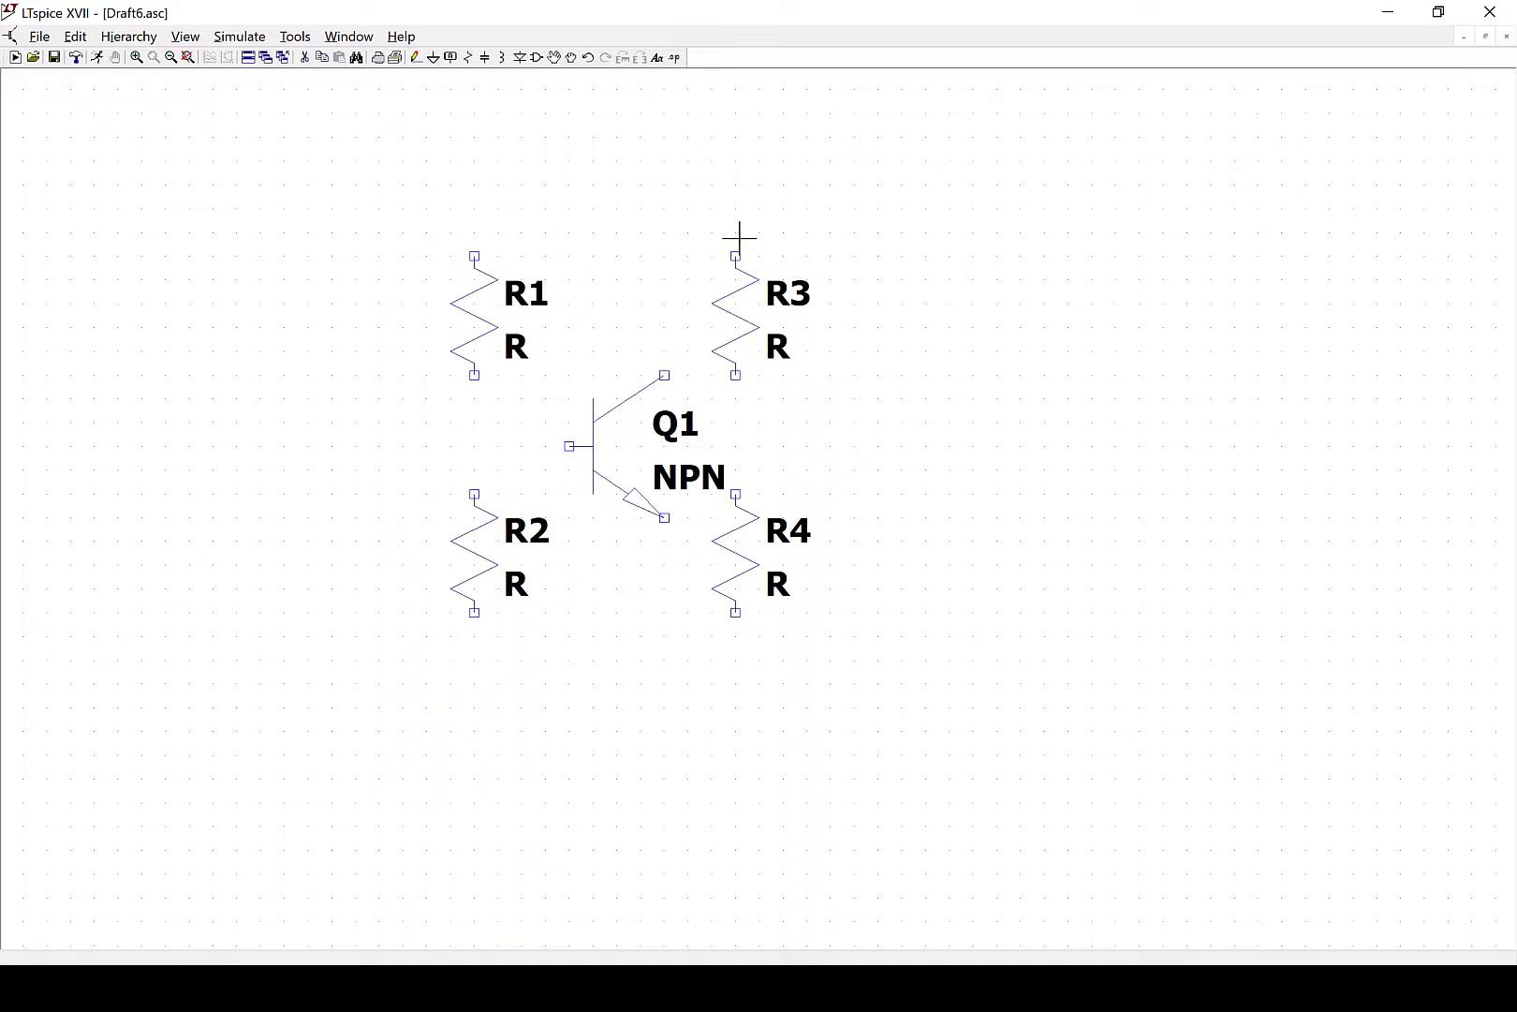
Move R3 horizontally away from the transistor, keeping it level with R1
{"action": "left_click", "coordinate": [553, 59]}
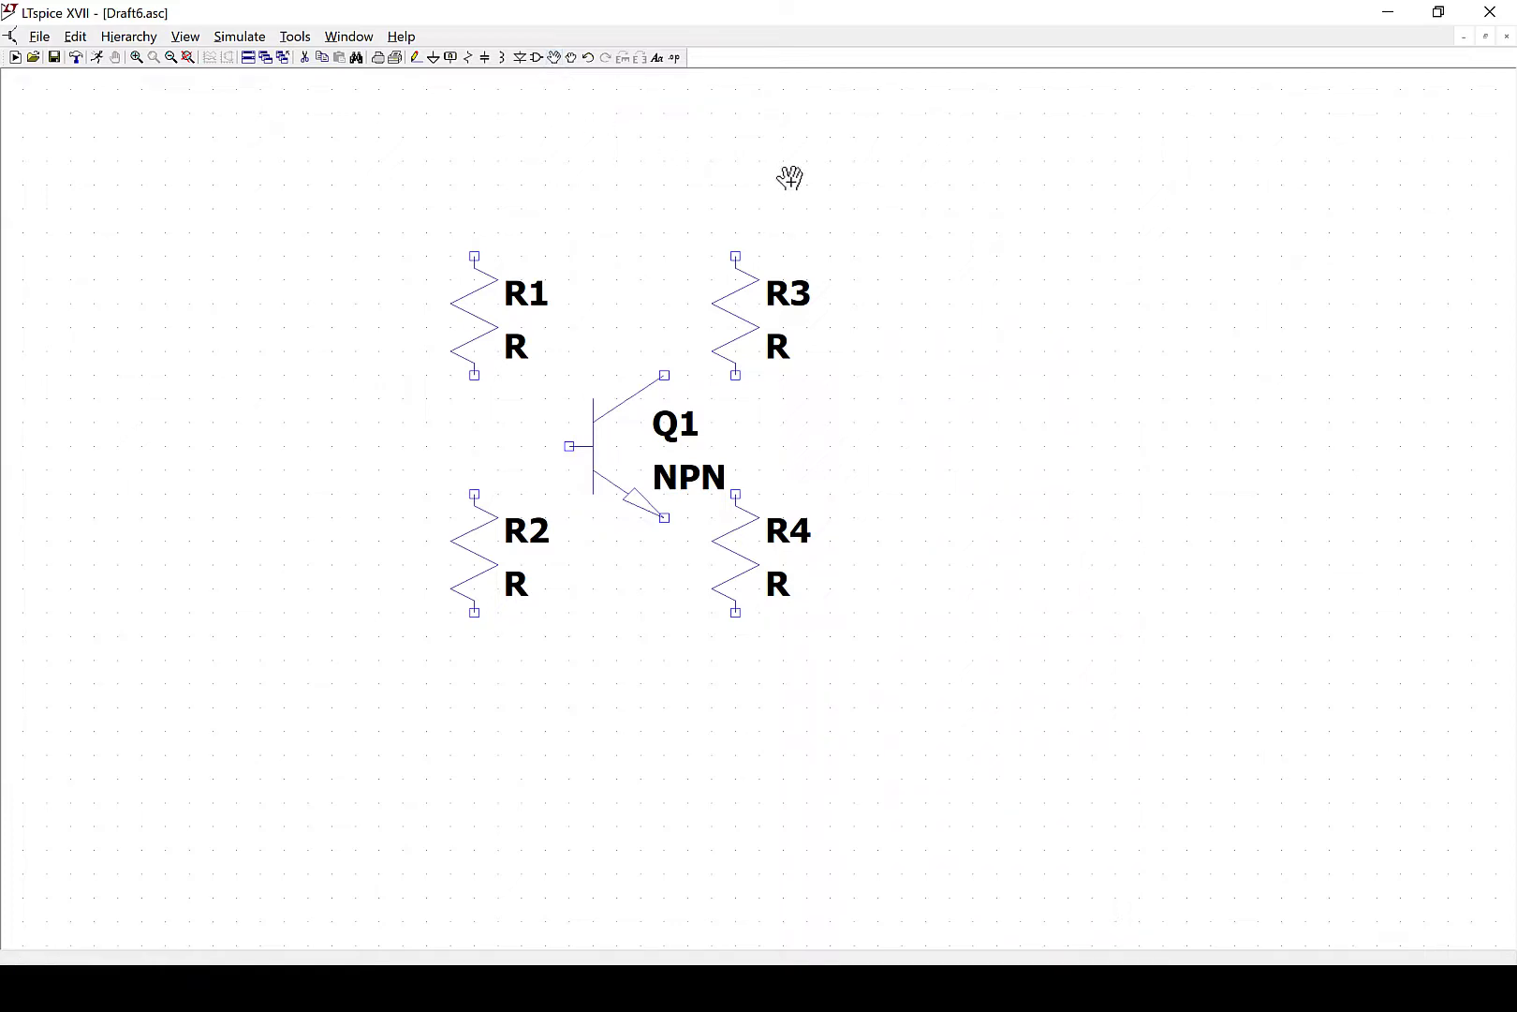
{"action": "left_click_drag", "start_coordinate": [872, 188], "coordinate": [709, 399]}
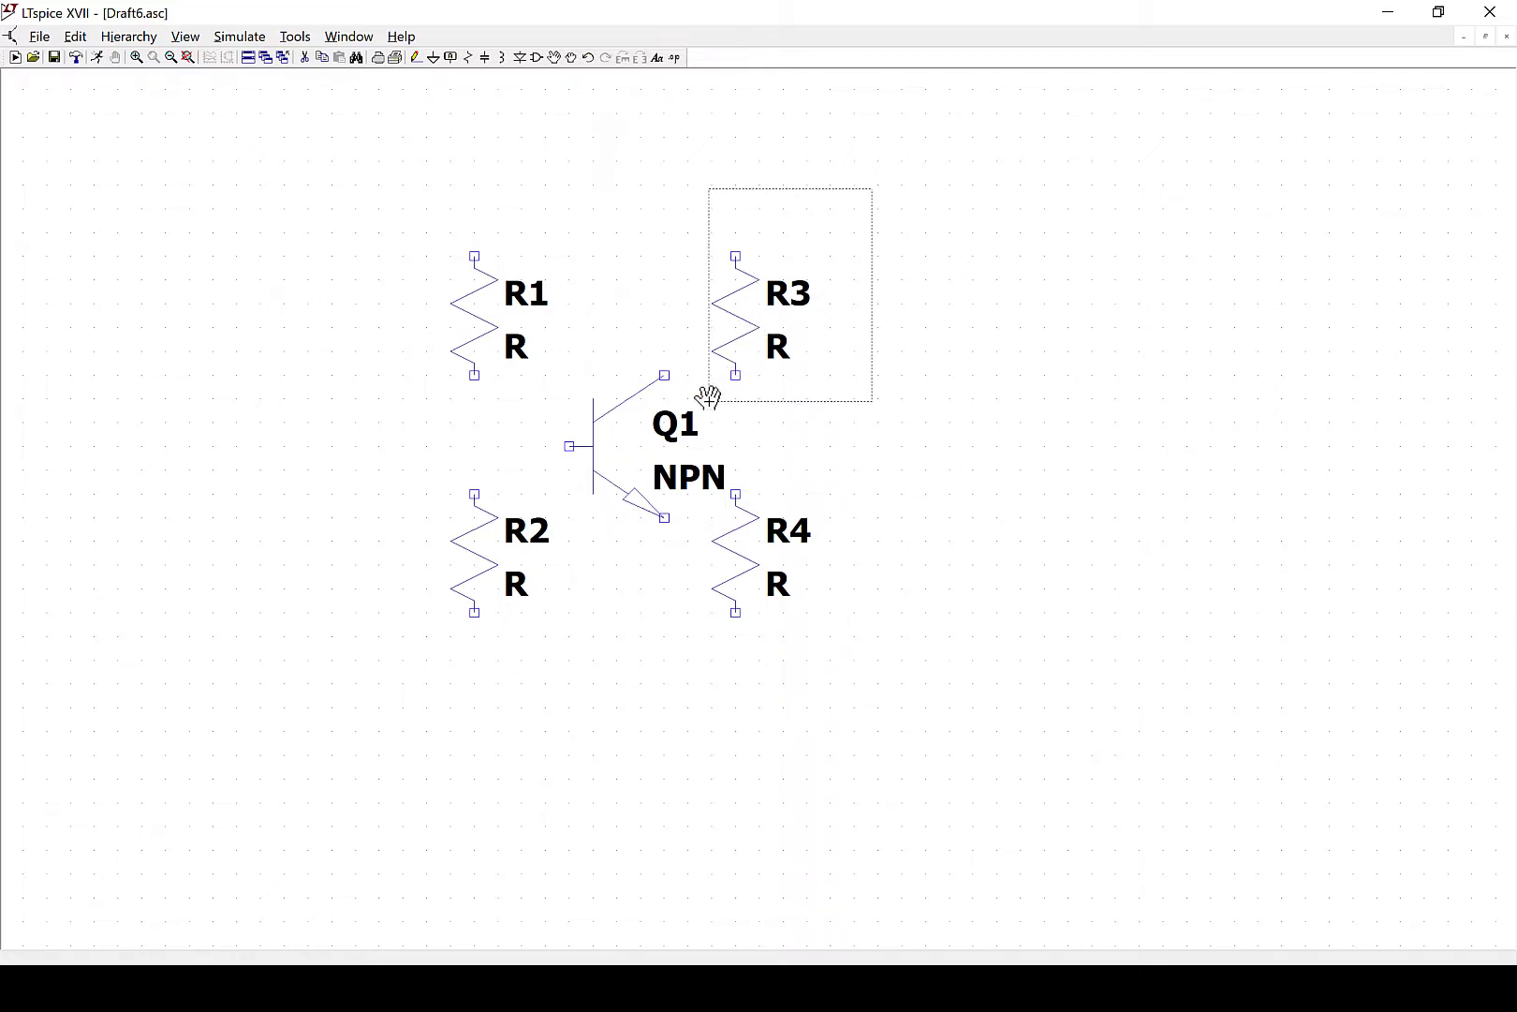
{"action": "left_click_drag", "start_coordinate": [709, 399], "coordinate": [709, 399]}
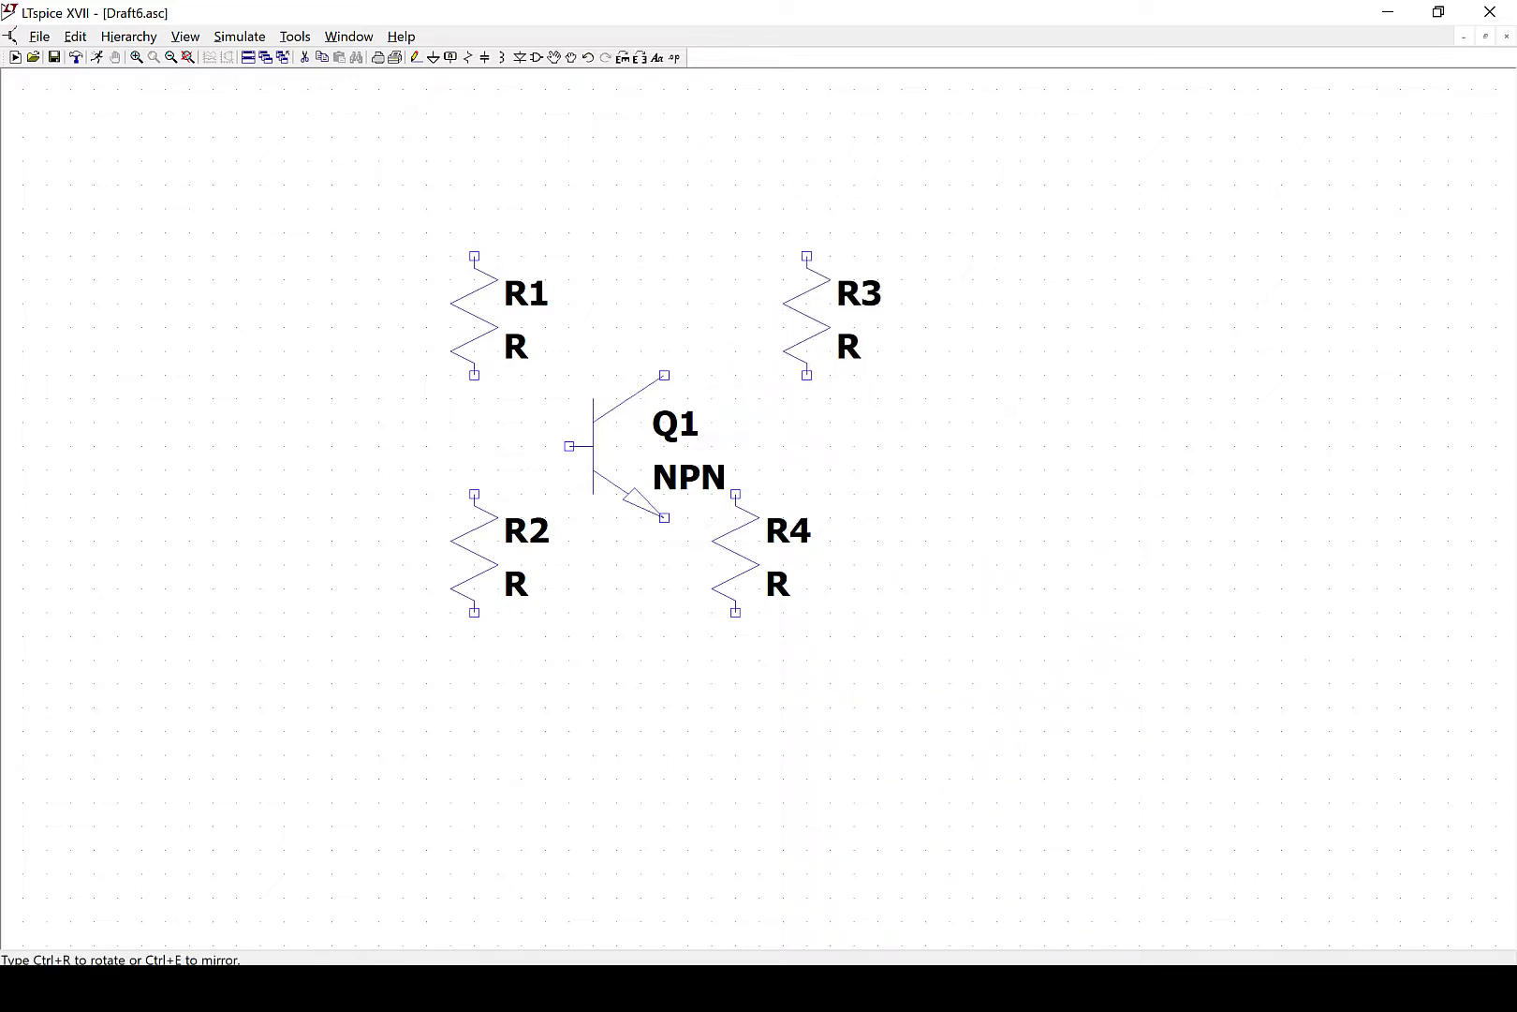
{"action": "left_click", "coordinate": [856, 291]}
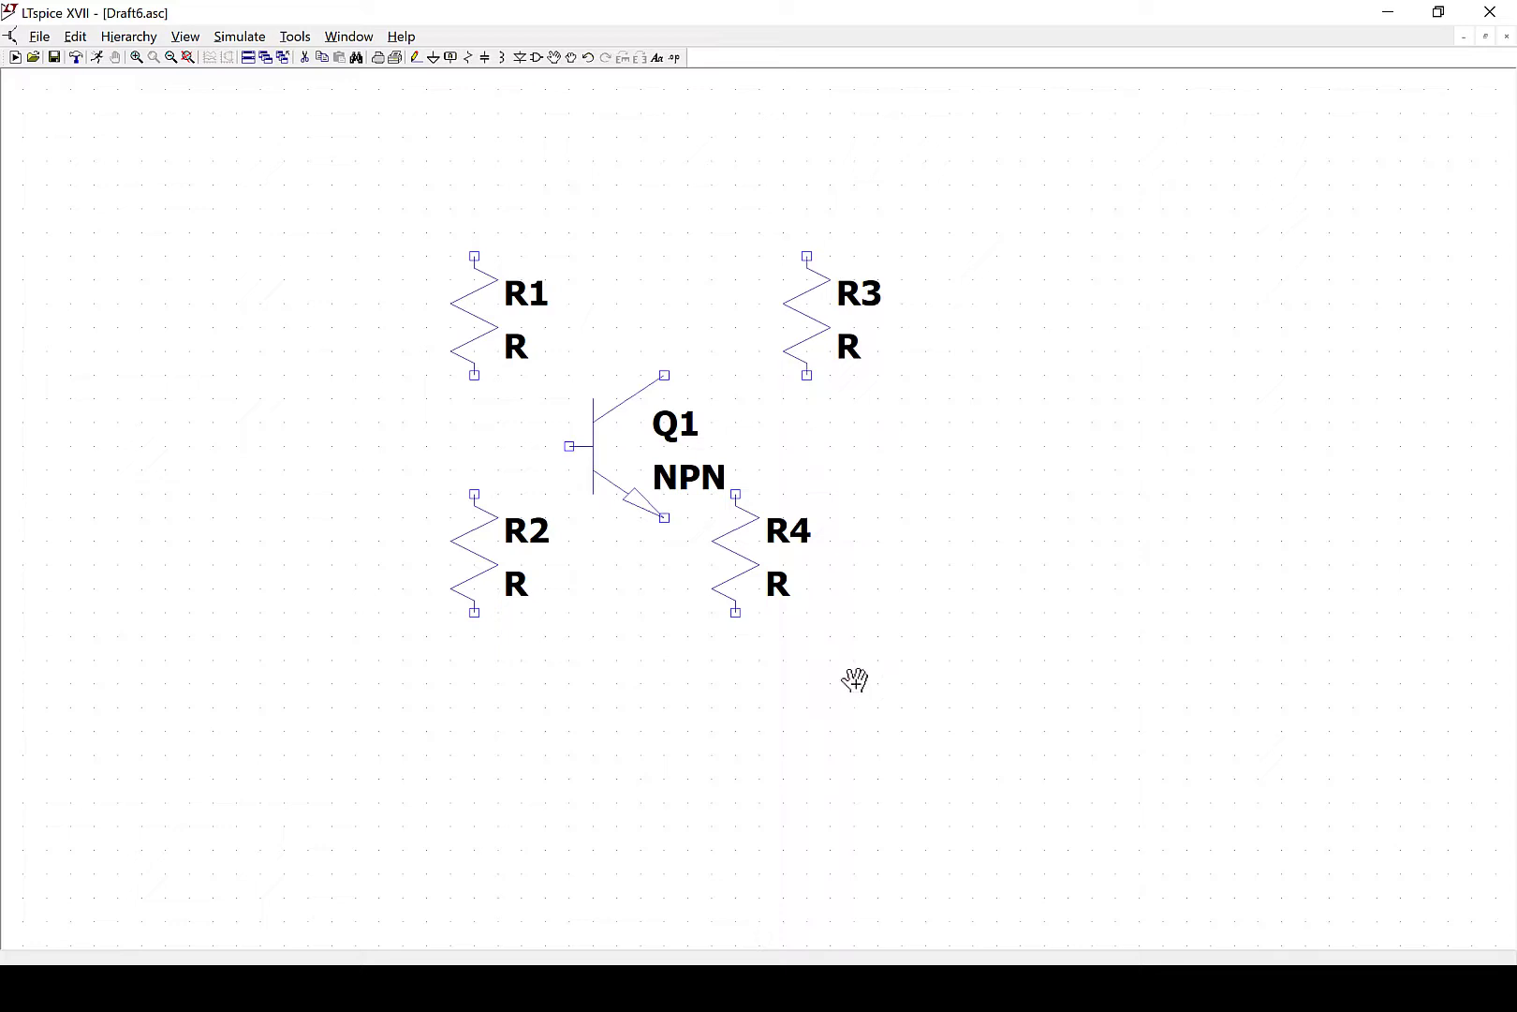
Move R4 down and away from the transistor so it lines up vertically beneath R3
{"action": "left_click_drag", "start_coordinate": [855, 683], "coordinate": [714, 477]}
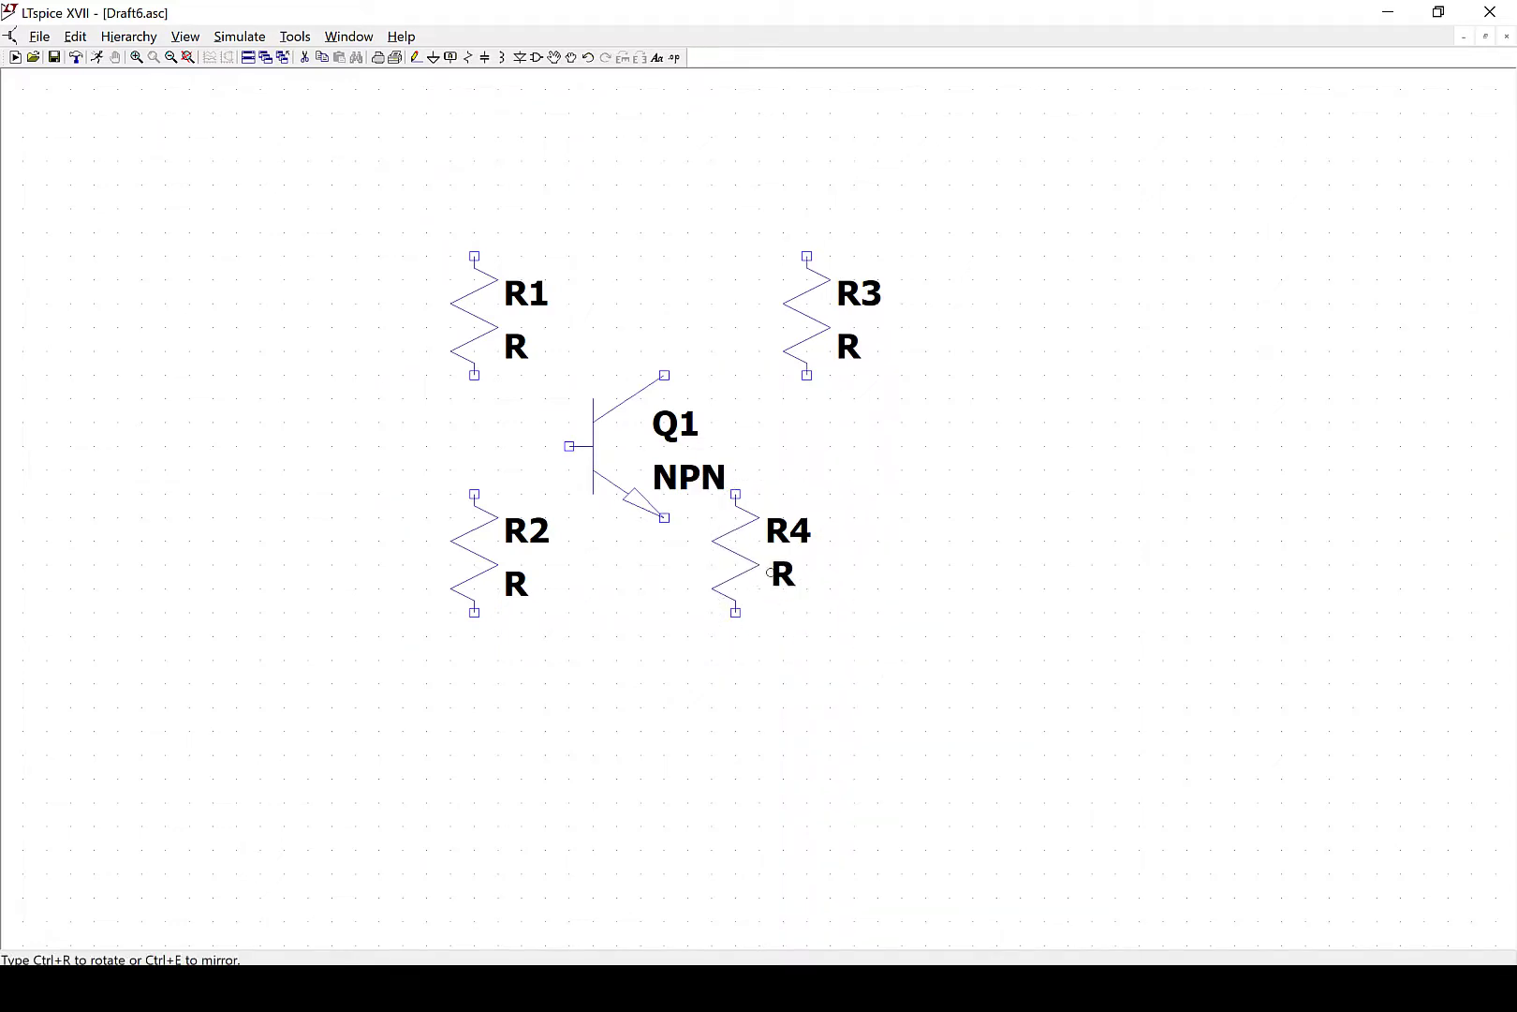
{"action": "key", "text": "Escape"}
{"action": "left_click_drag", "start_coordinate": [820, 640], "coordinate": [717, 530]}
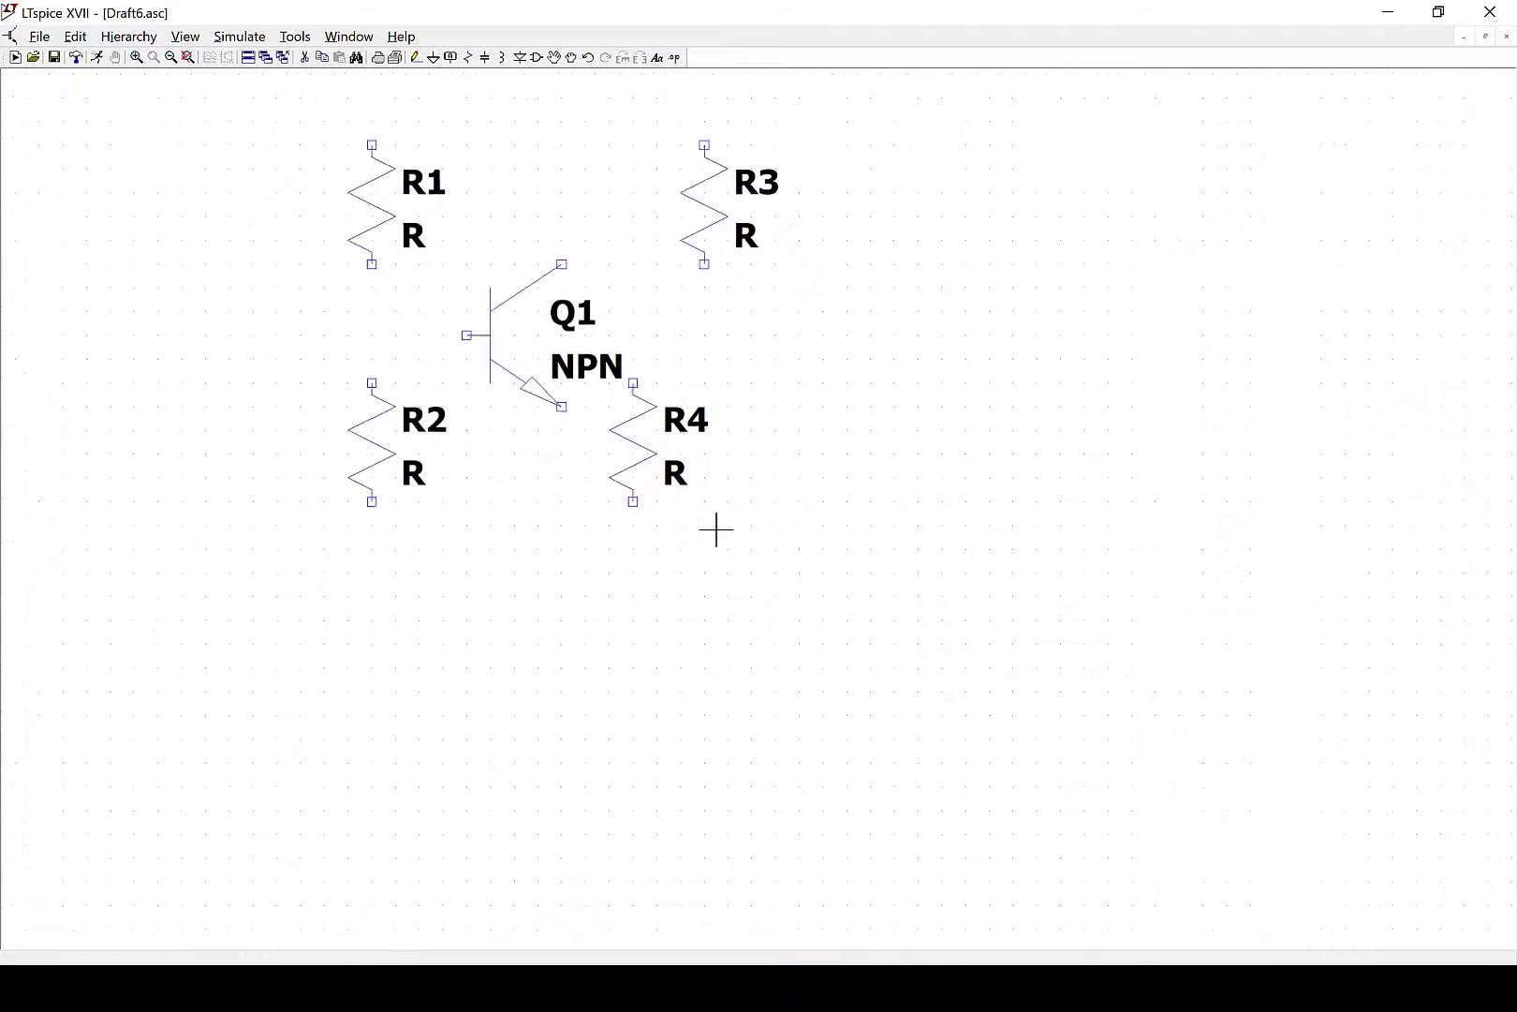
{"action": "left_click", "coordinate": [558, 70]}
{"action": "left_click_drag", "start_coordinate": [760, 606], "coordinate": [595, 360]}
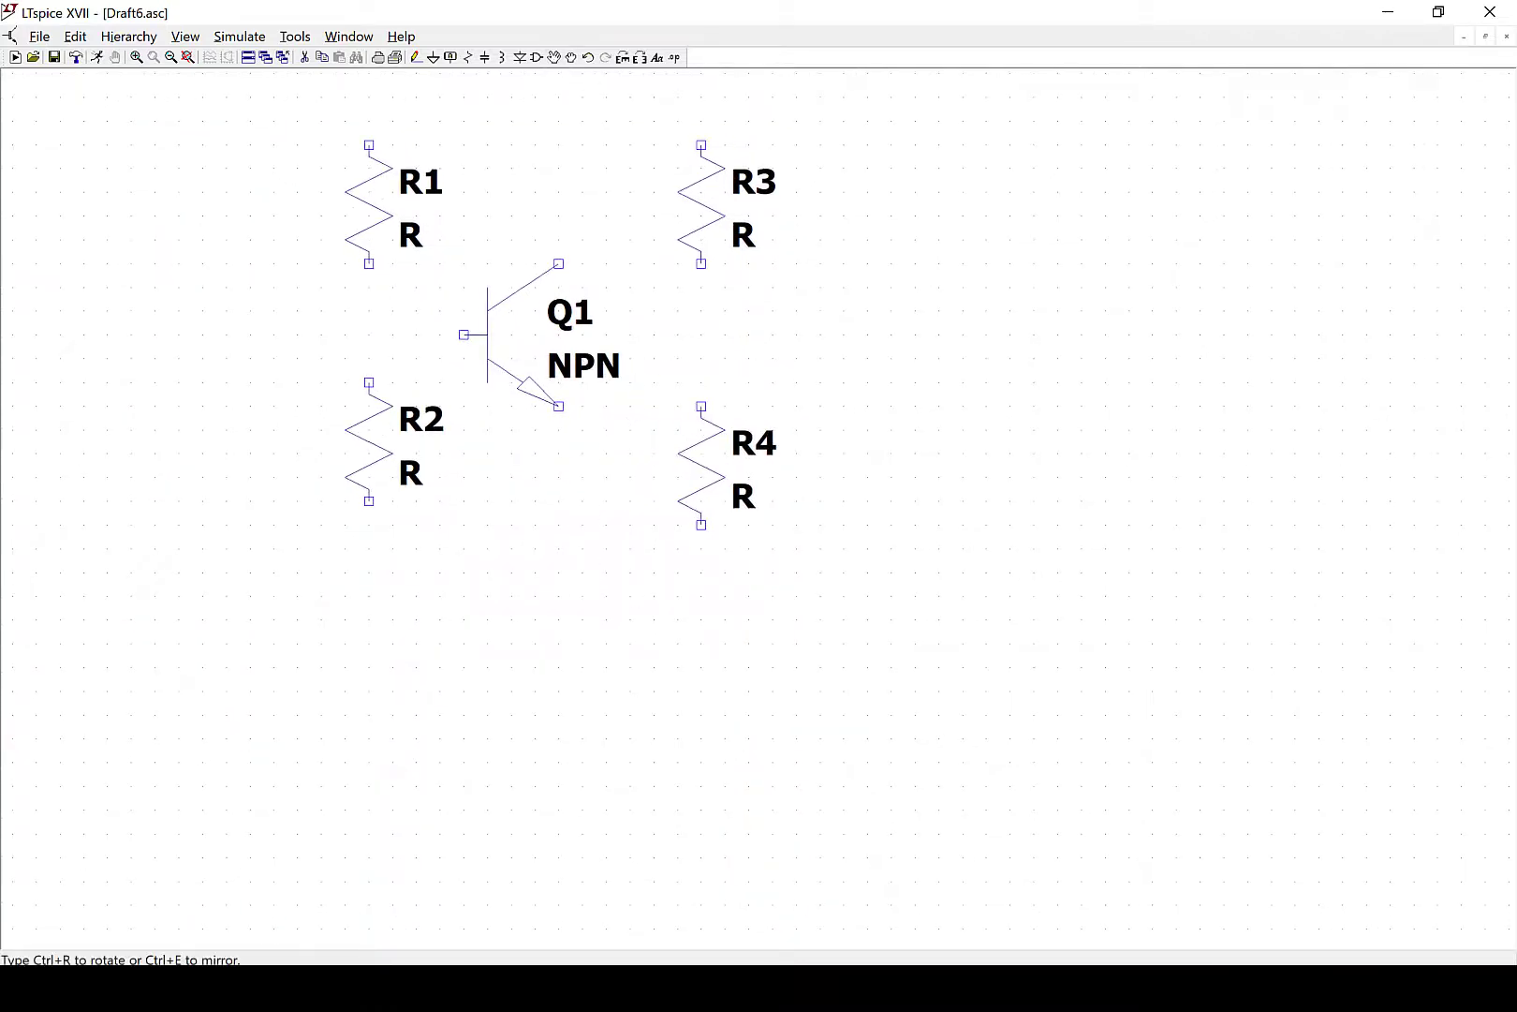
{"action": "left_click", "coordinate": [735, 532]}
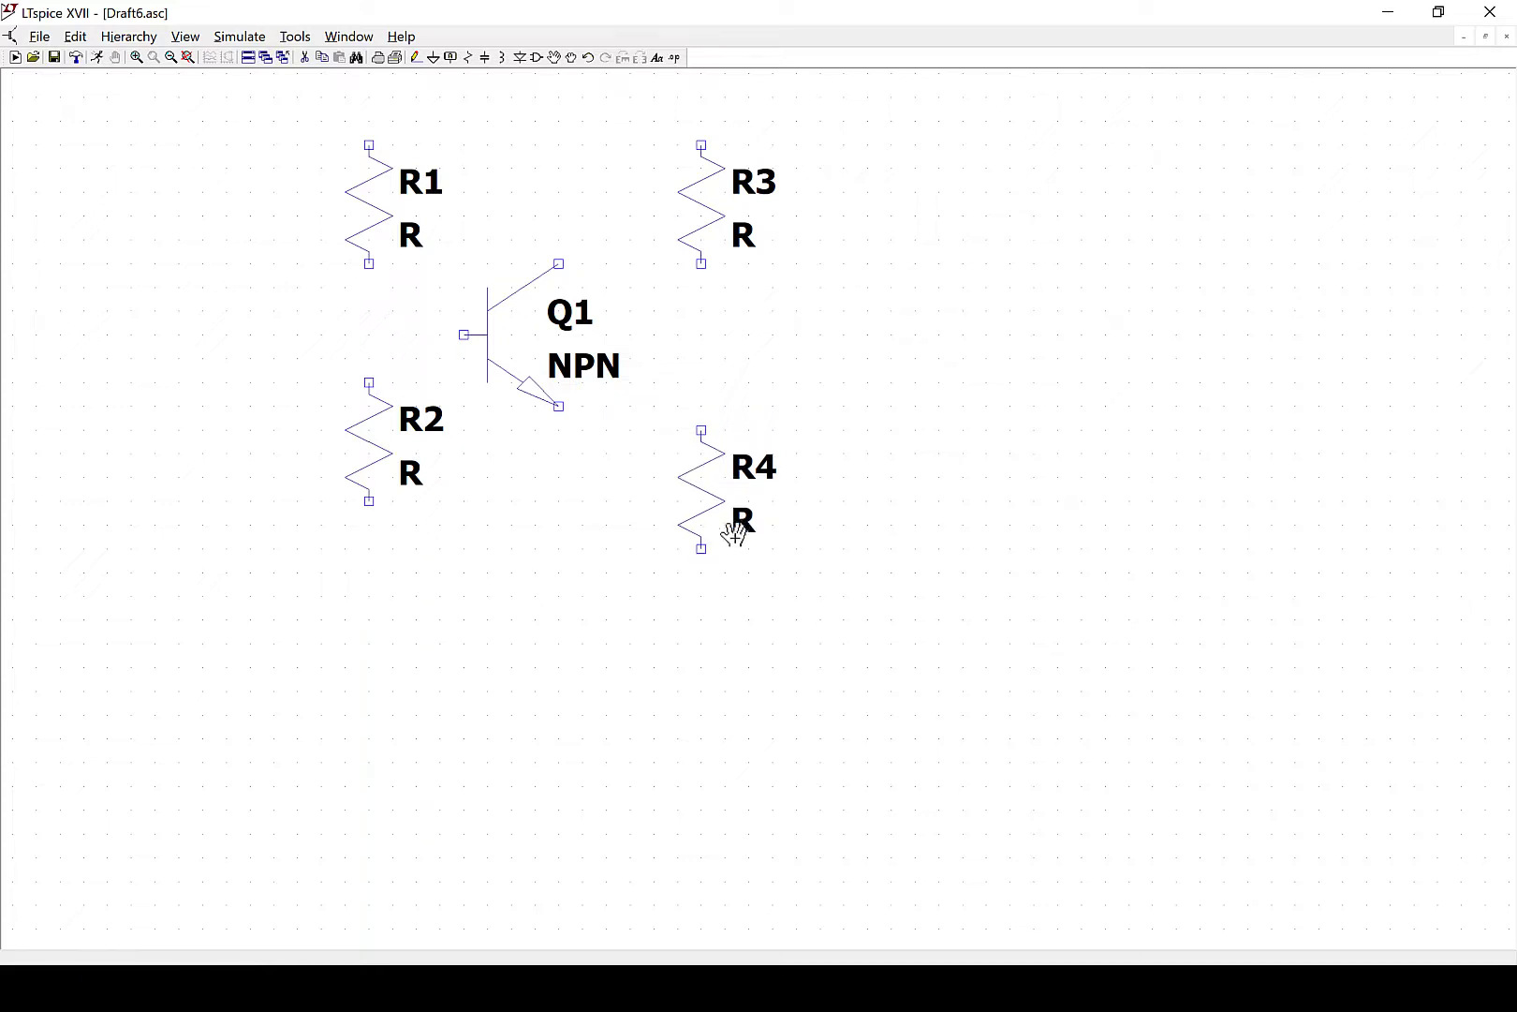
Move R2 down level with R4, and move Q1 so its collector joins R3's lower terminal
{"action": "left_click_drag", "start_coordinate": [306, 590], "coordinate": [447, 349]}
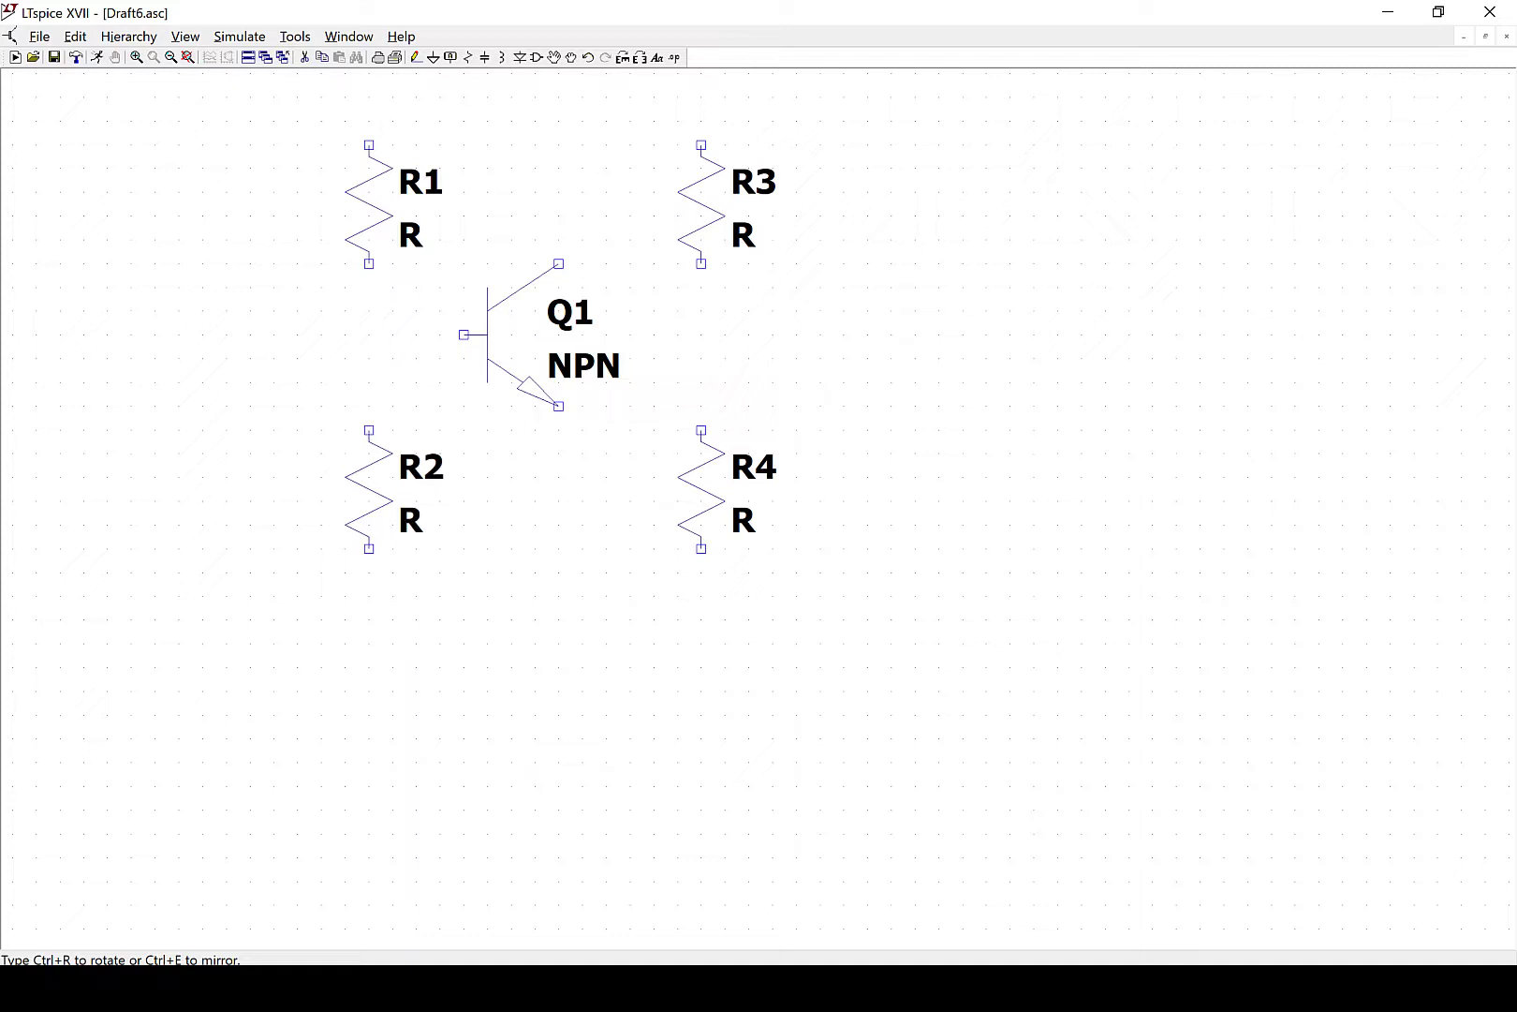
{"action": "left_click", "coordinate": [360, 520]}
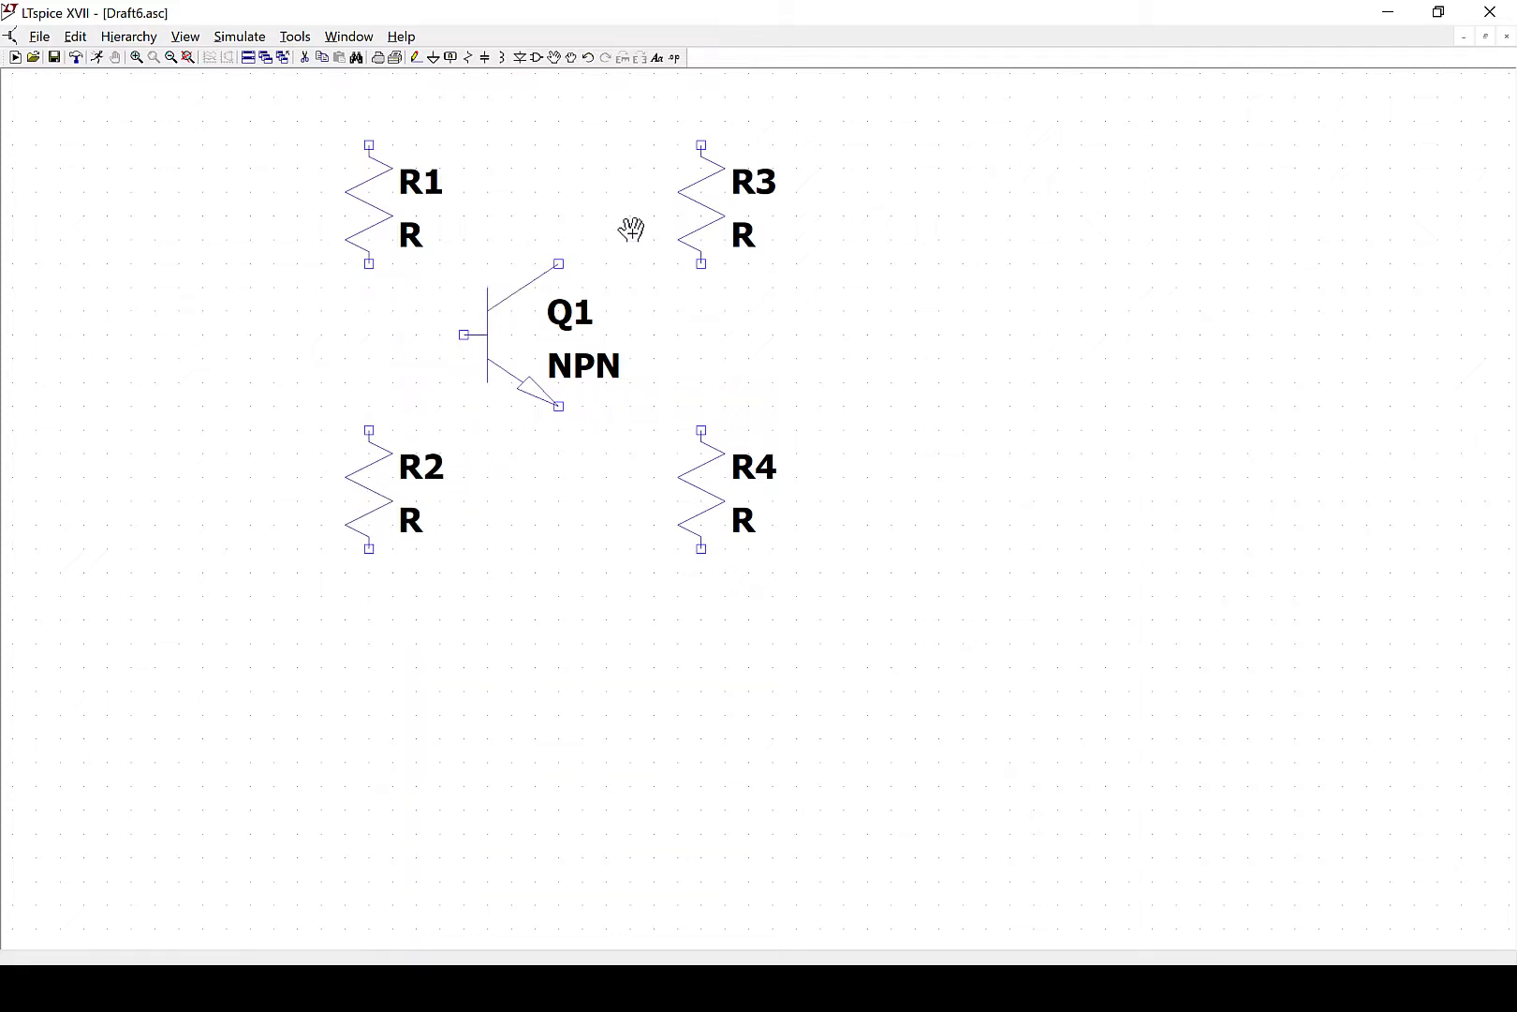
{"action": "left_click_drag", "start_coordinate": [639, 228], "coordinate": [441, 428]}
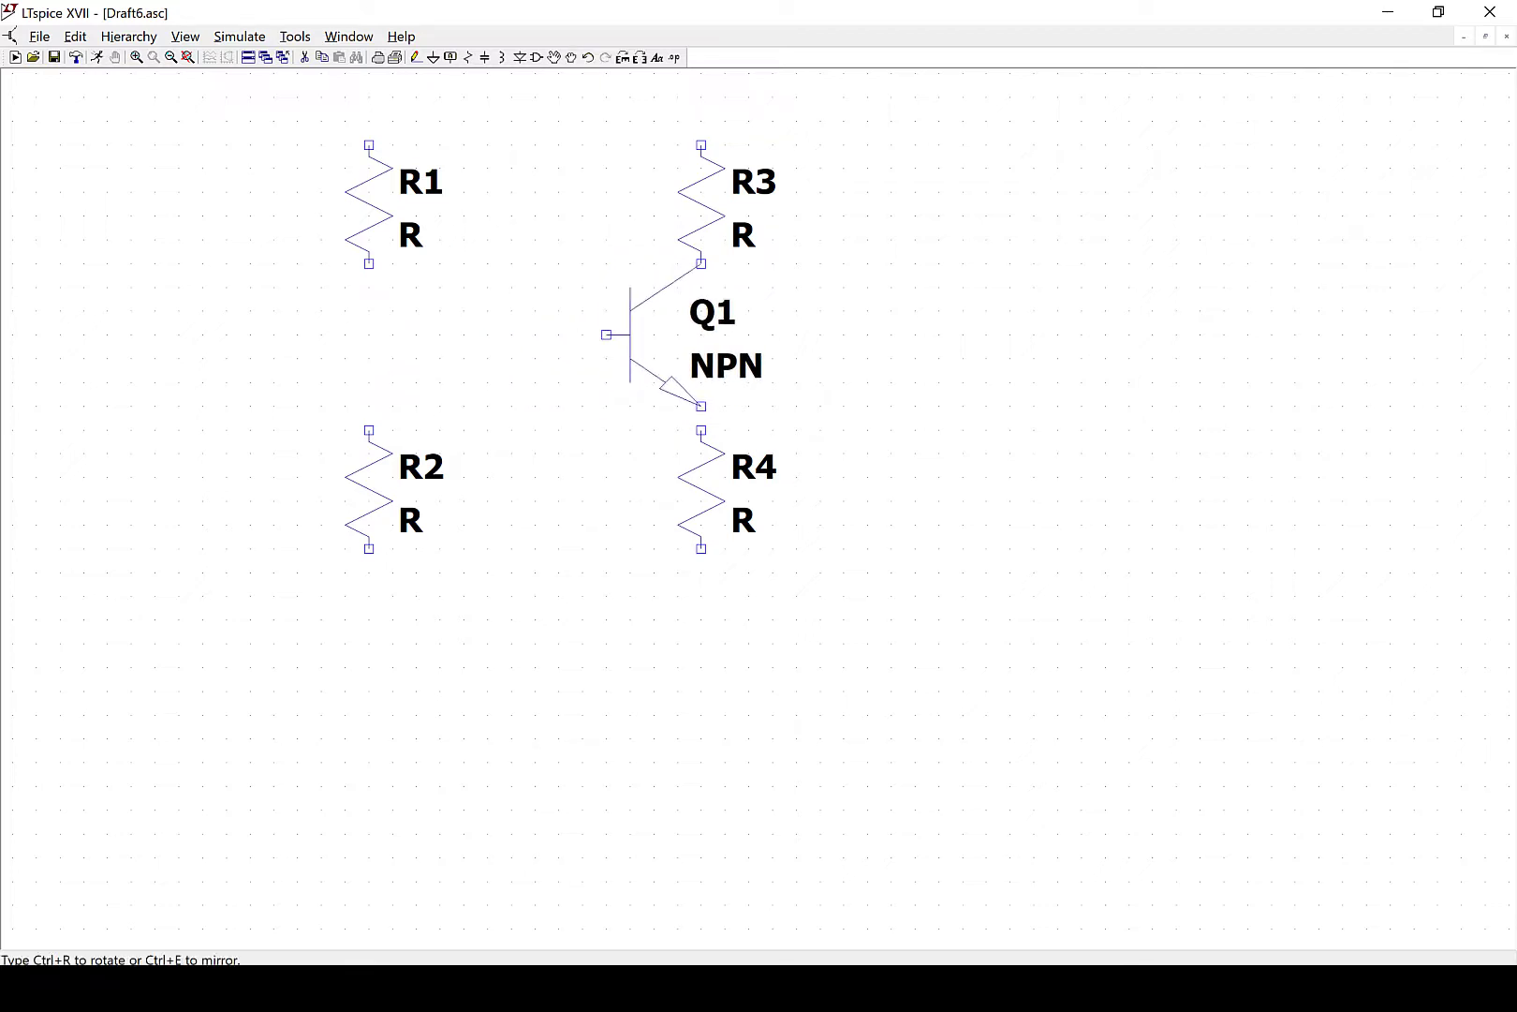
{"action": "left_click", "coordinate": [671, 339]}
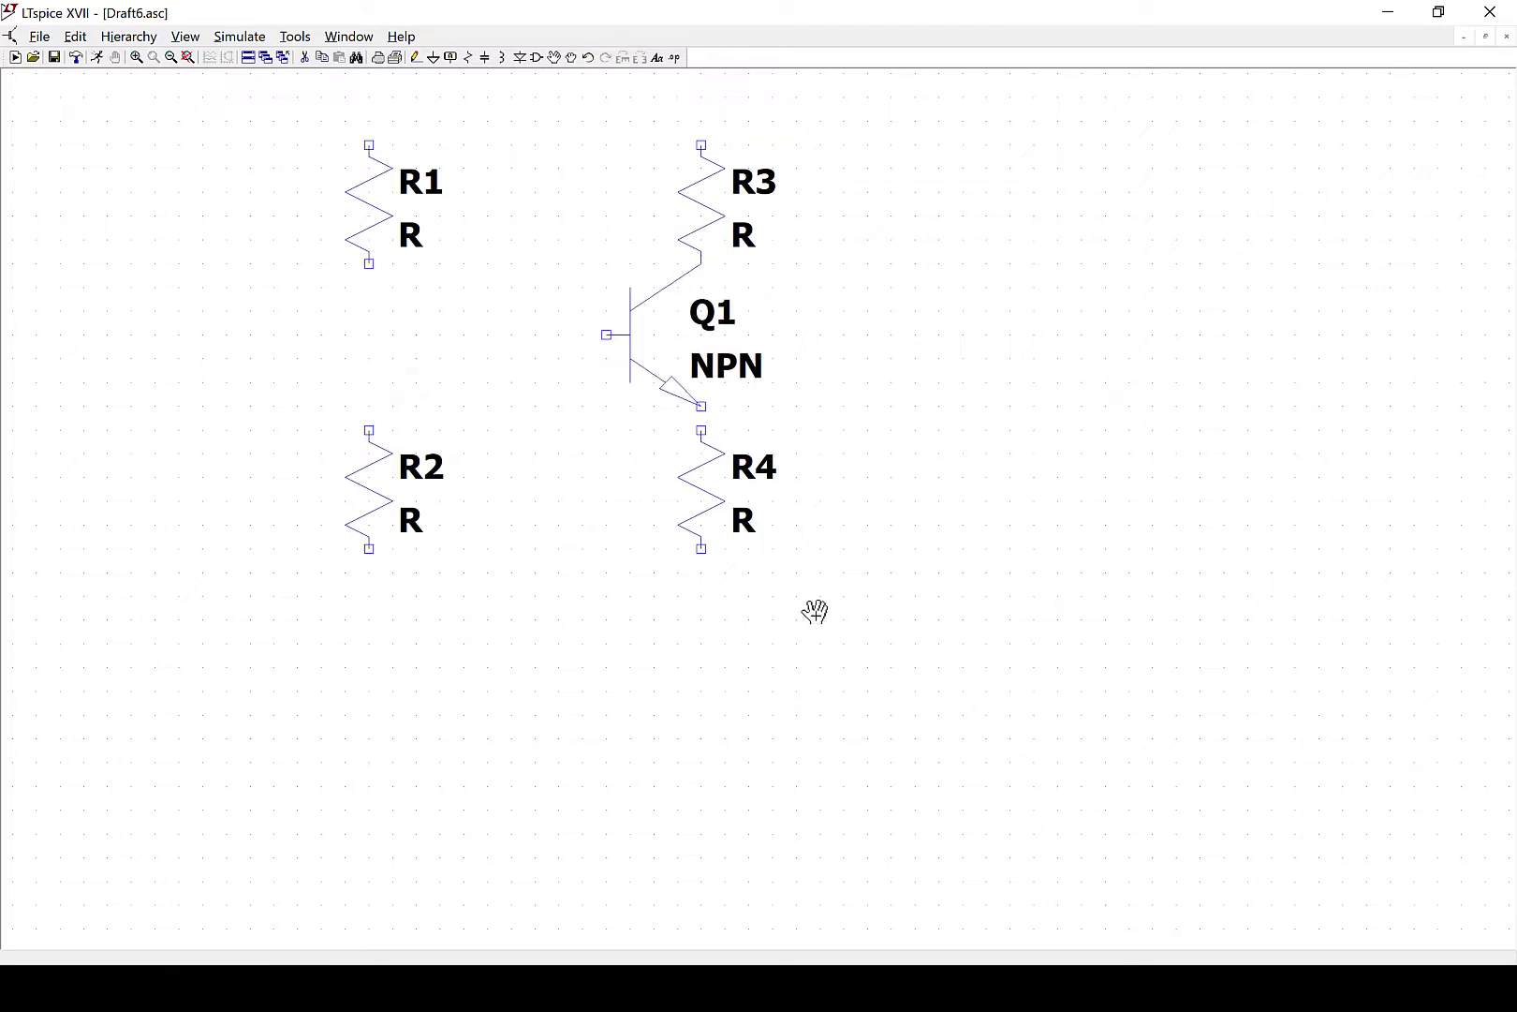
Move R4 up onto Q1's emitter and raise R2 to the same level as R4
{"action": "left_click_drag", "start_coordinate": [816, 616], "coordinate": [660, 416]}
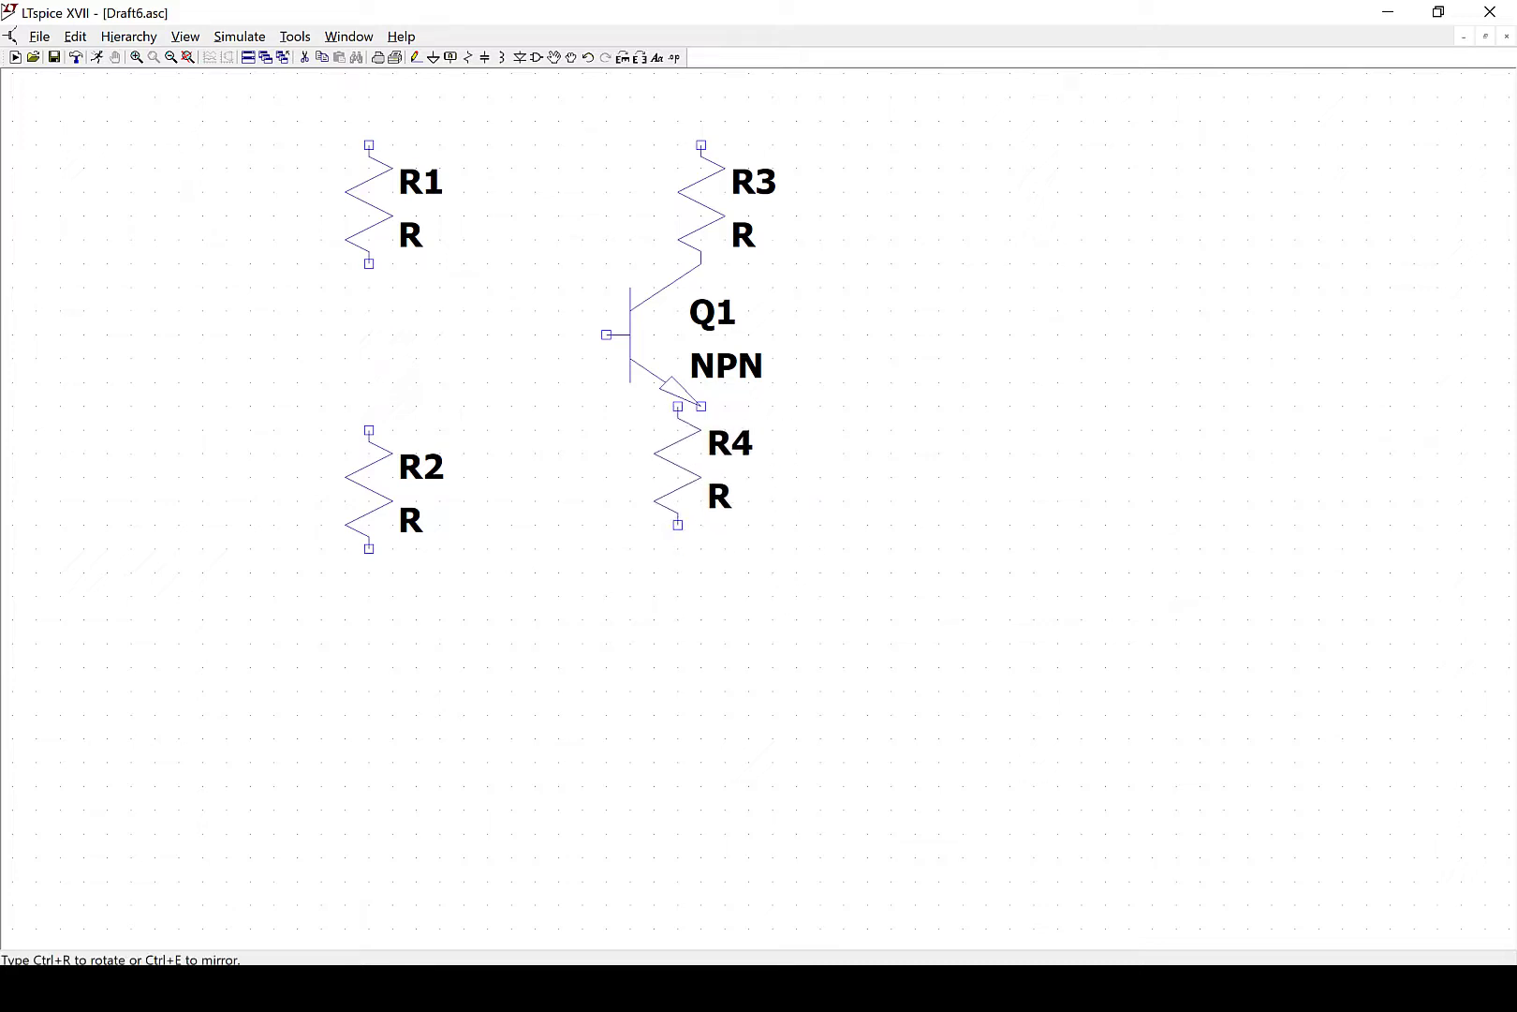
{"action": "left_click", "coordinate": [661, 394]}
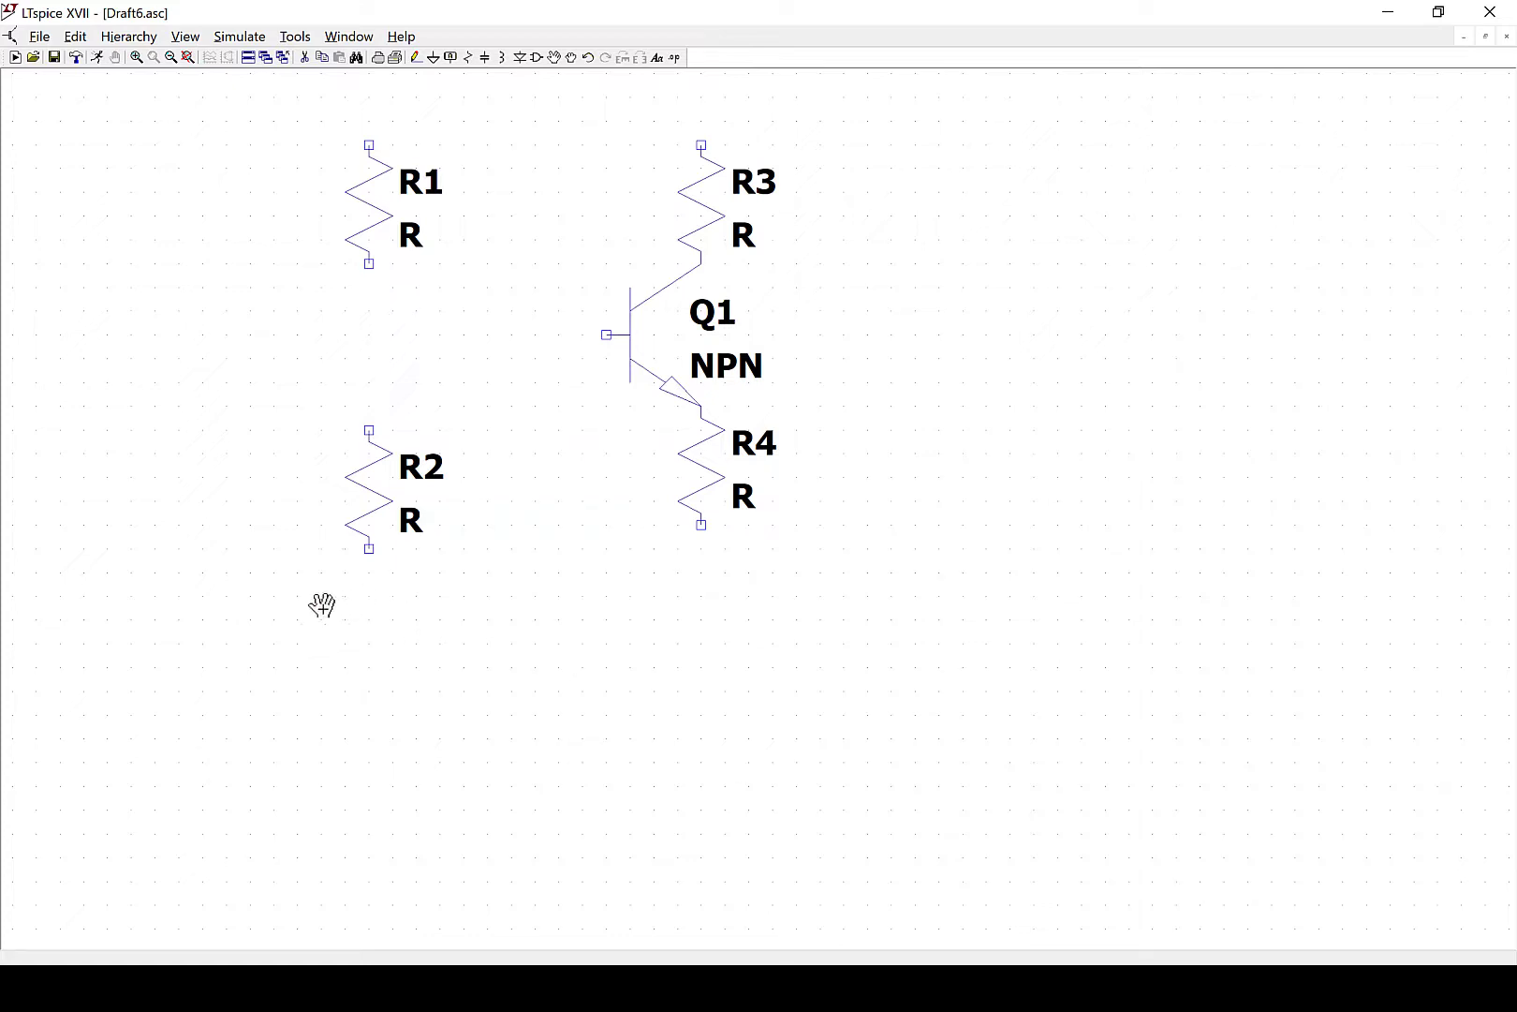
{"action": "left_click_drag", "start_coordinate": [301, 608], "coordinate": [467, 400]}
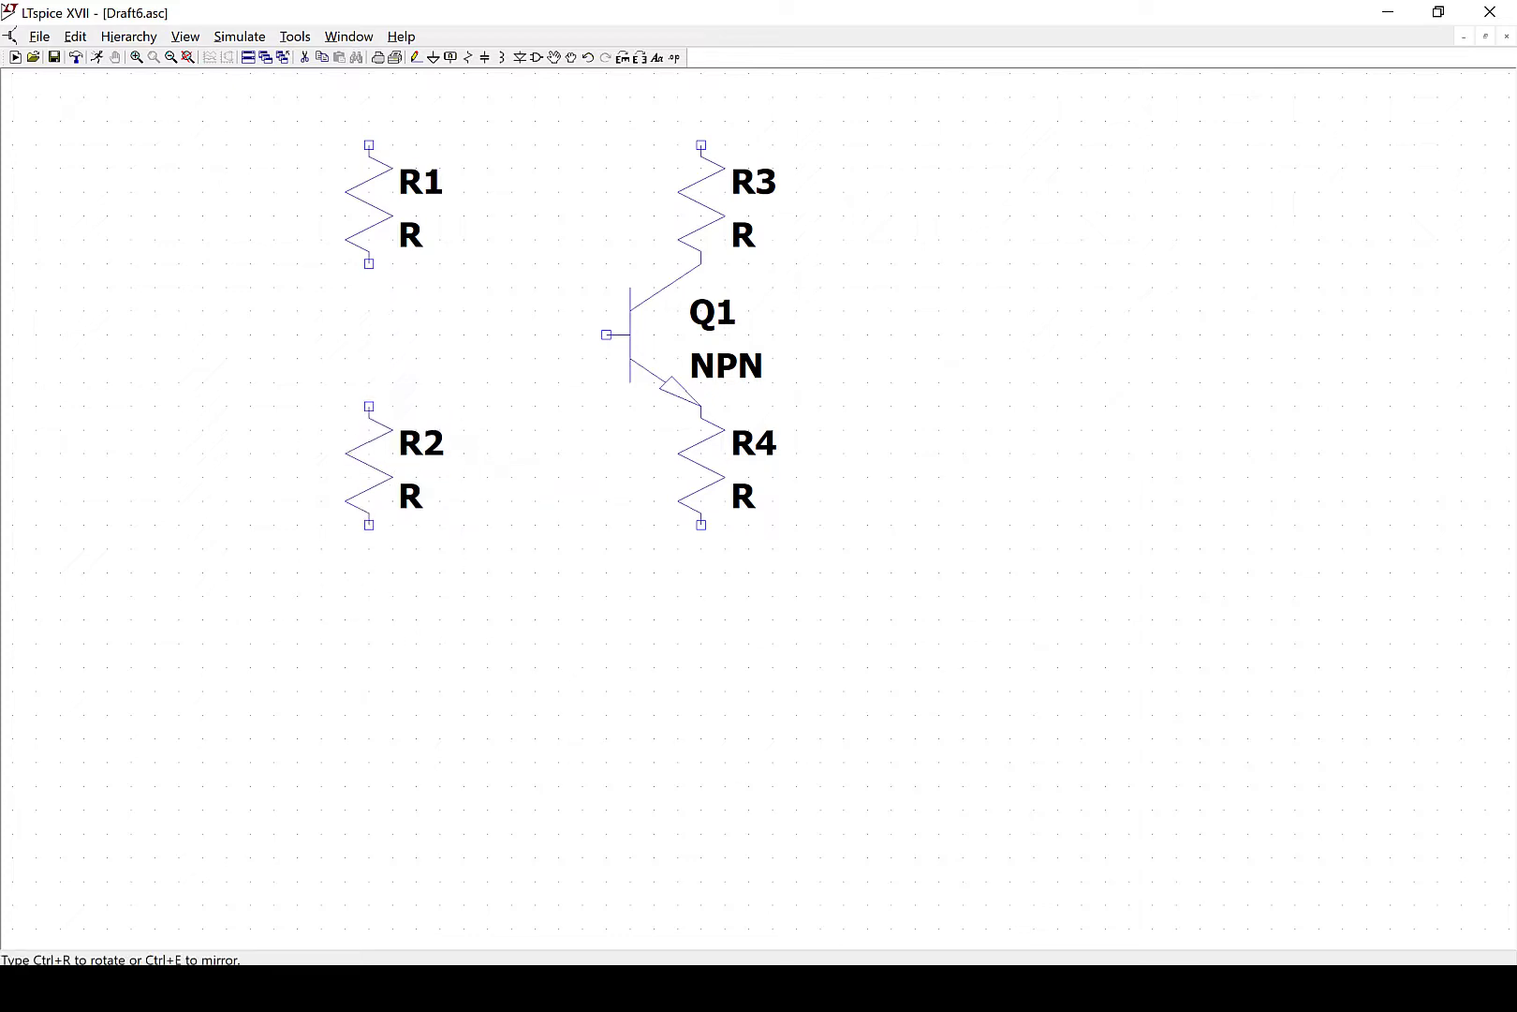
{"action": "left_click", "coordinate": [381, 479]}
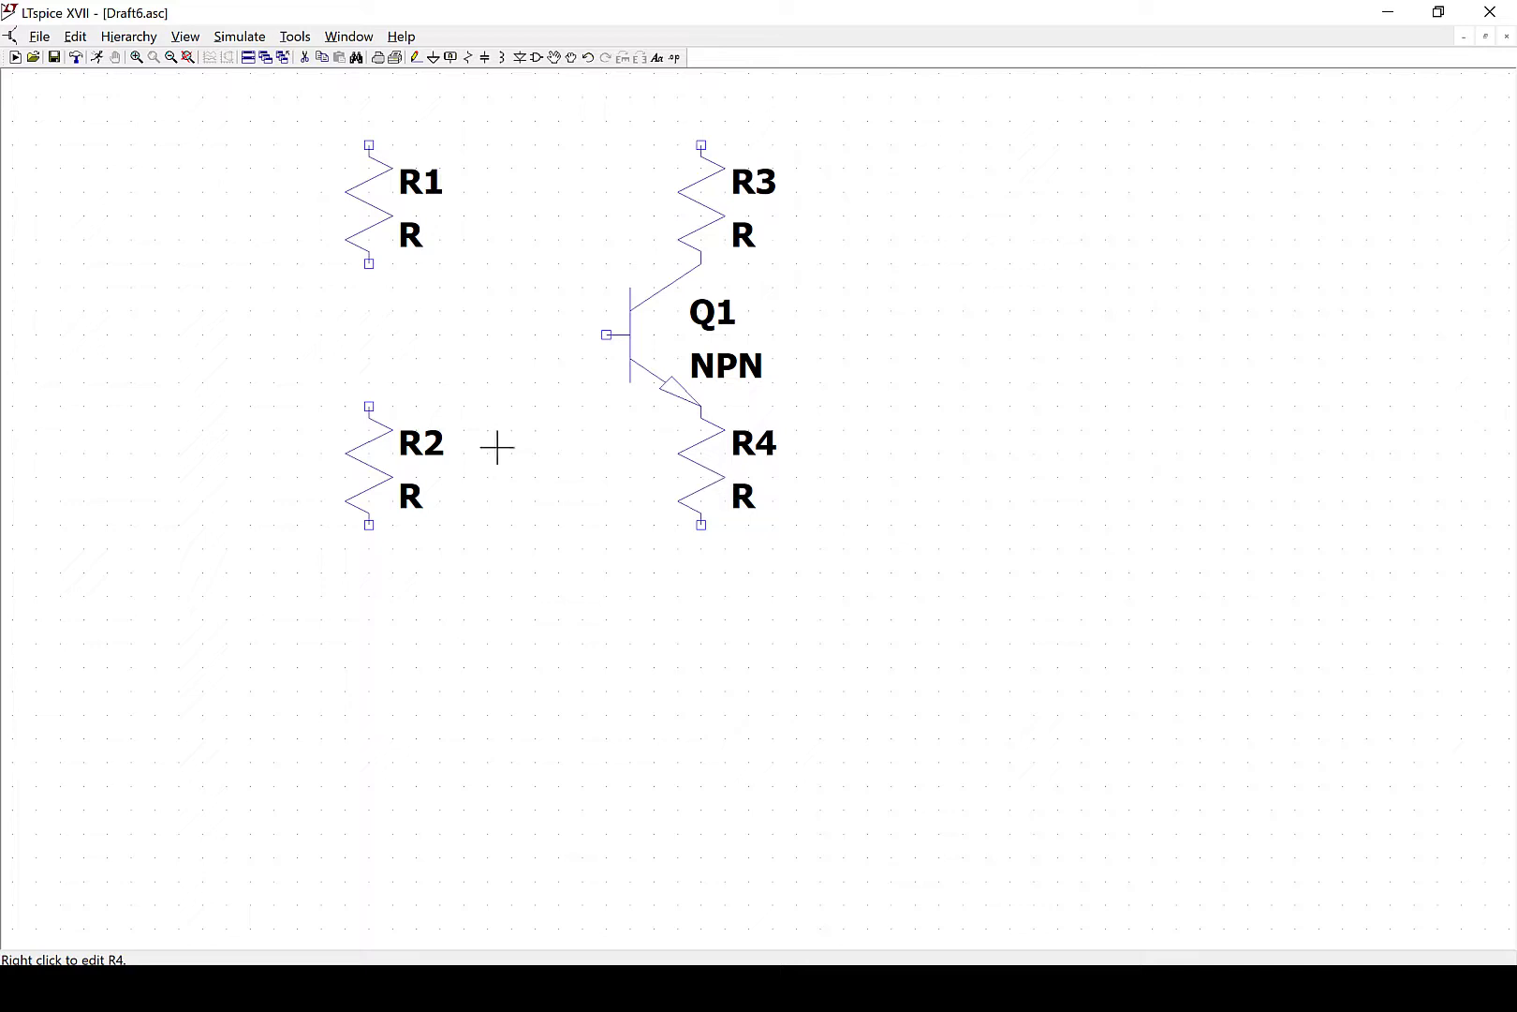
Wire R1's upper terminal to R3's upper terminal, and R1's lower terminal down to R2's upper terminal
{"action": "left_click", "coordinate": [418, 58]}
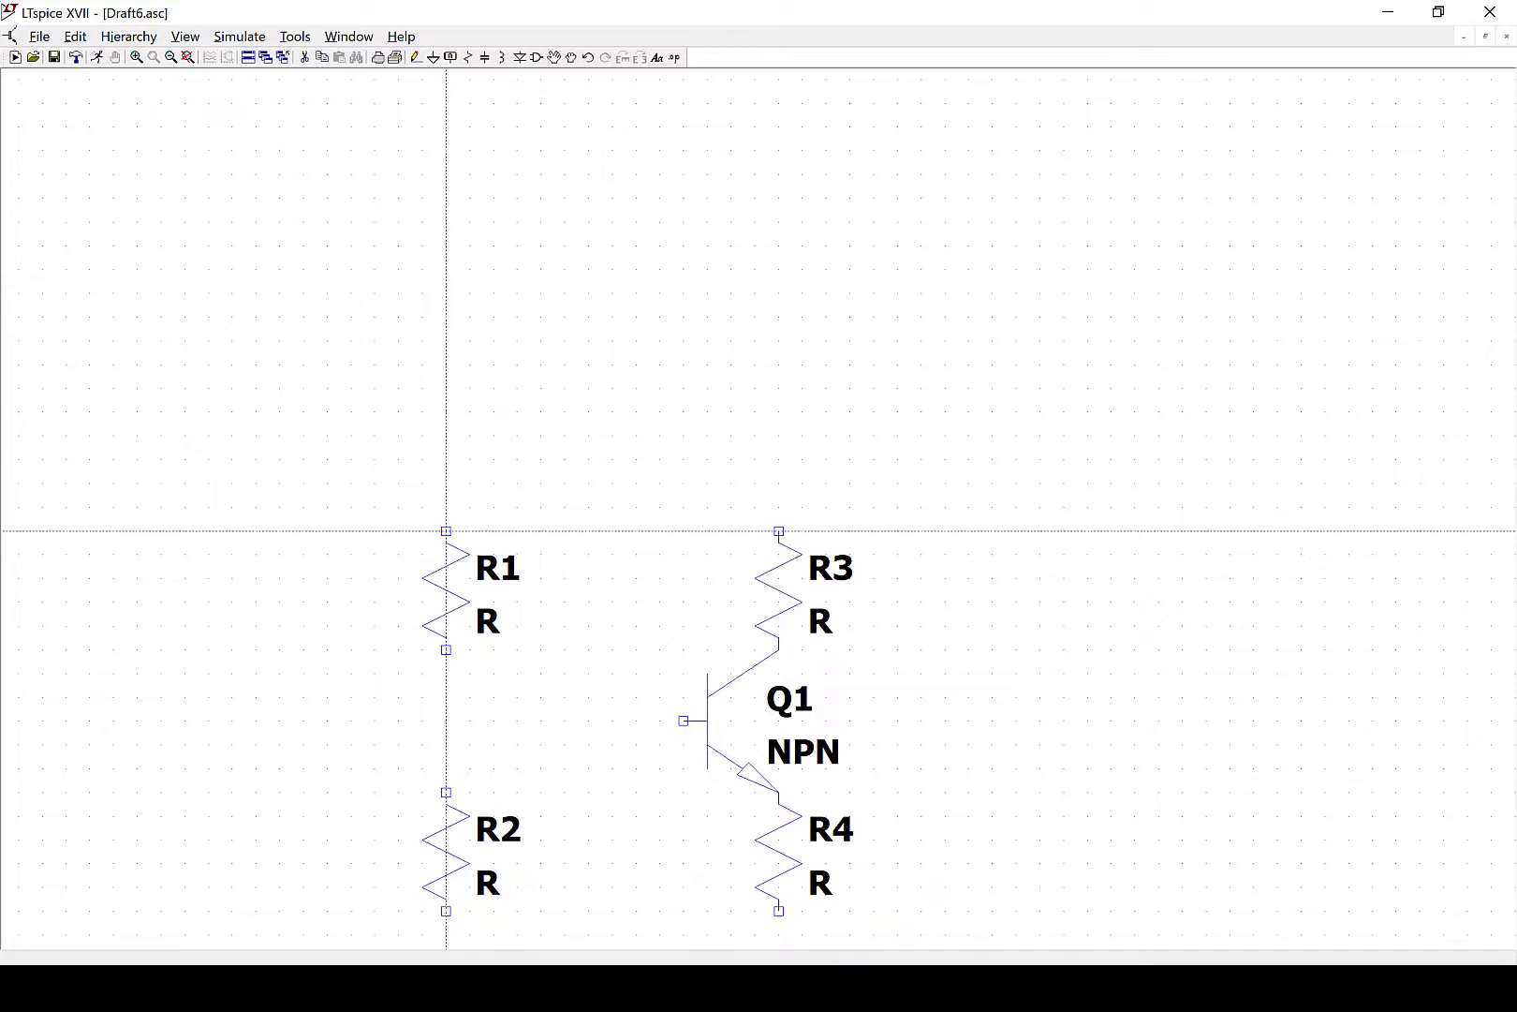
{"action": "left_click", "coordinate": [446, 531]}
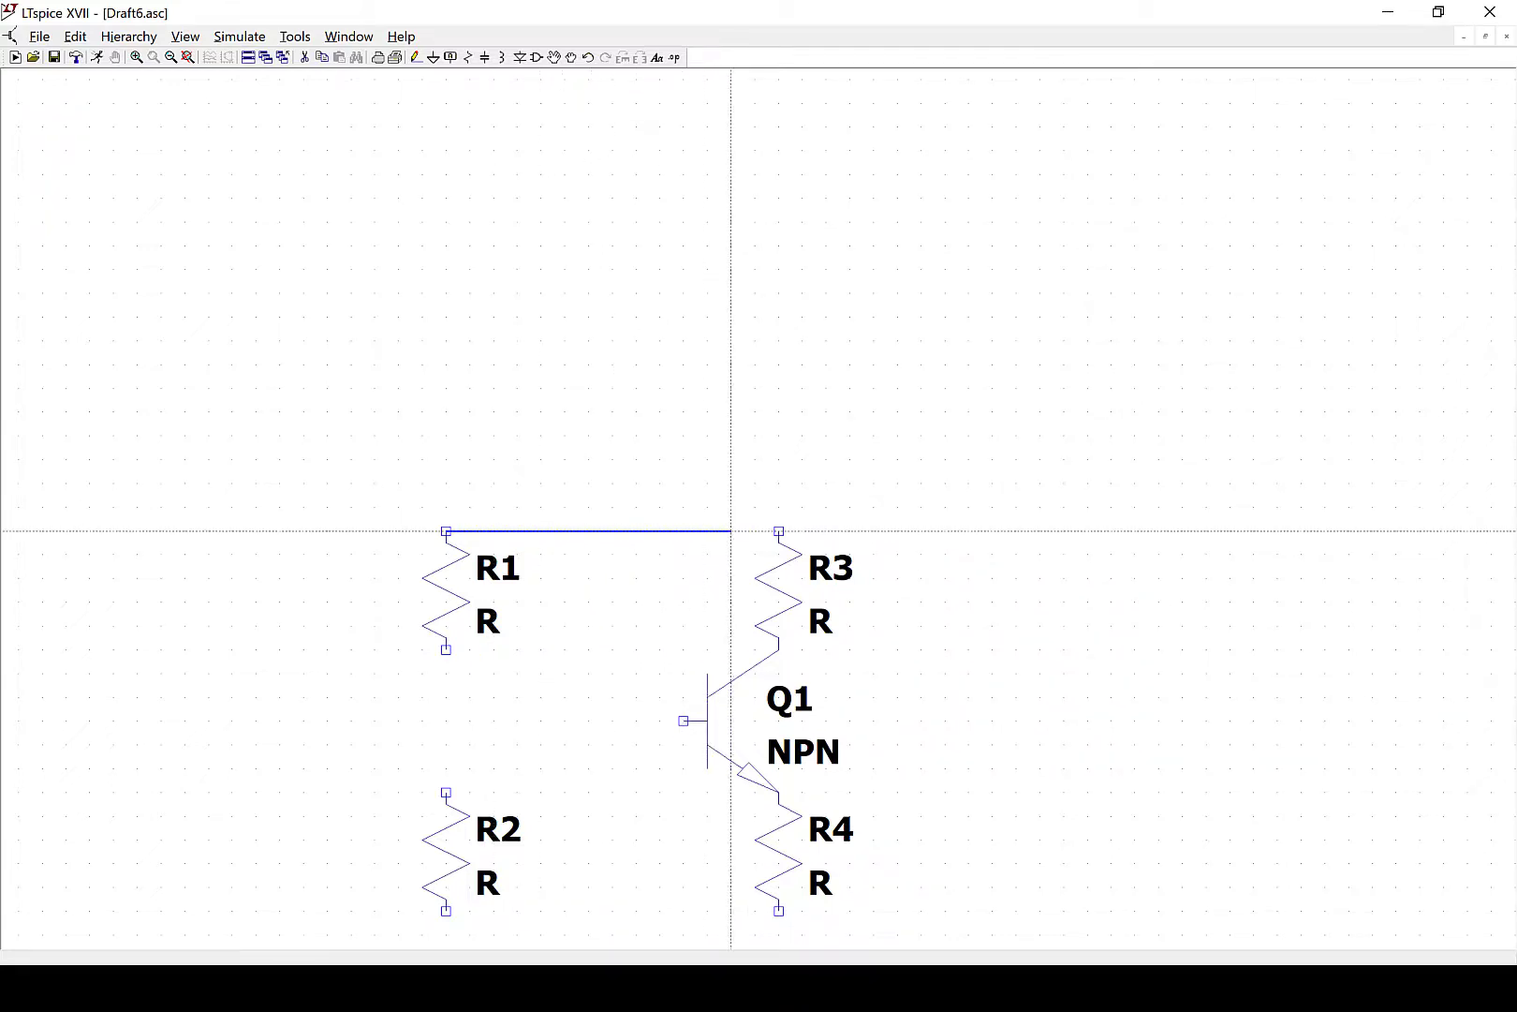
{"action": "left_click", "coordinate": [779, 531]}
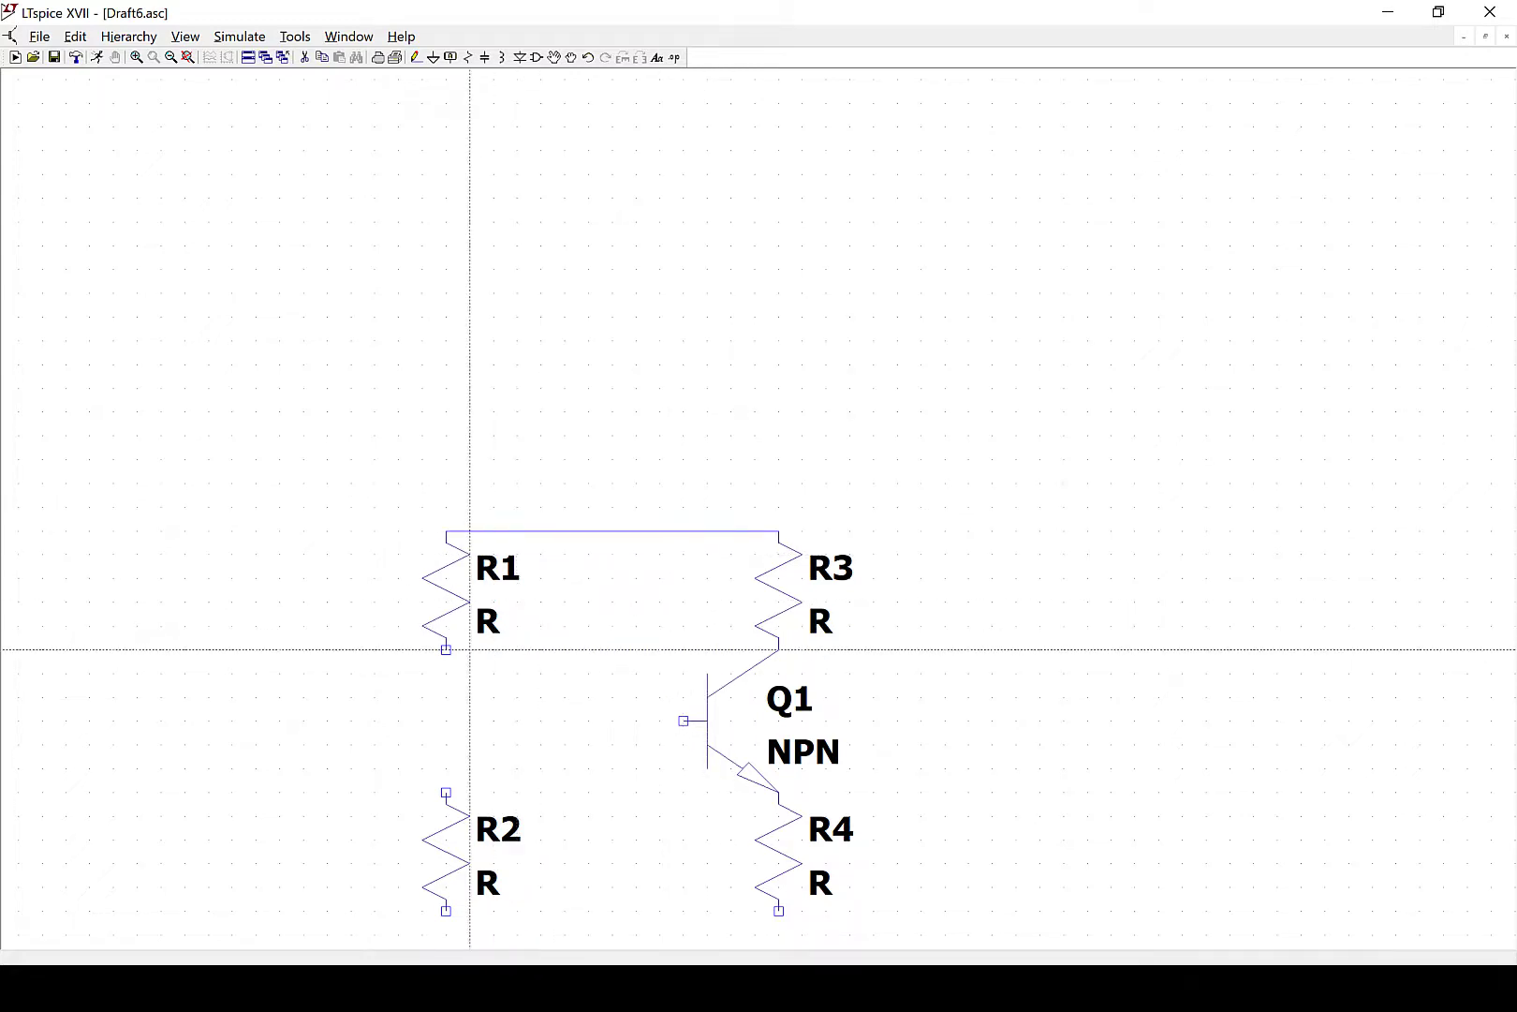
{"action": "left_click", "coordinate": [446, 649]}
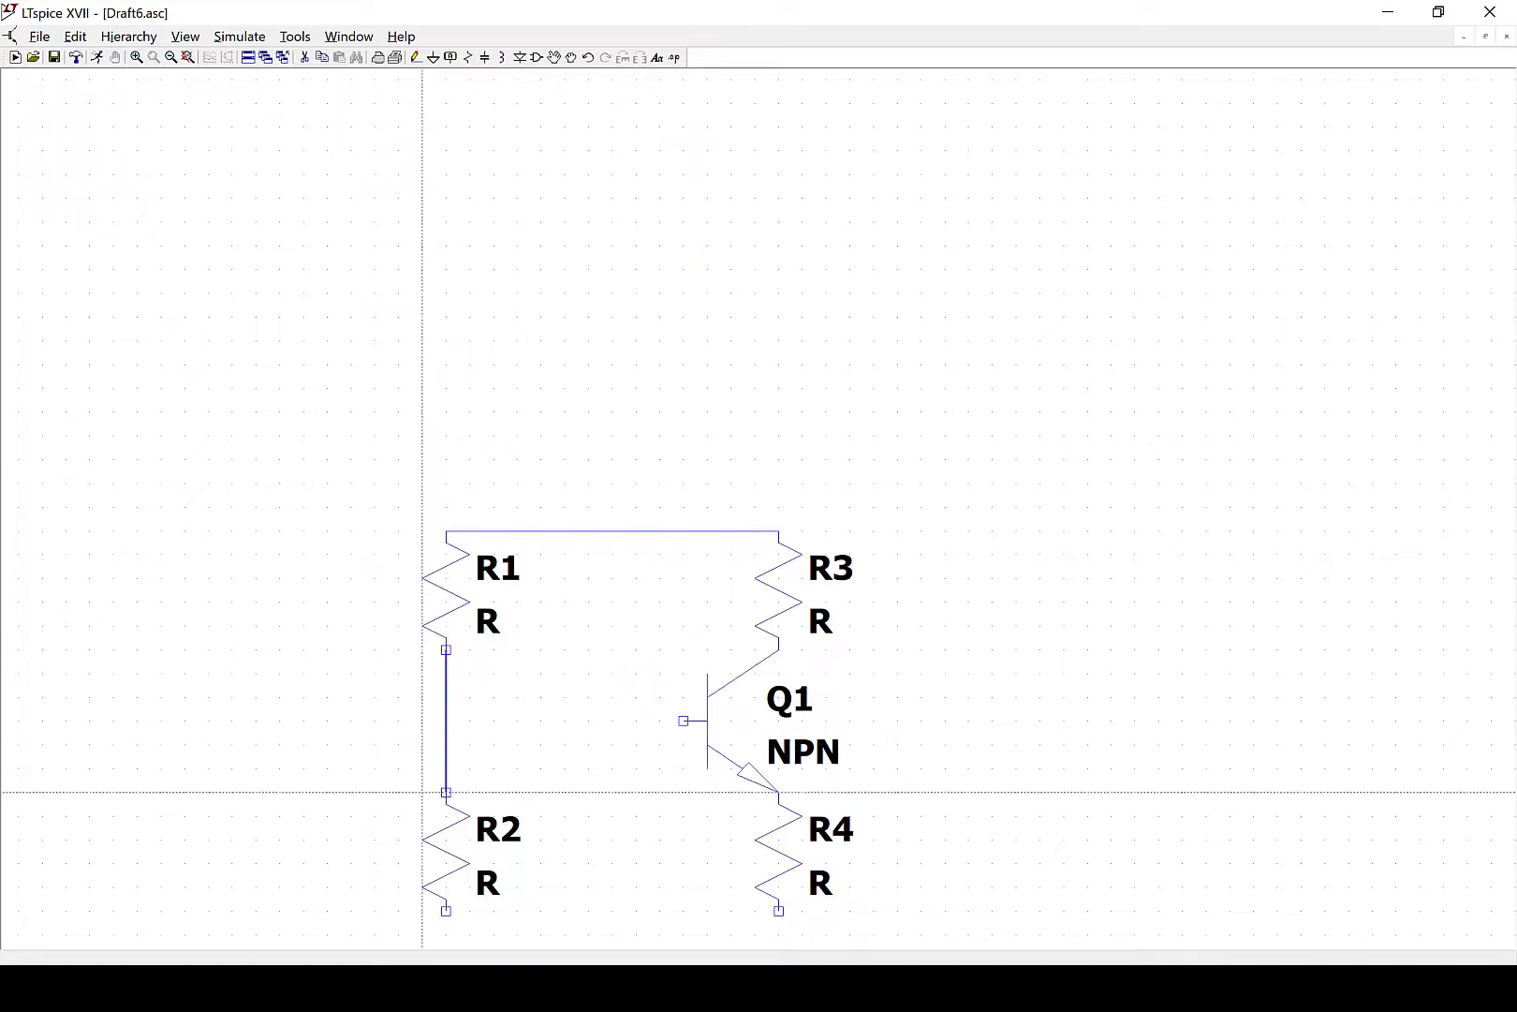
{"action": "left_click", "coordinate": [446, 793]}
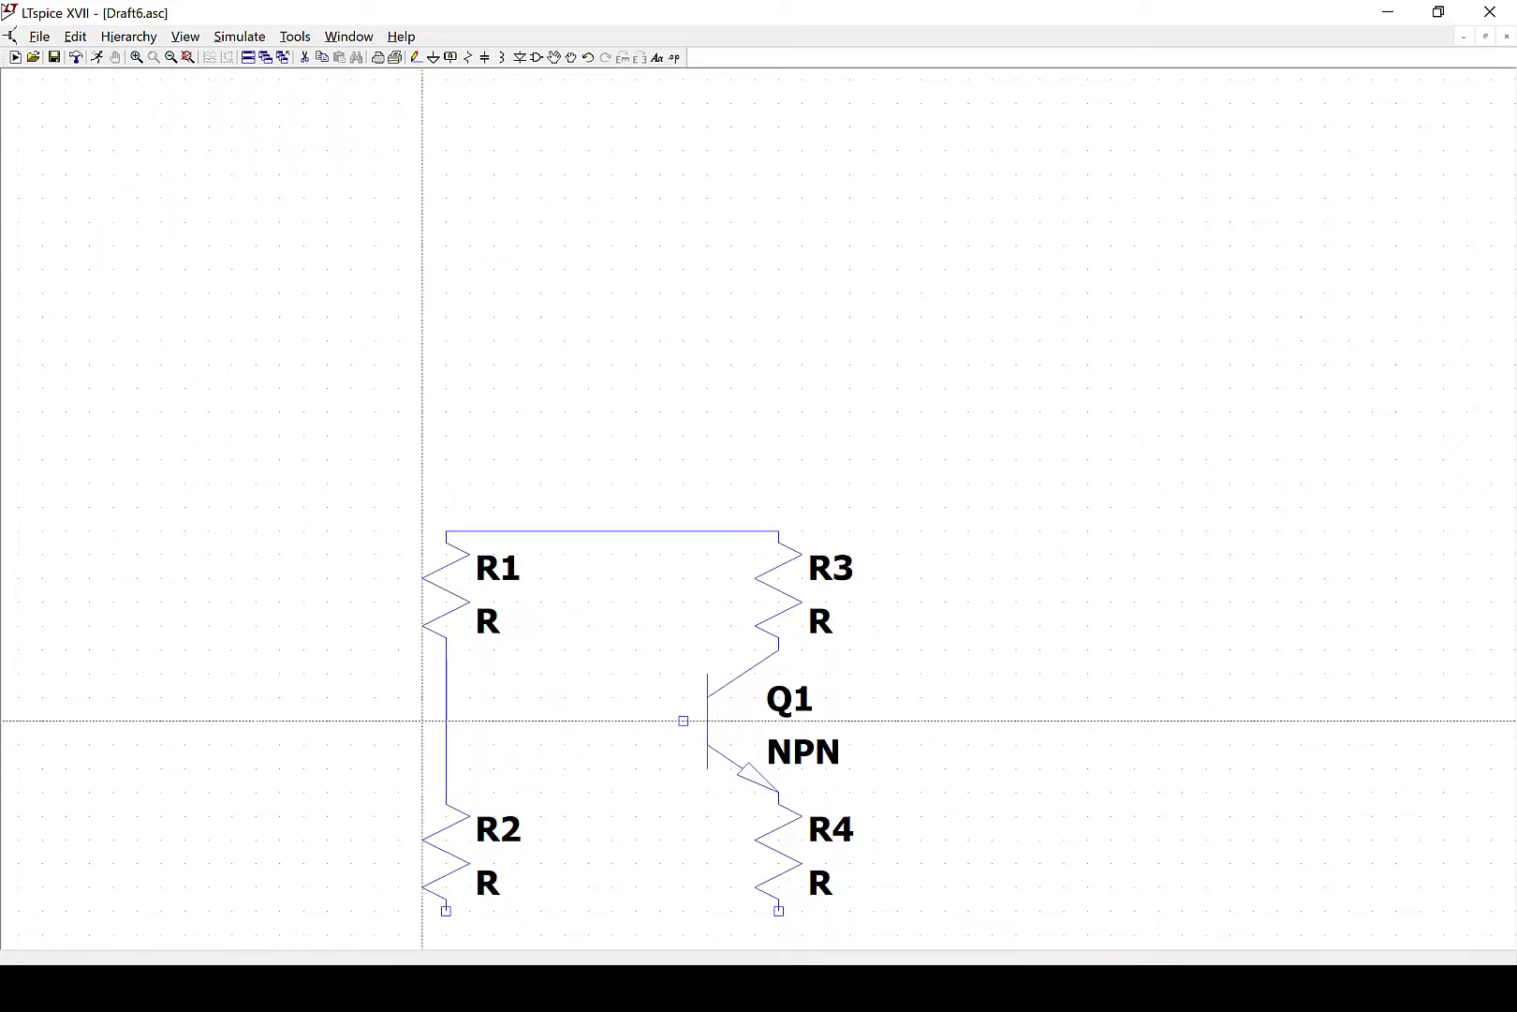
Wire the R1–R2 connection to Q1's base and join the lower terminals of R2 and R4
{"action": "left_click", "coordinate": [446, 720]}
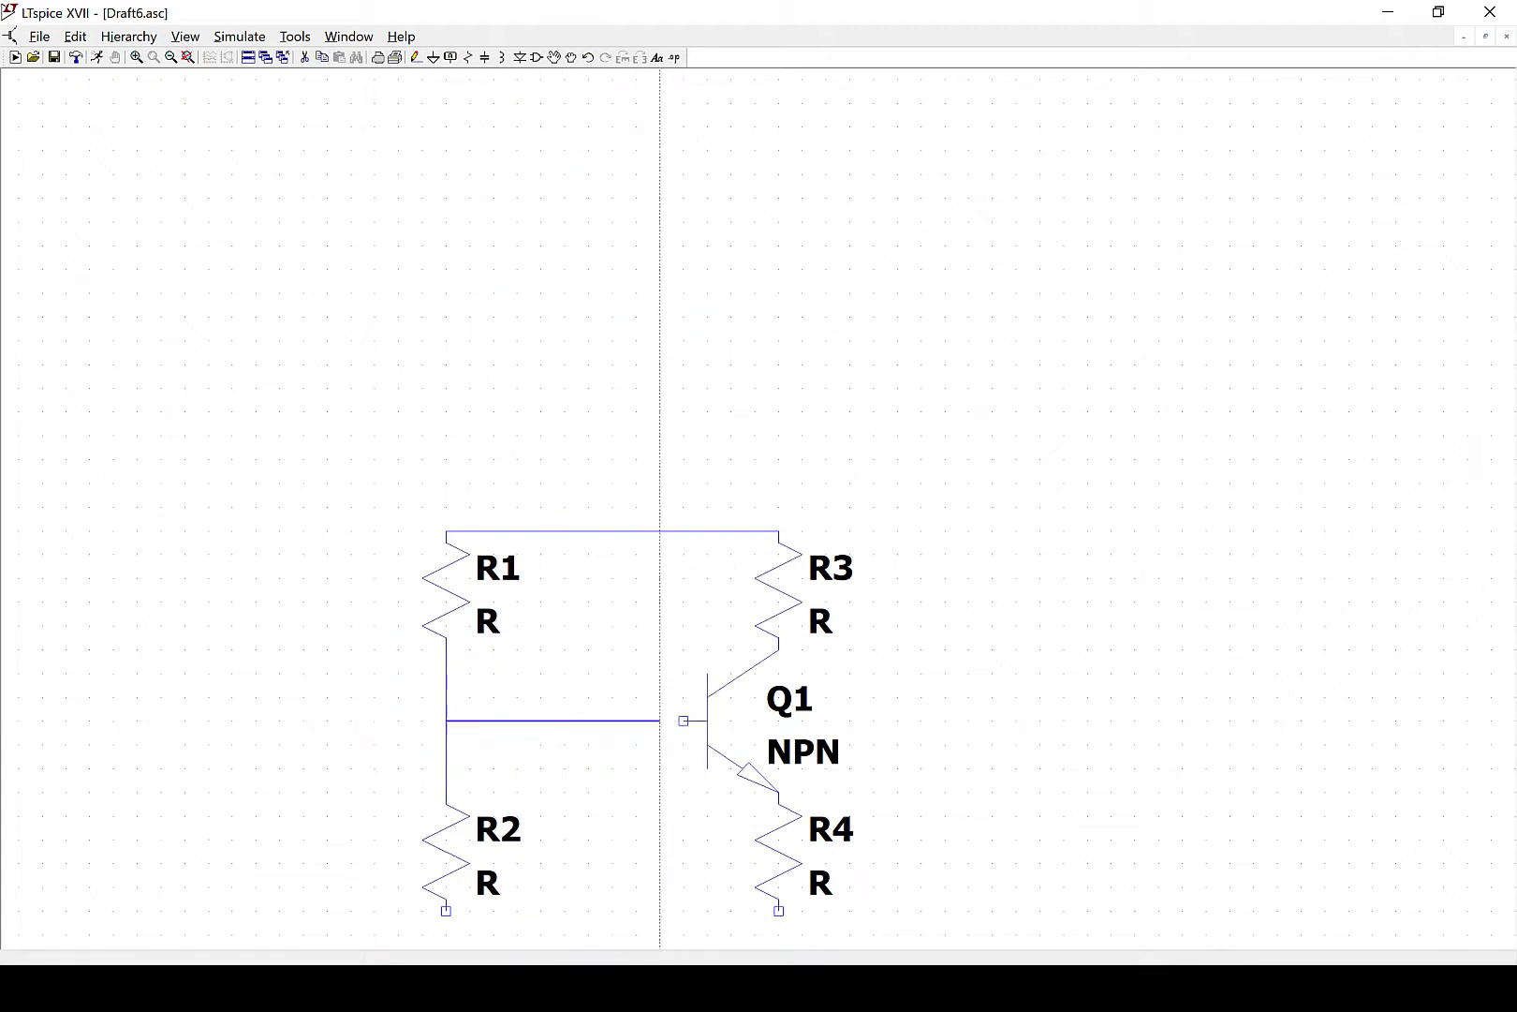
{"action": "left_click", "coordinate": [683, 721]}
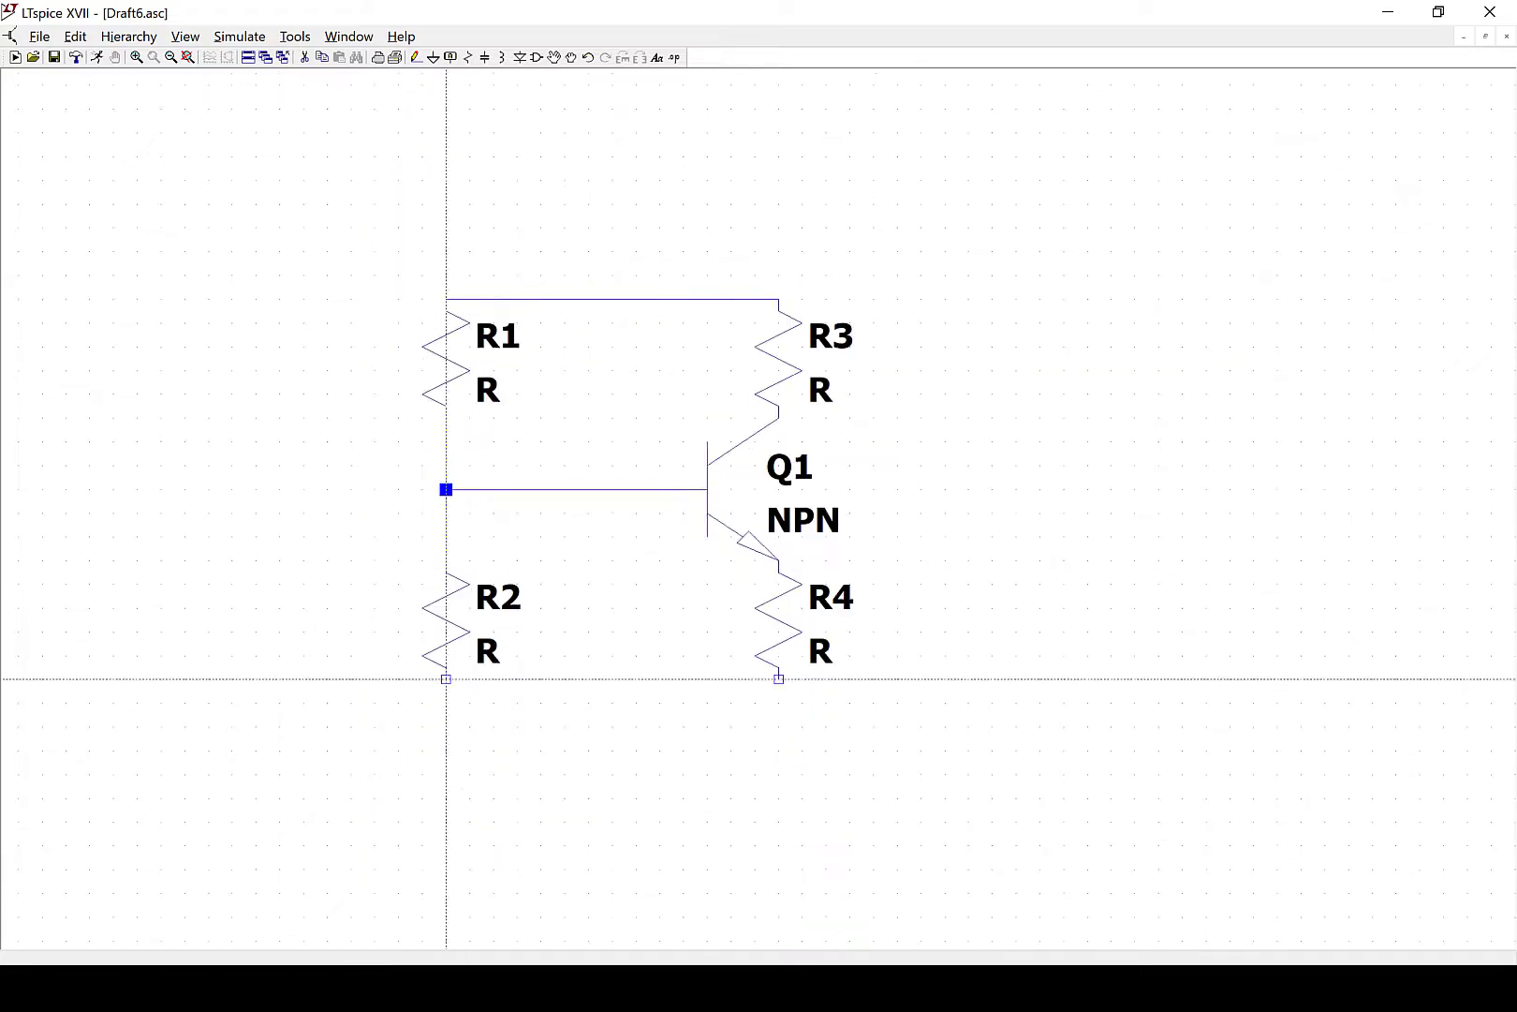
{"action": "left_click", "coordinate": [446, 678]}
{"action": "left_click", "coordinate": [779, 678]}
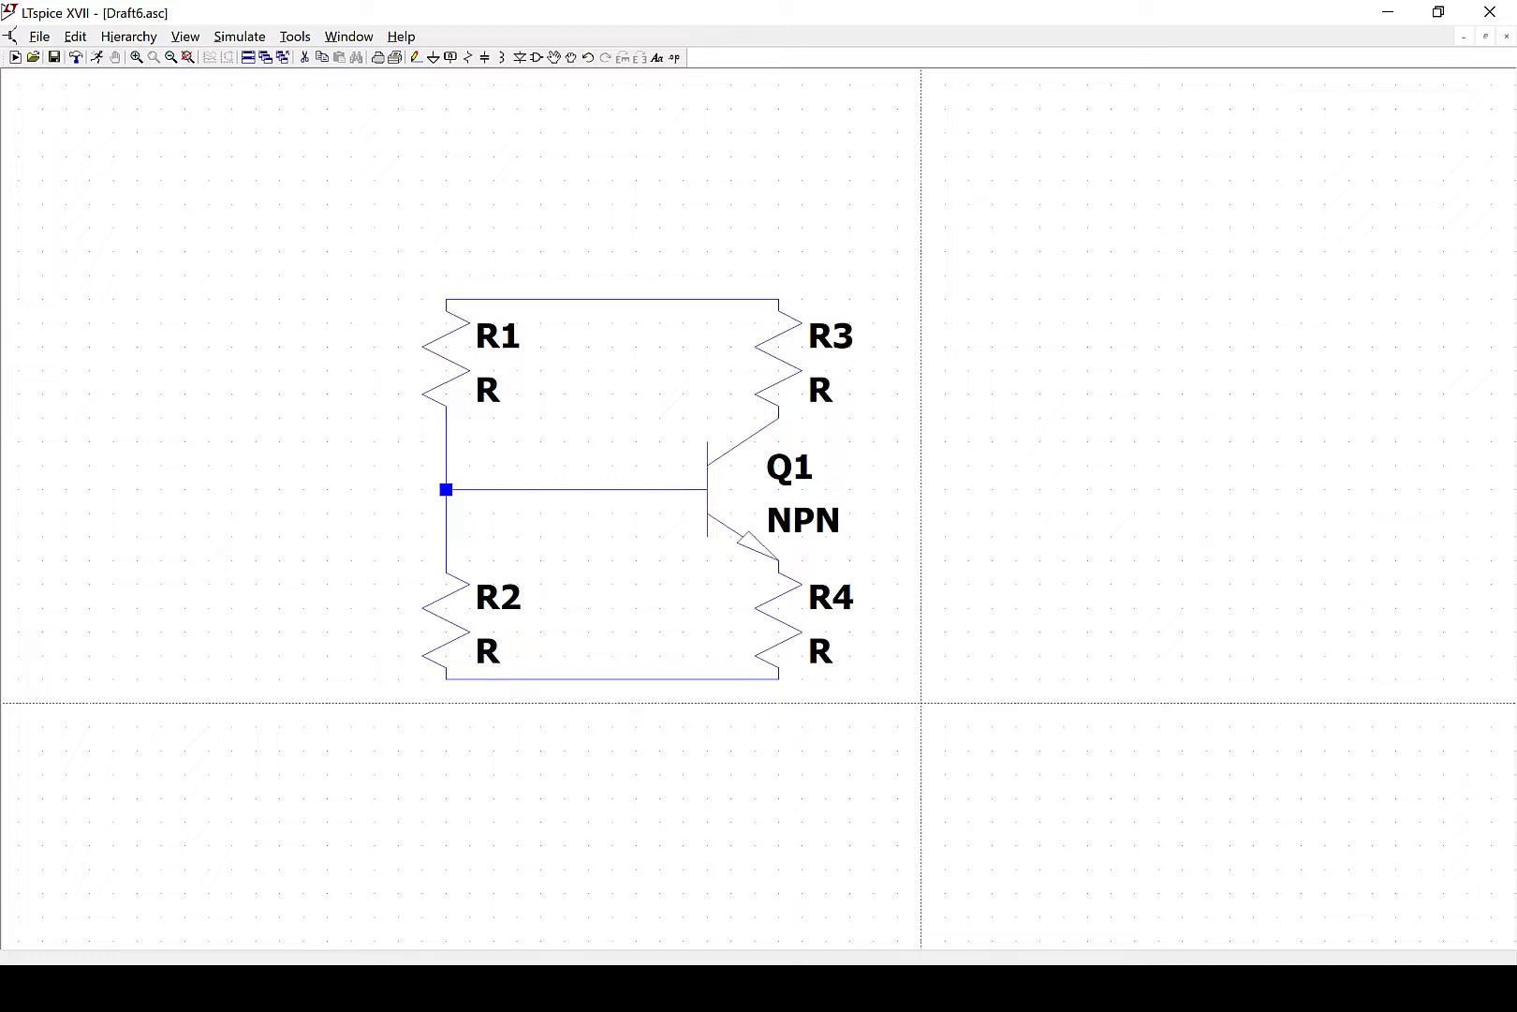
{"action": "key", "text": "Escape"}
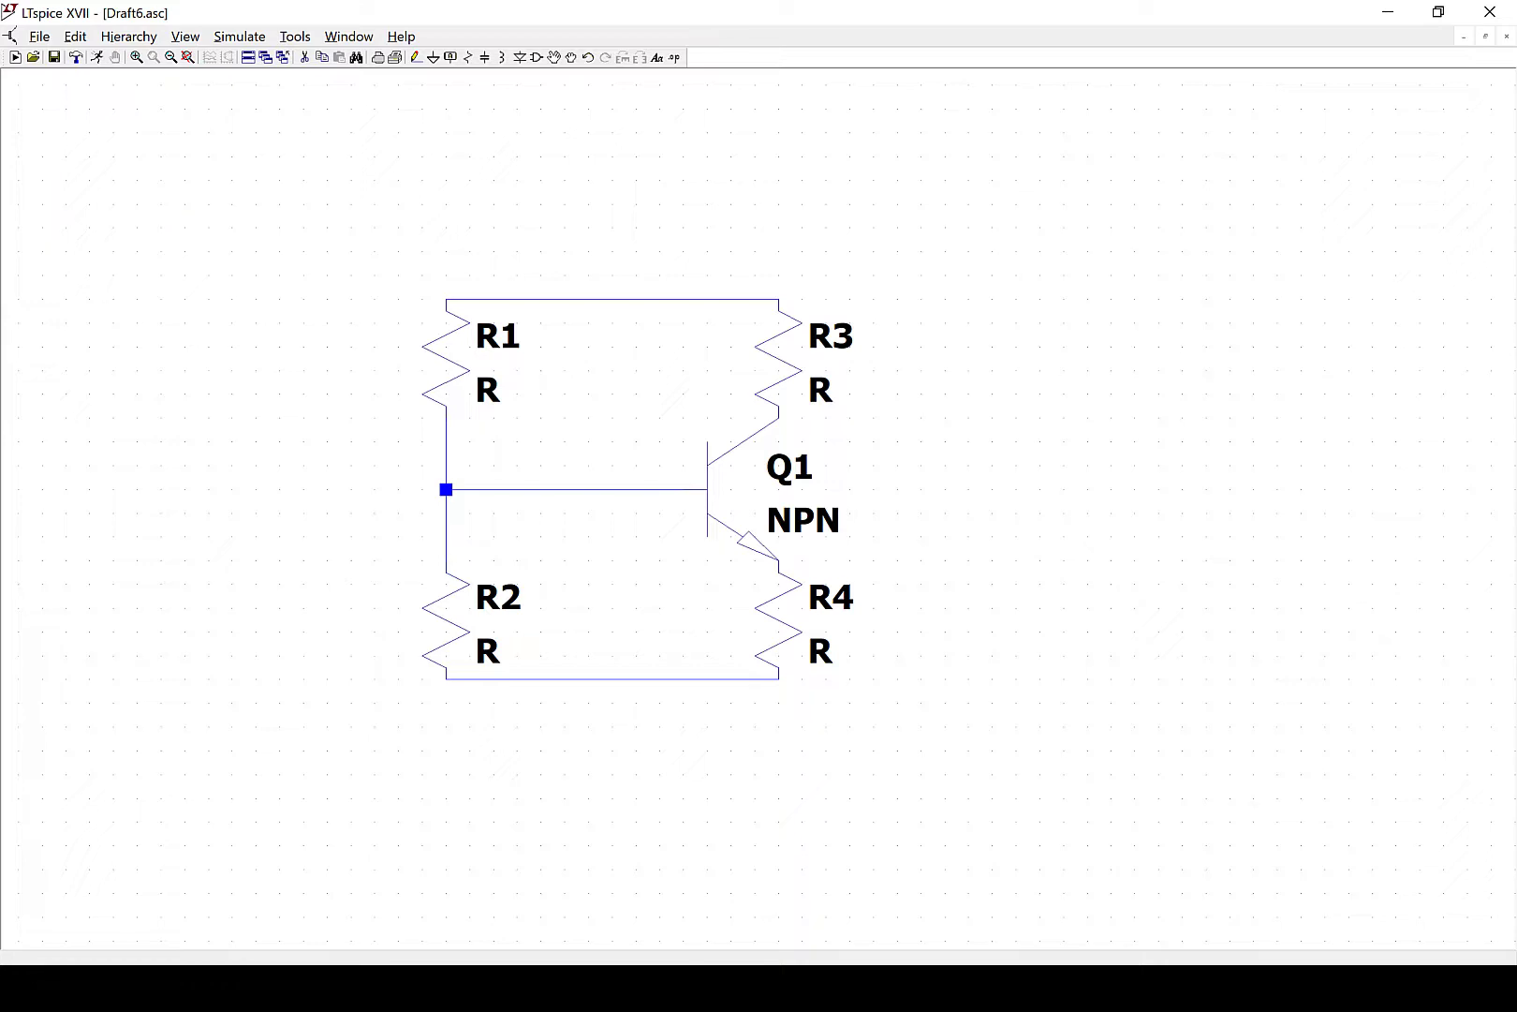
Examine the vertical text and font size options for R1's reference designator, keeping the name R1
{"action": "right_click", "coordinate": [501, 333]}
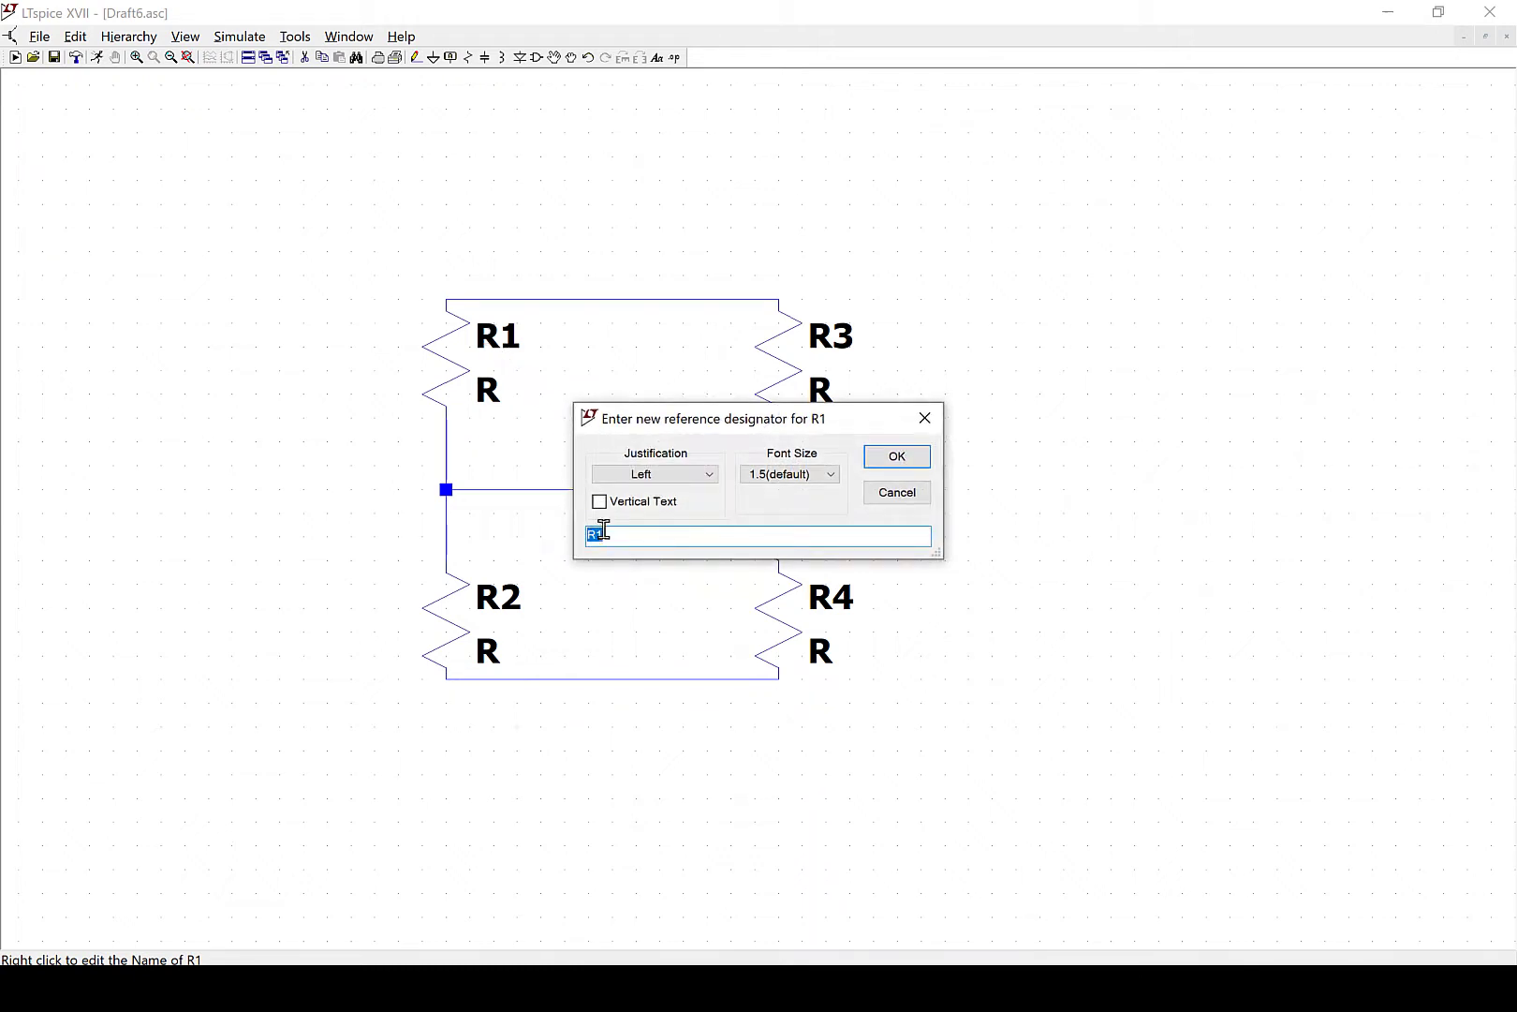
{"action": "left_click_drag", "start_coordinate": [626, 535], "coordinate": [582, 535]}
{"action": "left_click", "coordinate": [599, 503]}
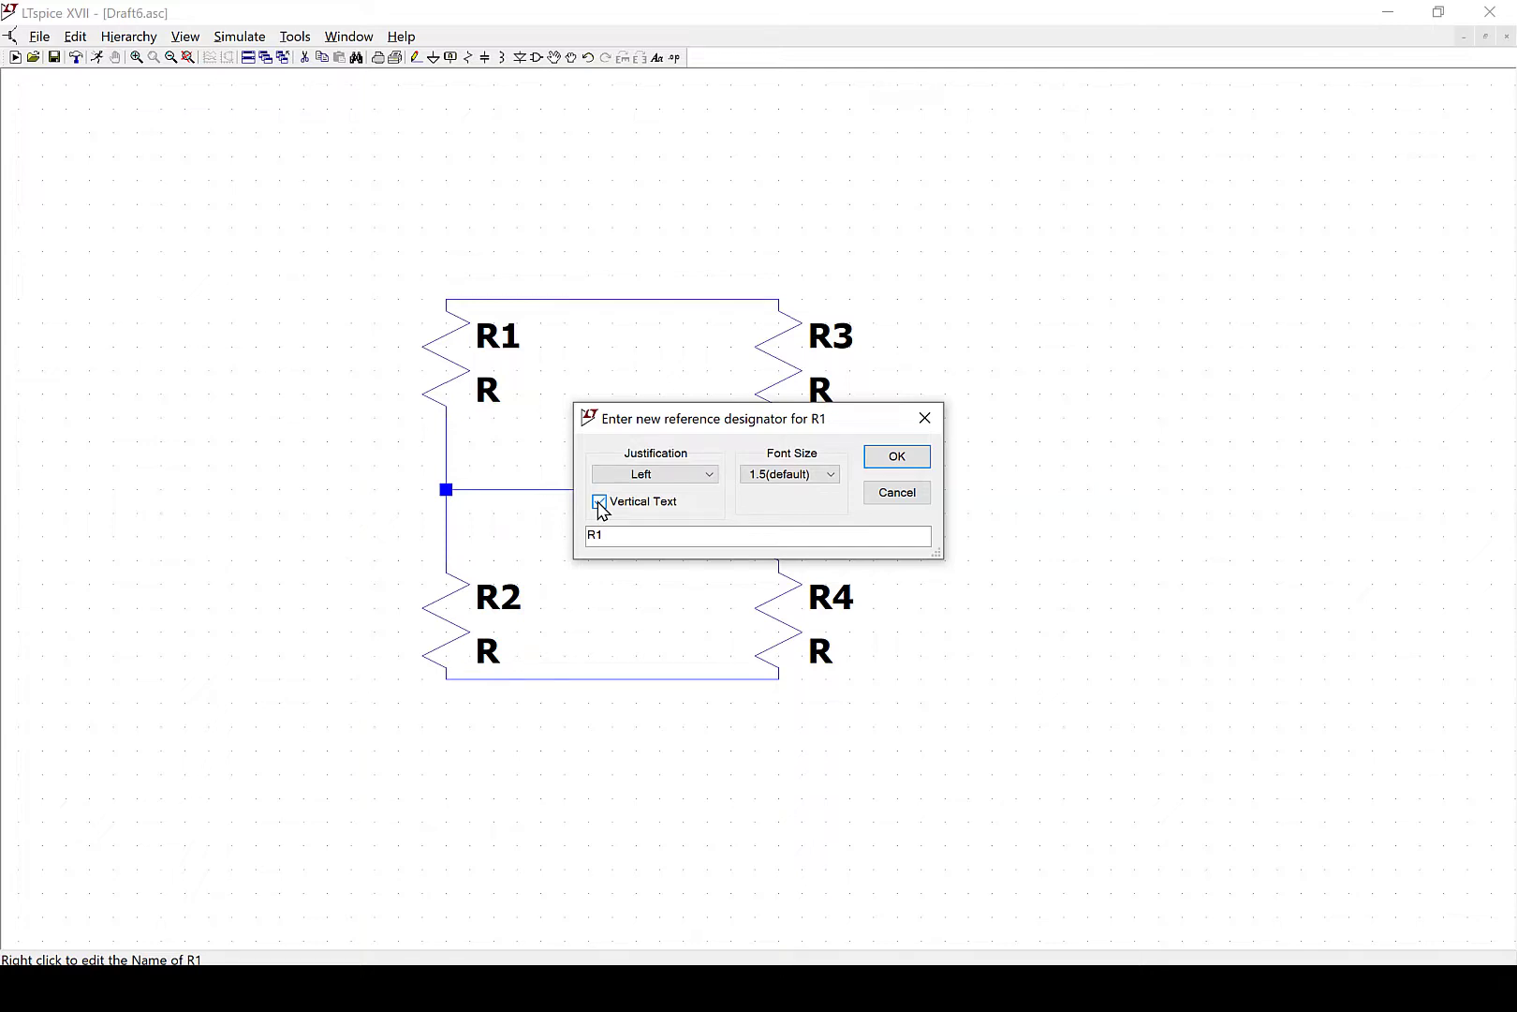
{"action": "left_click", "coordinate": [601, 506]}
{"action": "left_click", "coordinate": [773, 478]}
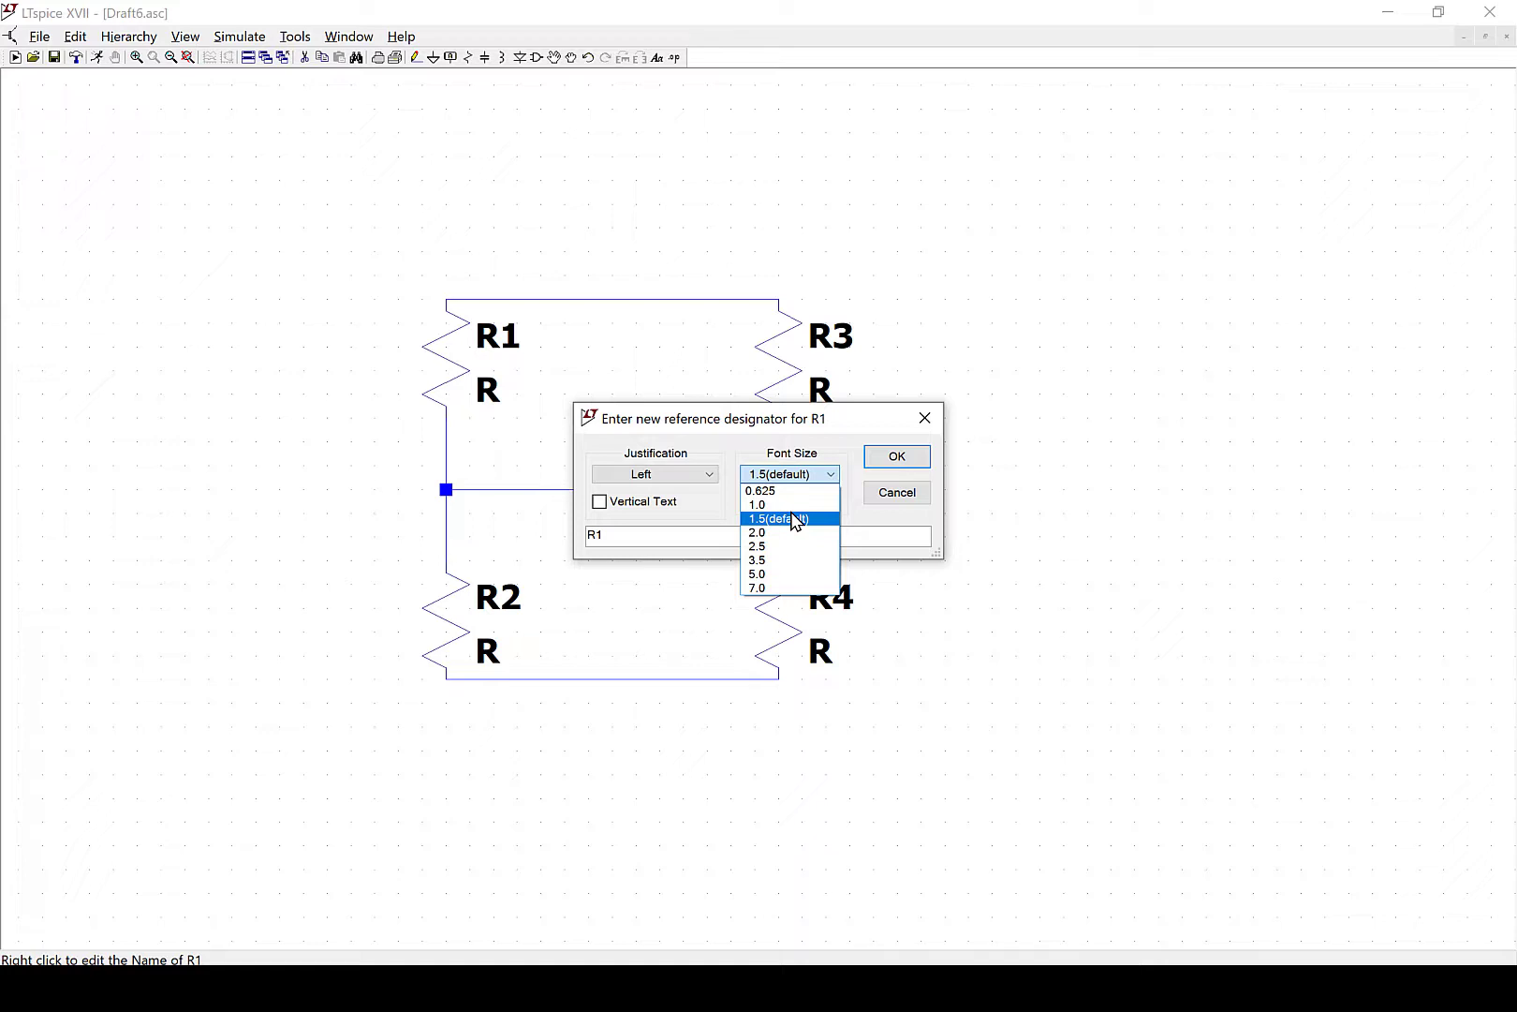
{"action": "left_click", "coordinate": [822, 450]}
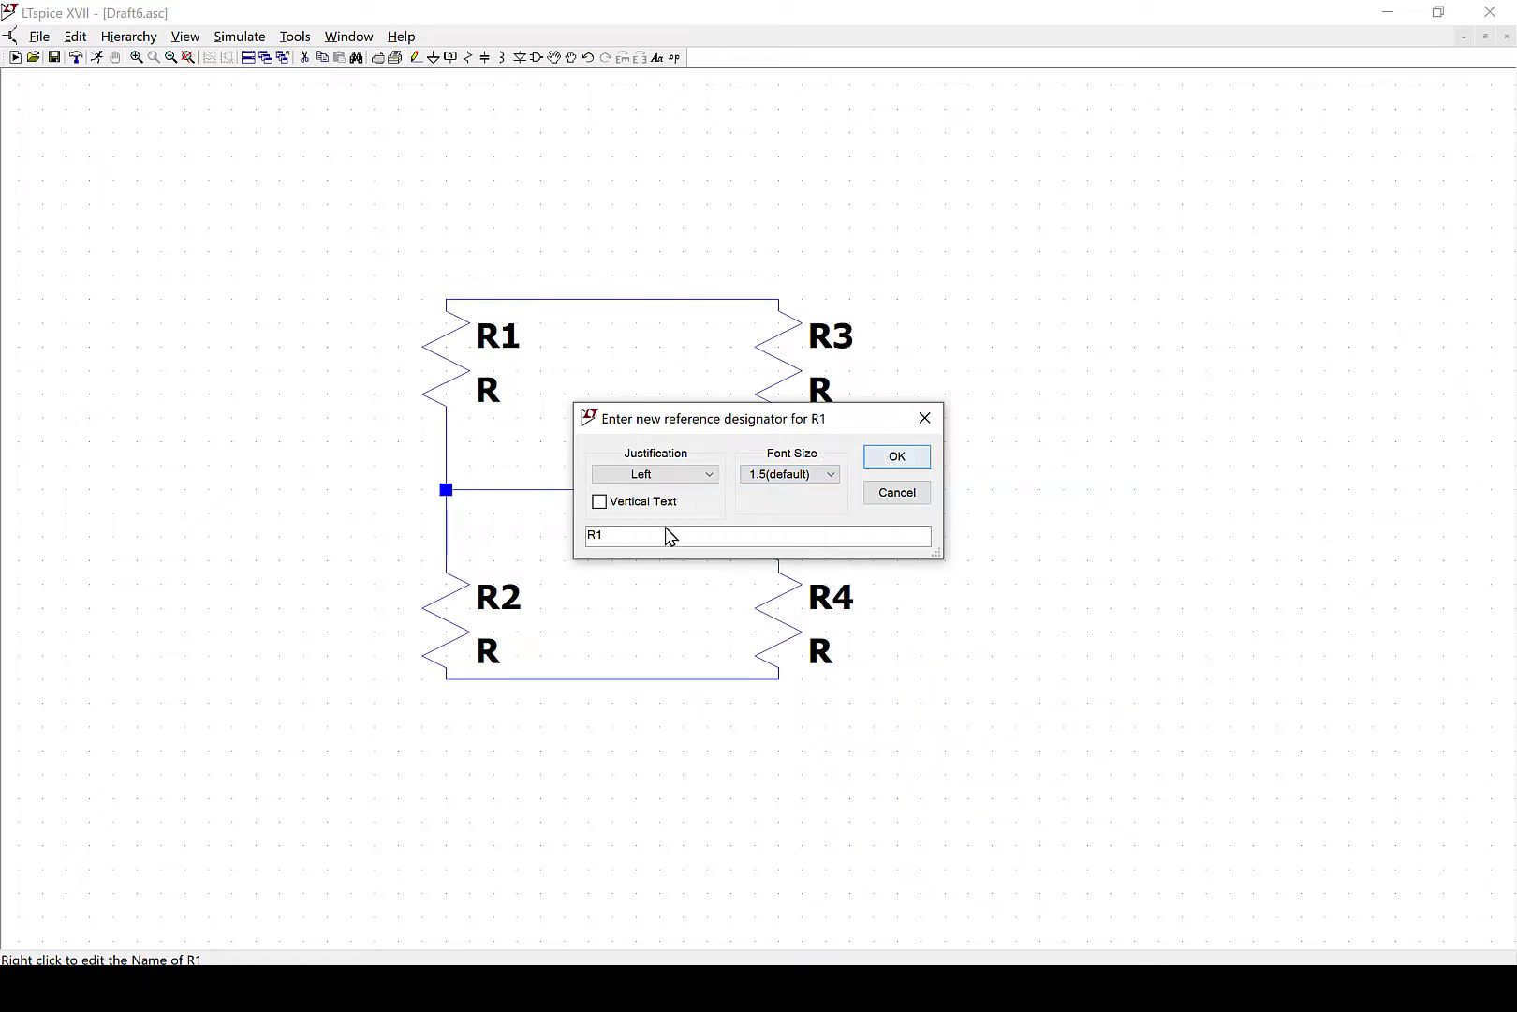
{"action": "left_click_drag", "start_coordinate": [667, 535], "coordinate": [562, 535]}
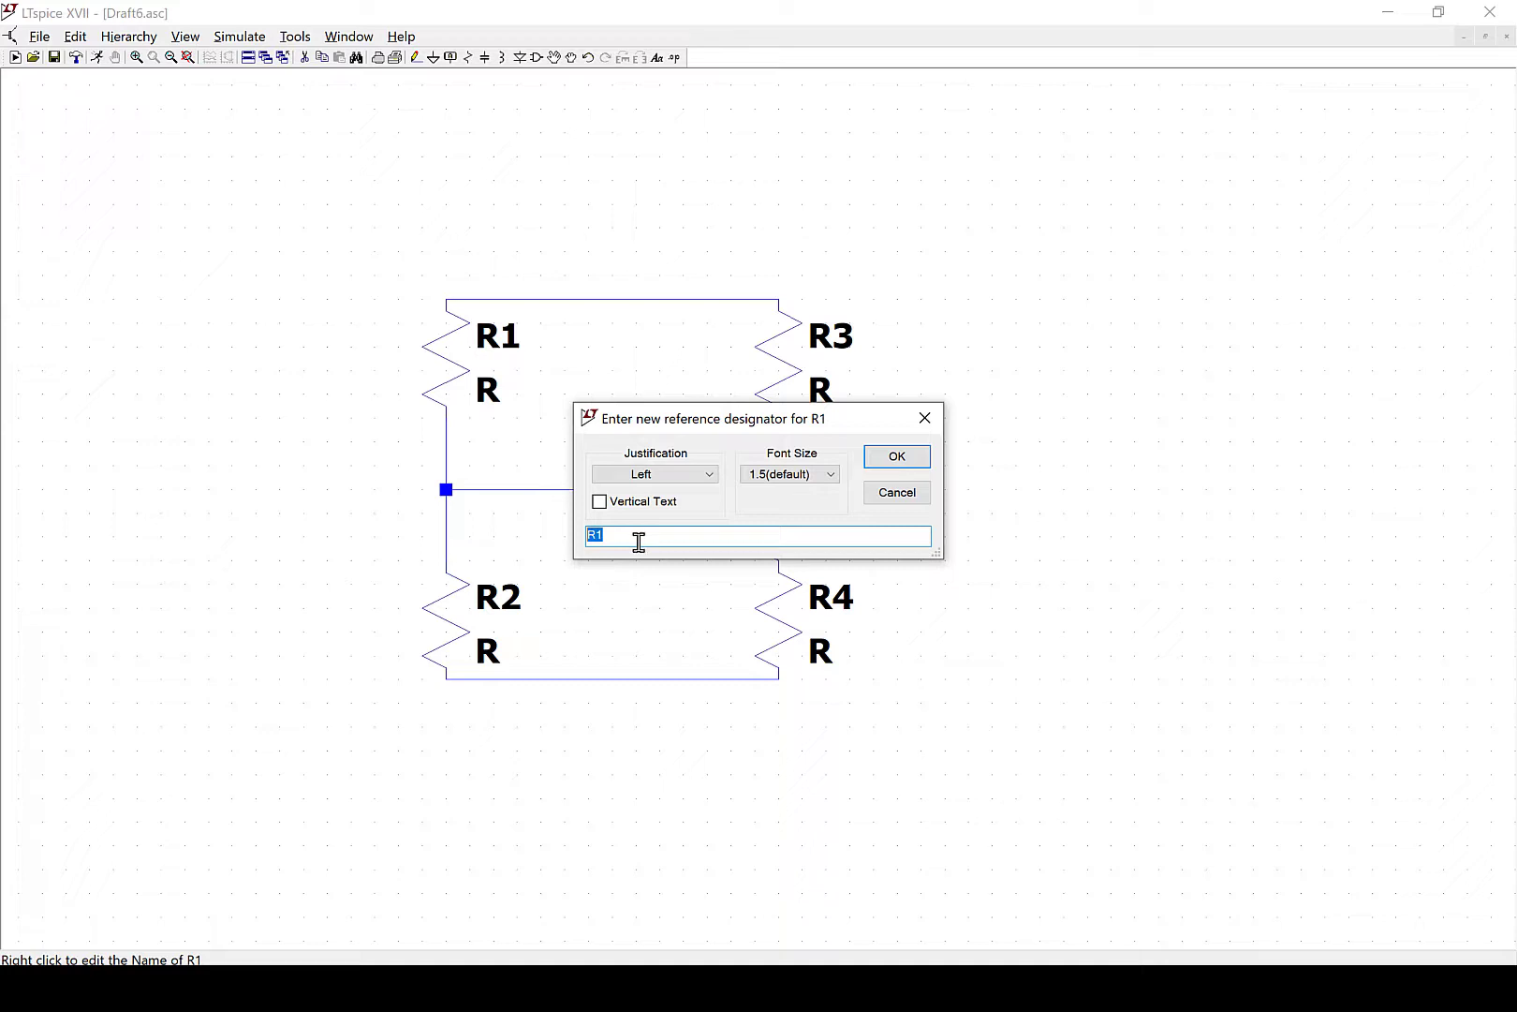
{"action": "left_click", "coordinate": [895, 456]}
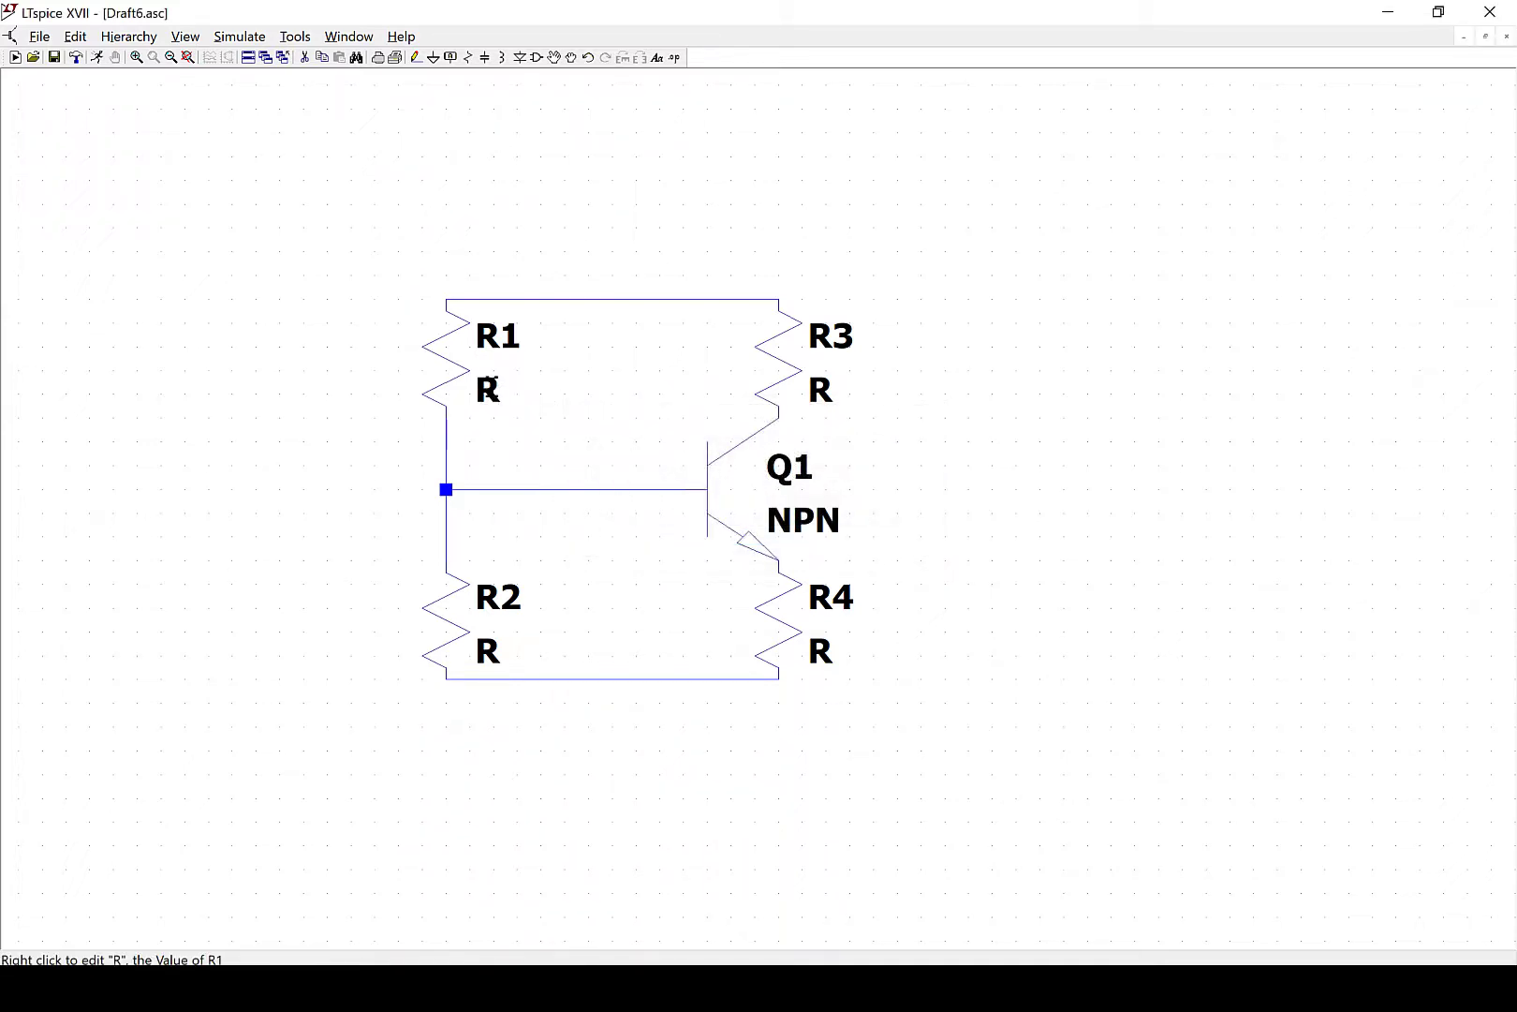
Enter 10k as R1's resistance value
{"action": "right_click", "coordinate": [488, 391]}
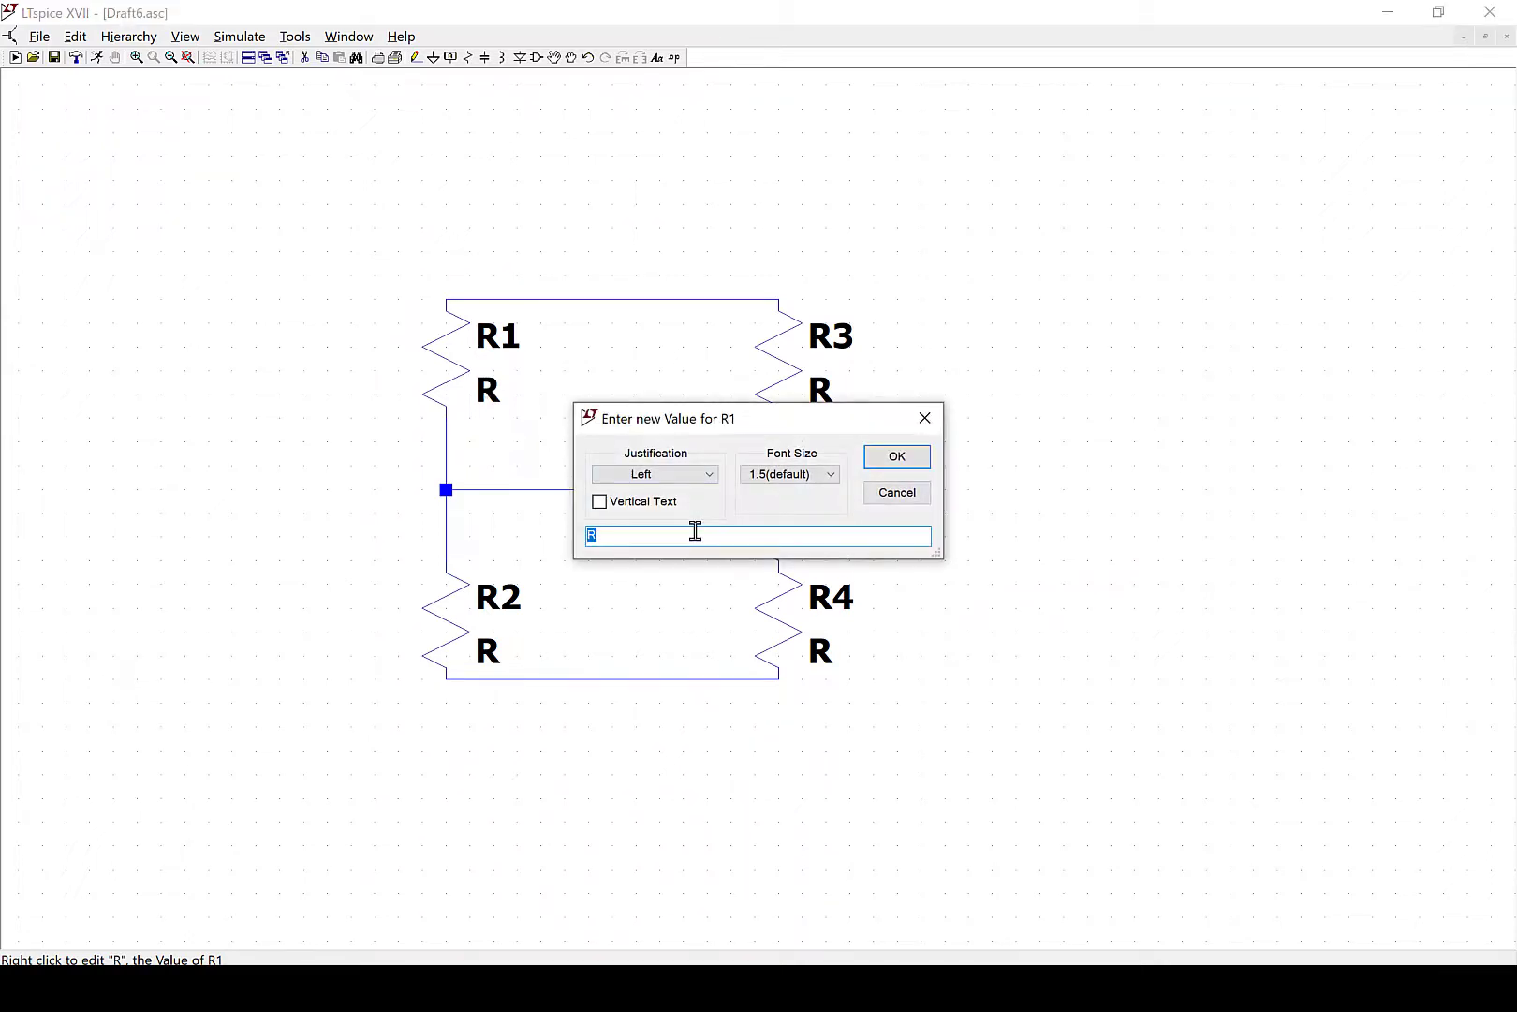
{"action": "type", "text": "10k"}
{"action": "left_click_drag", "start_coordinate": [632, 534], "coordinate": [576, 532]}
{"action": "left_click", "coordinate": [764, 539]}
Try 10000, 10m and 10Meg as notations for R1's value, and settle on 10k
{"action": "key", "text": "BackSpace"}
{"action": "key", "text": "BackSpace"}
{"action": "key", "text": "BackSpace"}
{"action": "type", "text": "10000"}
{"action": "key", "text": "BackSpace"}
{"action": "key", "text": "BackSpace"}
{"action": "key", "text": "BackSpace"}
{"action": "key", "text": "BackSpace"}
{"action": "key", "text": "BackSpace"}
{"action": "type", "text": "10m"}
{"action": "key", "text": "BackSpace"}
{"action": "type", "text": "Meg"}
{"action": "key", "text": "BackSpace"}
{"action": "type", "text": "g"}
{"action": "key", "text": "BackSpace"}
{"action": "key", "text": "BackSpace"}
{"action": "key", "text": "BackSpace"}
{"action": "key", "text": "BackSpace"}
{"action": "type", "text": "k"}
{"action": "left_click", "coordinate": [879, 458]}
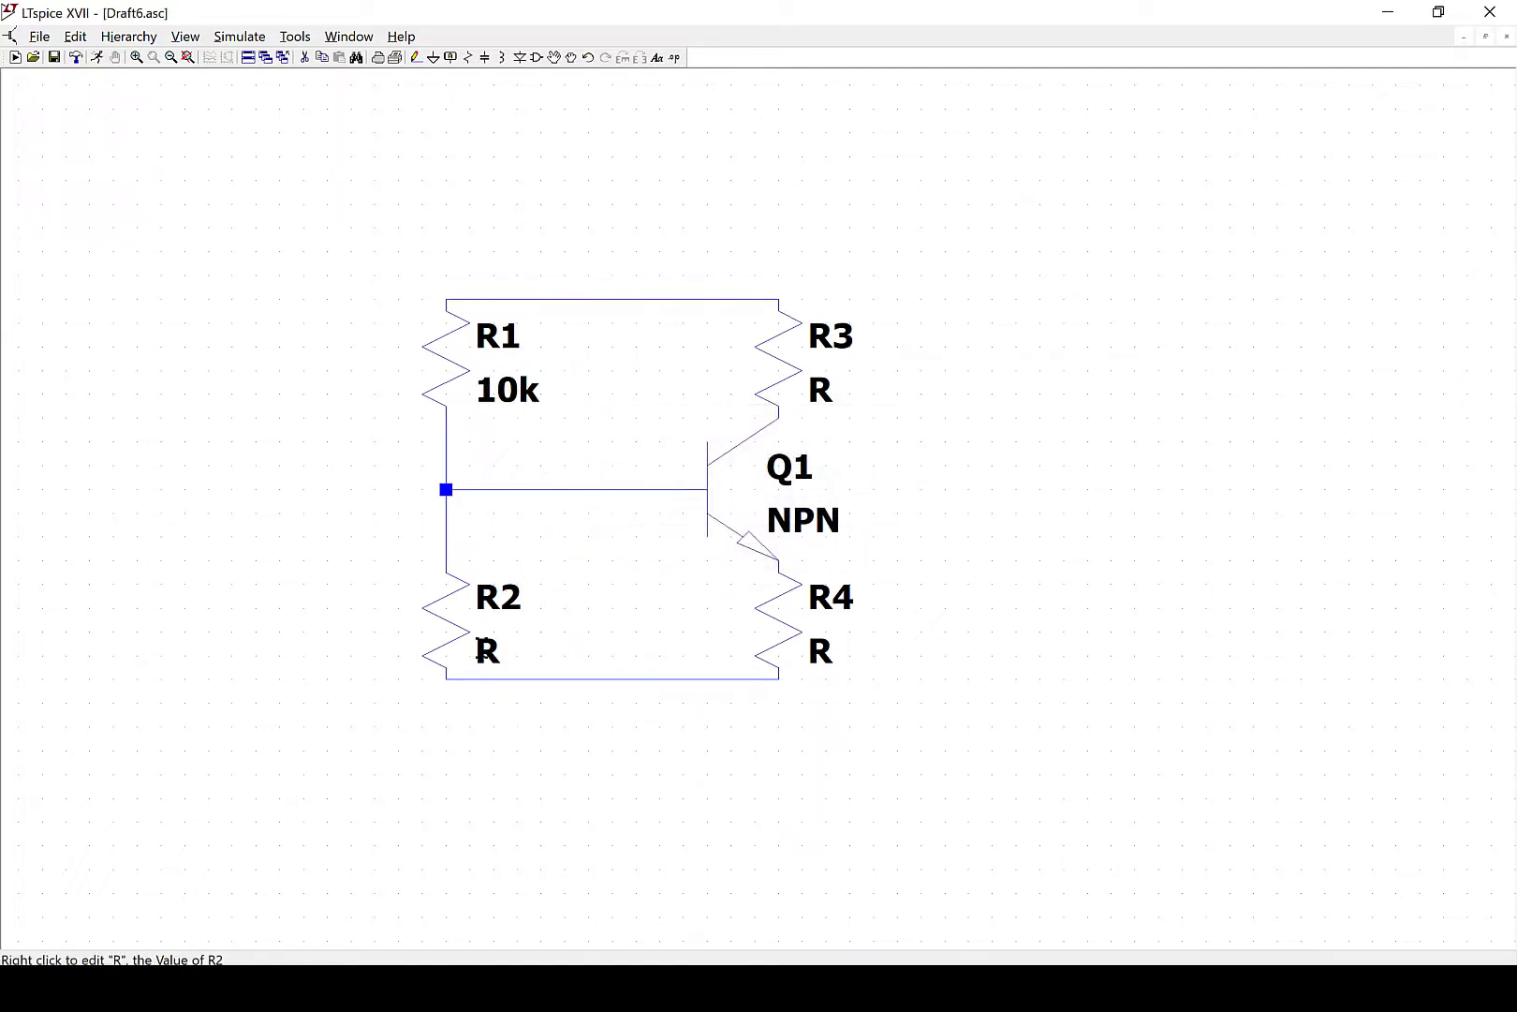
Set R2's resistance value to 10k
{"action": "right_click", "coordinate": [487, 651]}
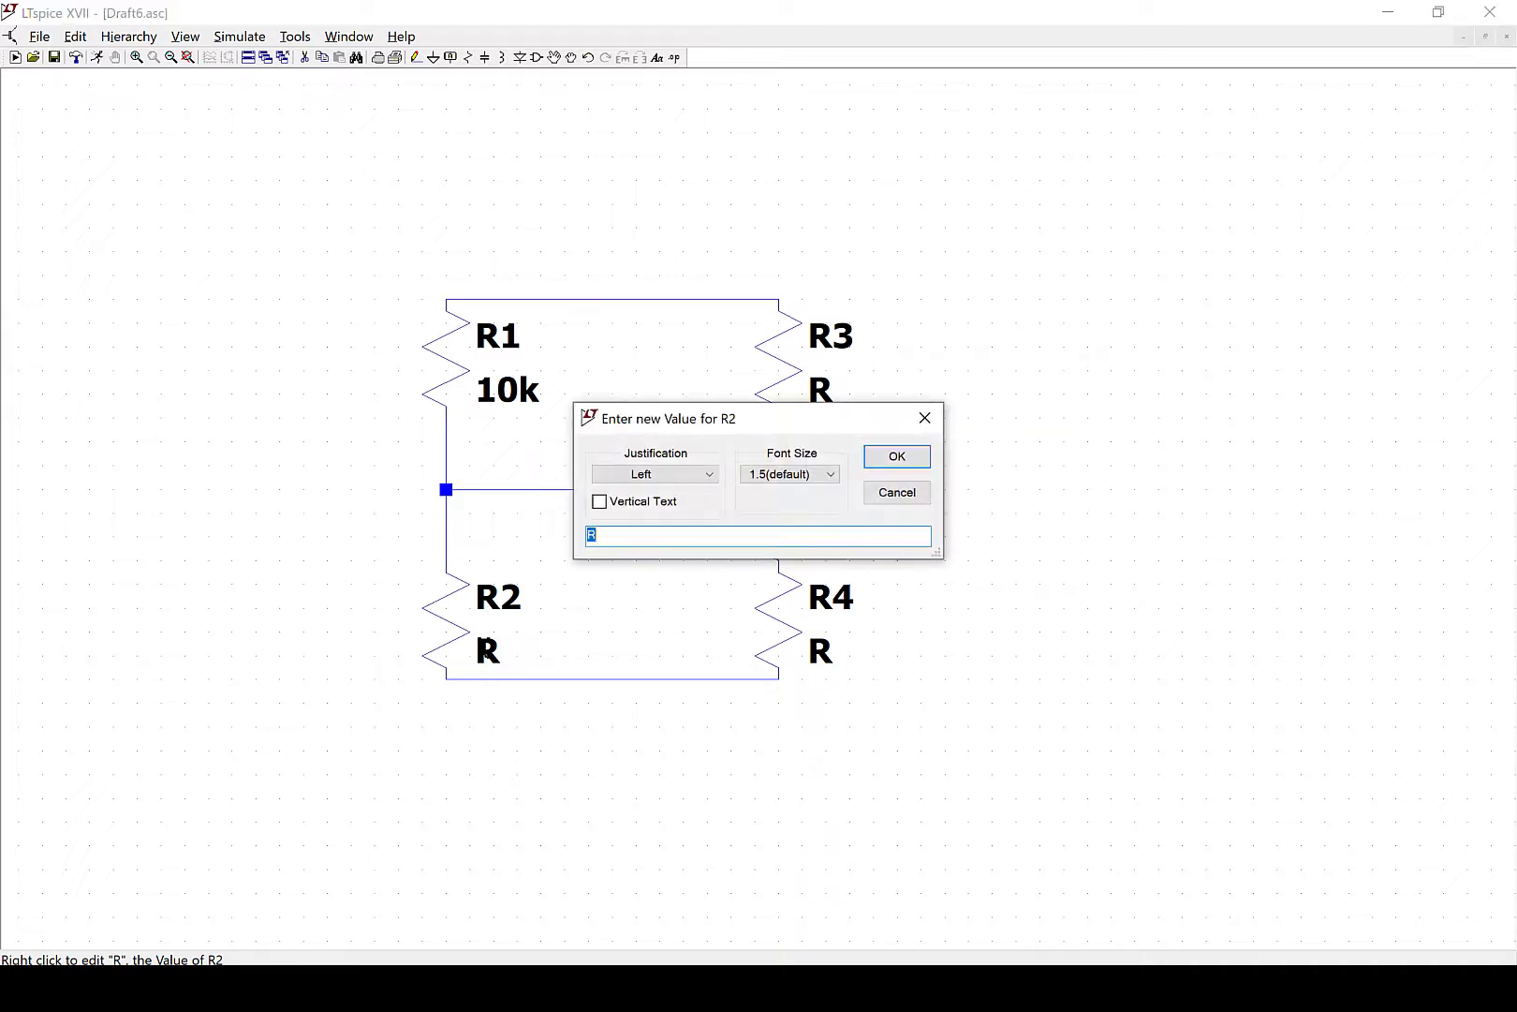
{"action": "type", "text": "10k"}
{"action": "left_click", "coordinate": [901, 456]}
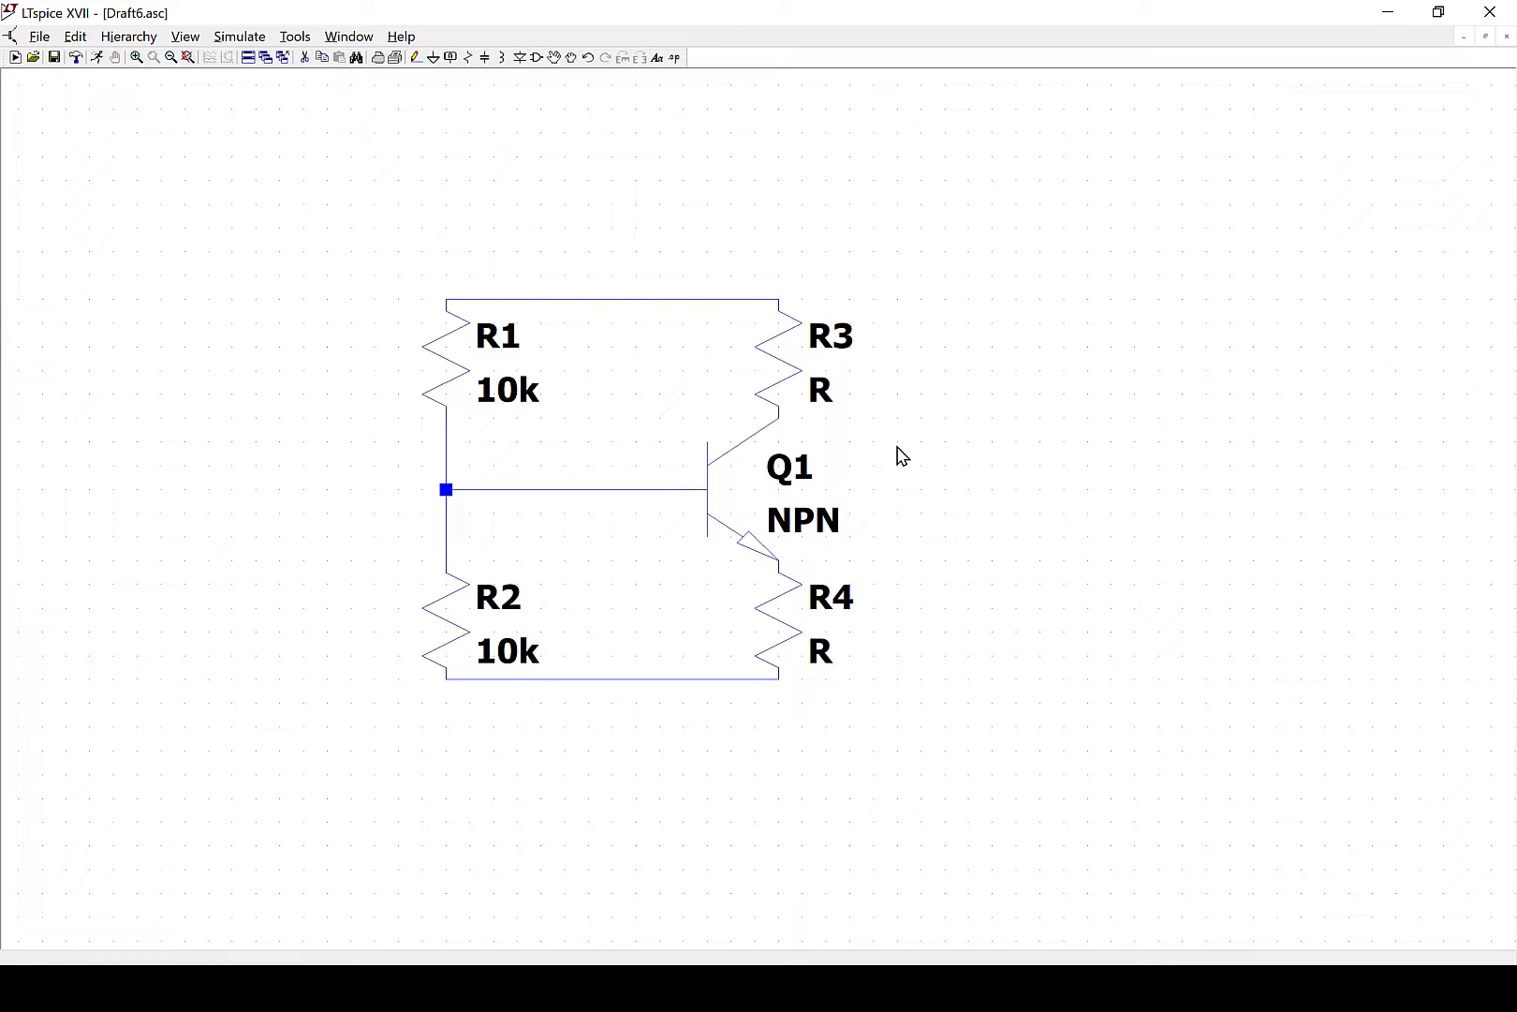
Consult the reference schematic in the browser's lecture video, and set R3 to 470 and R4 to 220 in LTspice
{"action": "left_click", "coordinate": [1012, 985]}
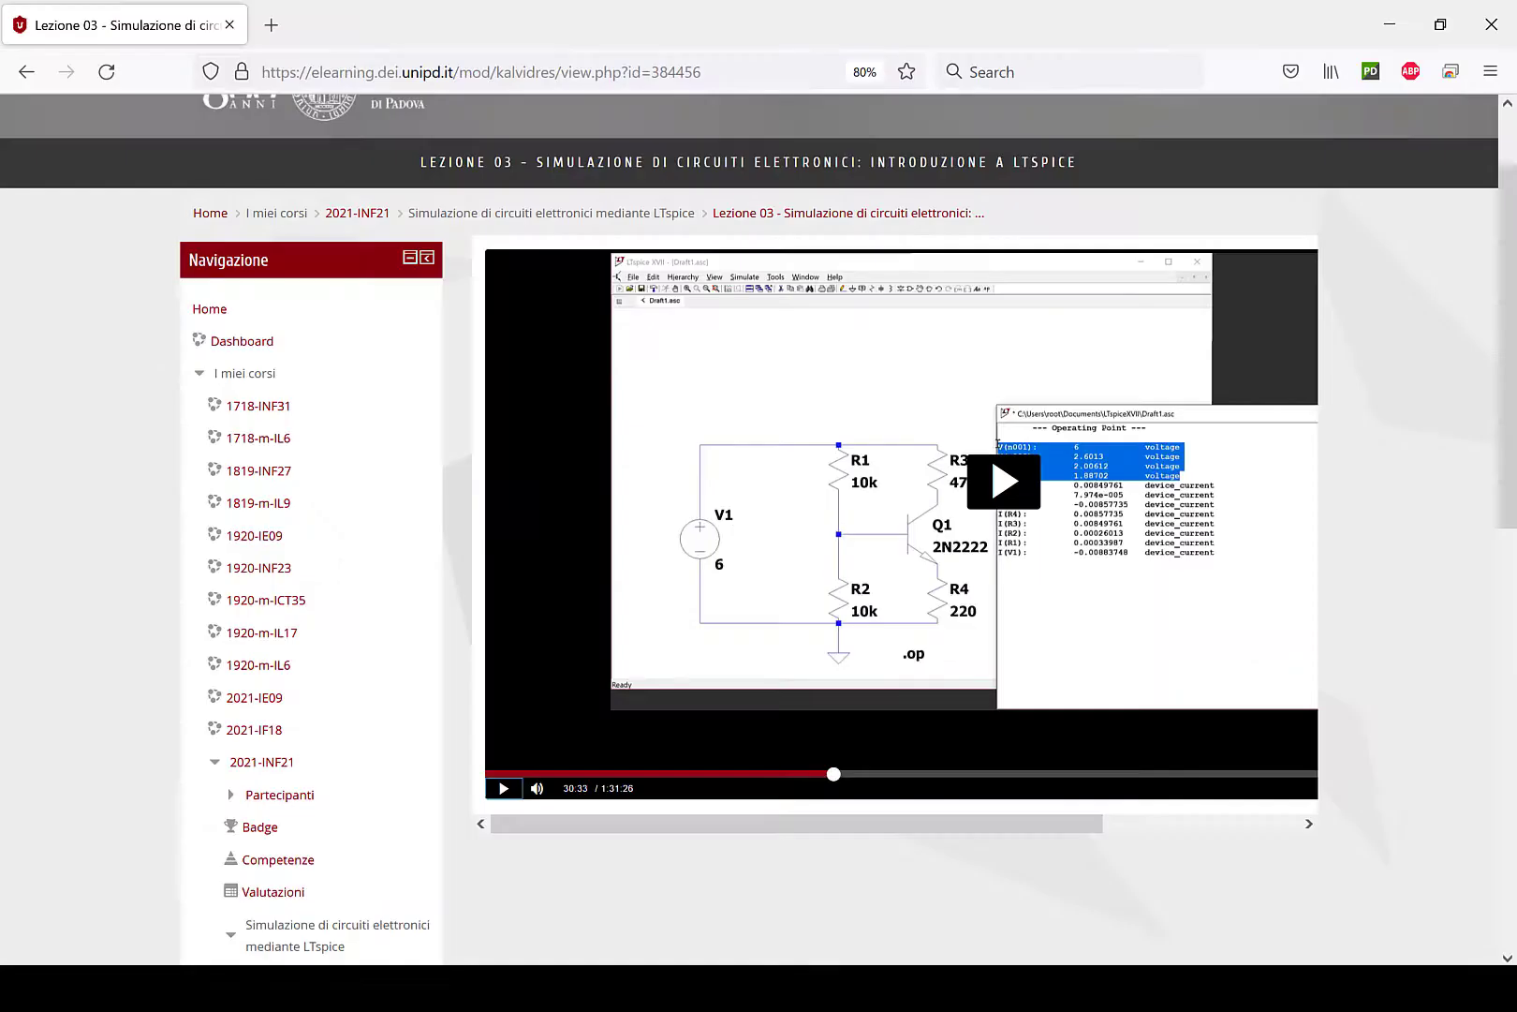
{"action": "left_click", "coordinate": [736, 987]}
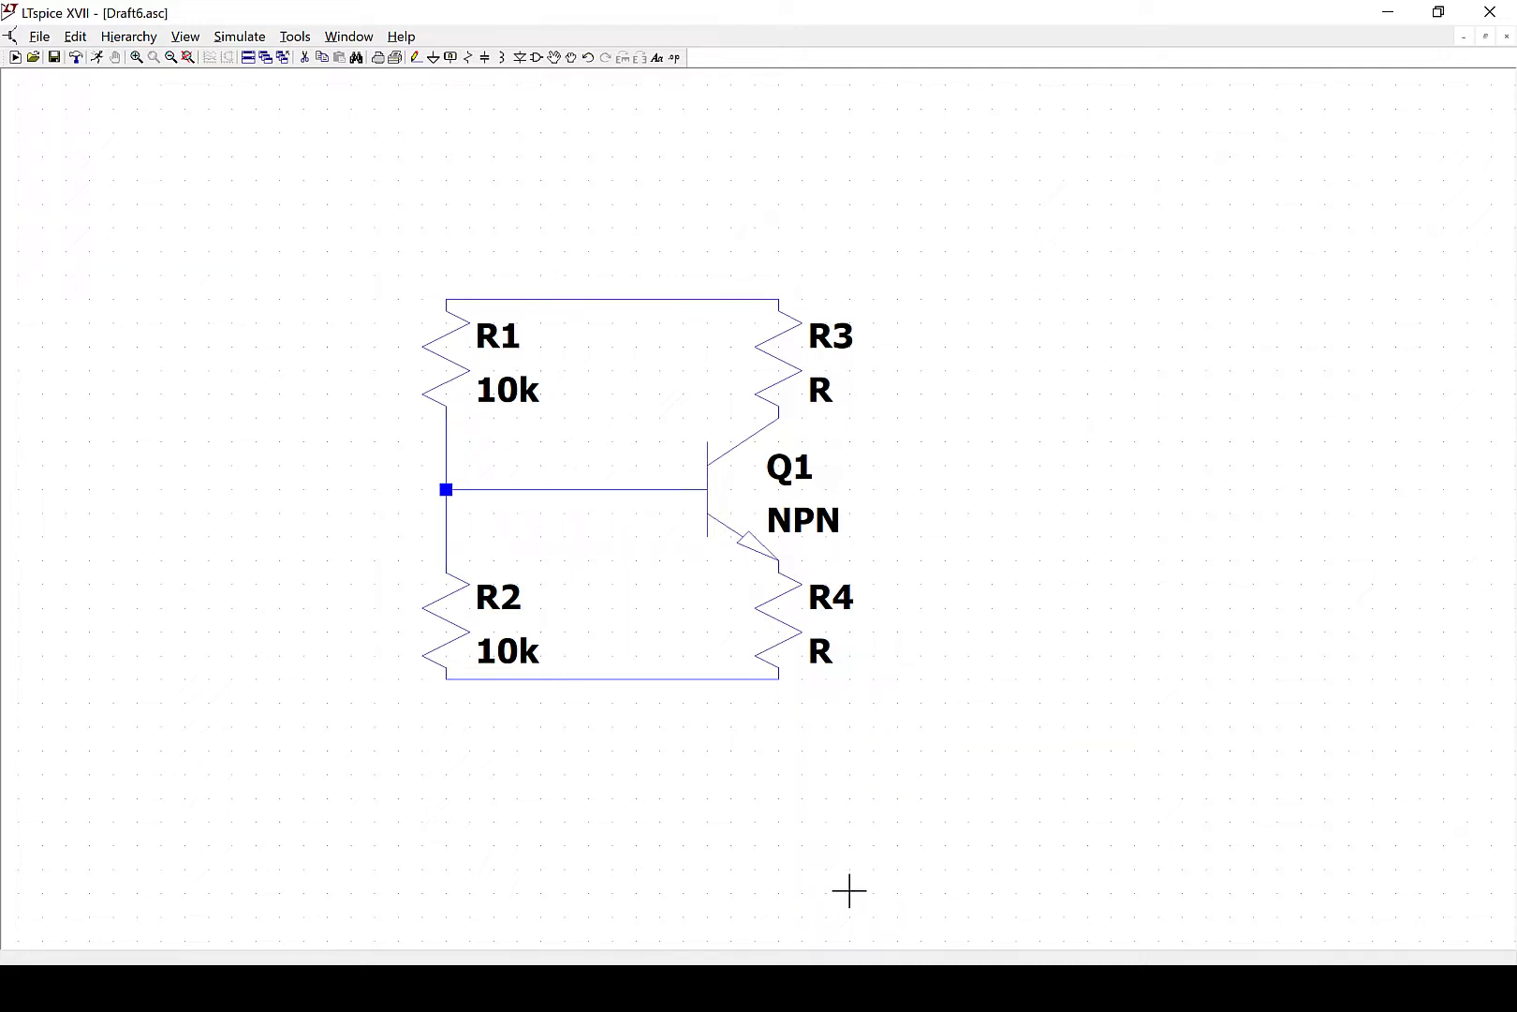
{"action": "right_click", "coordinate": [820, 391]}
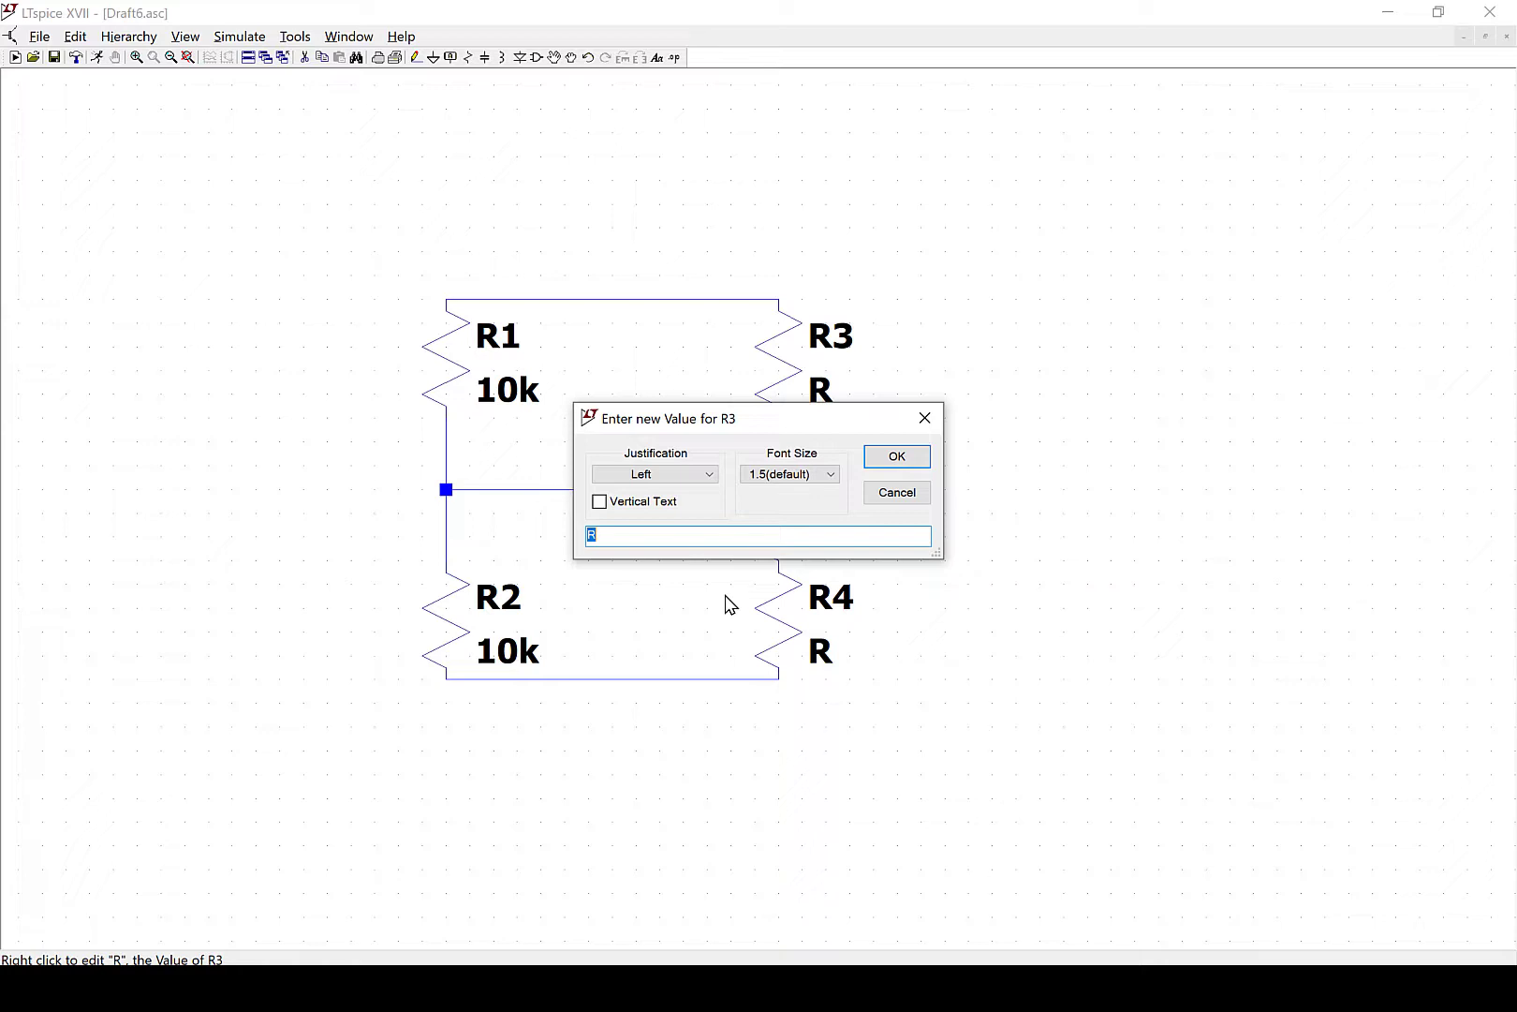
{"action": "type", "text": "470"}
{"action": "left_click", "coordinate": [922, 458]}
{"action": "right_click", "coordinate": [817, 656]}
{"action": "type", "text": "220"}
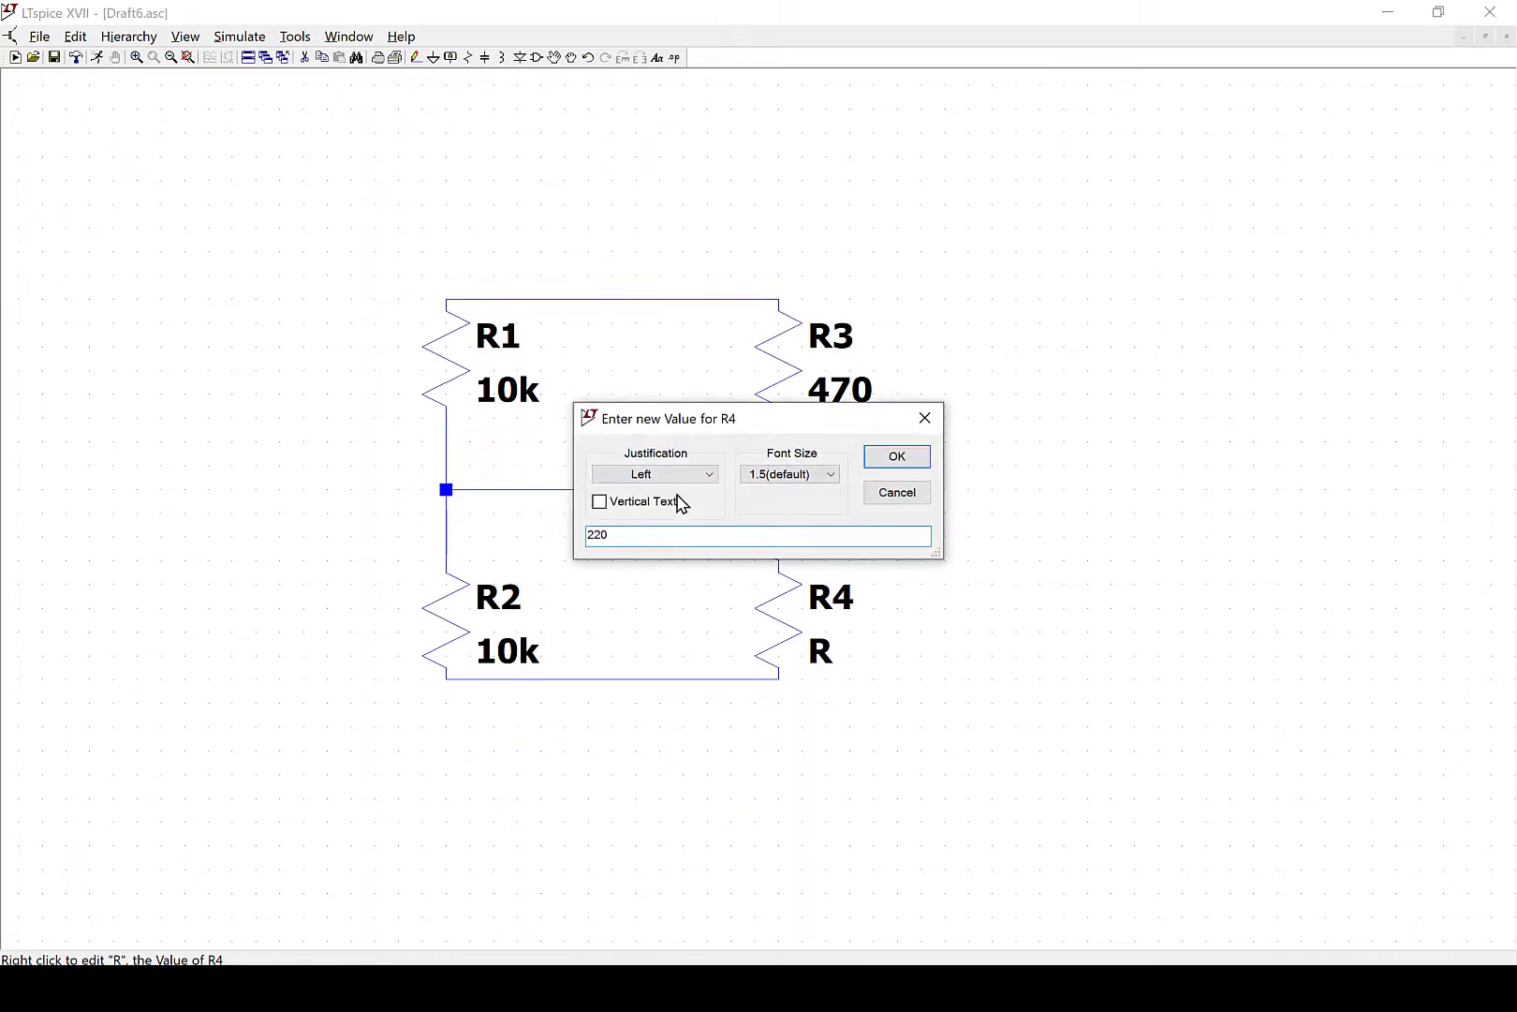
{"action": "left_click", "coordinate": [914, 459]}
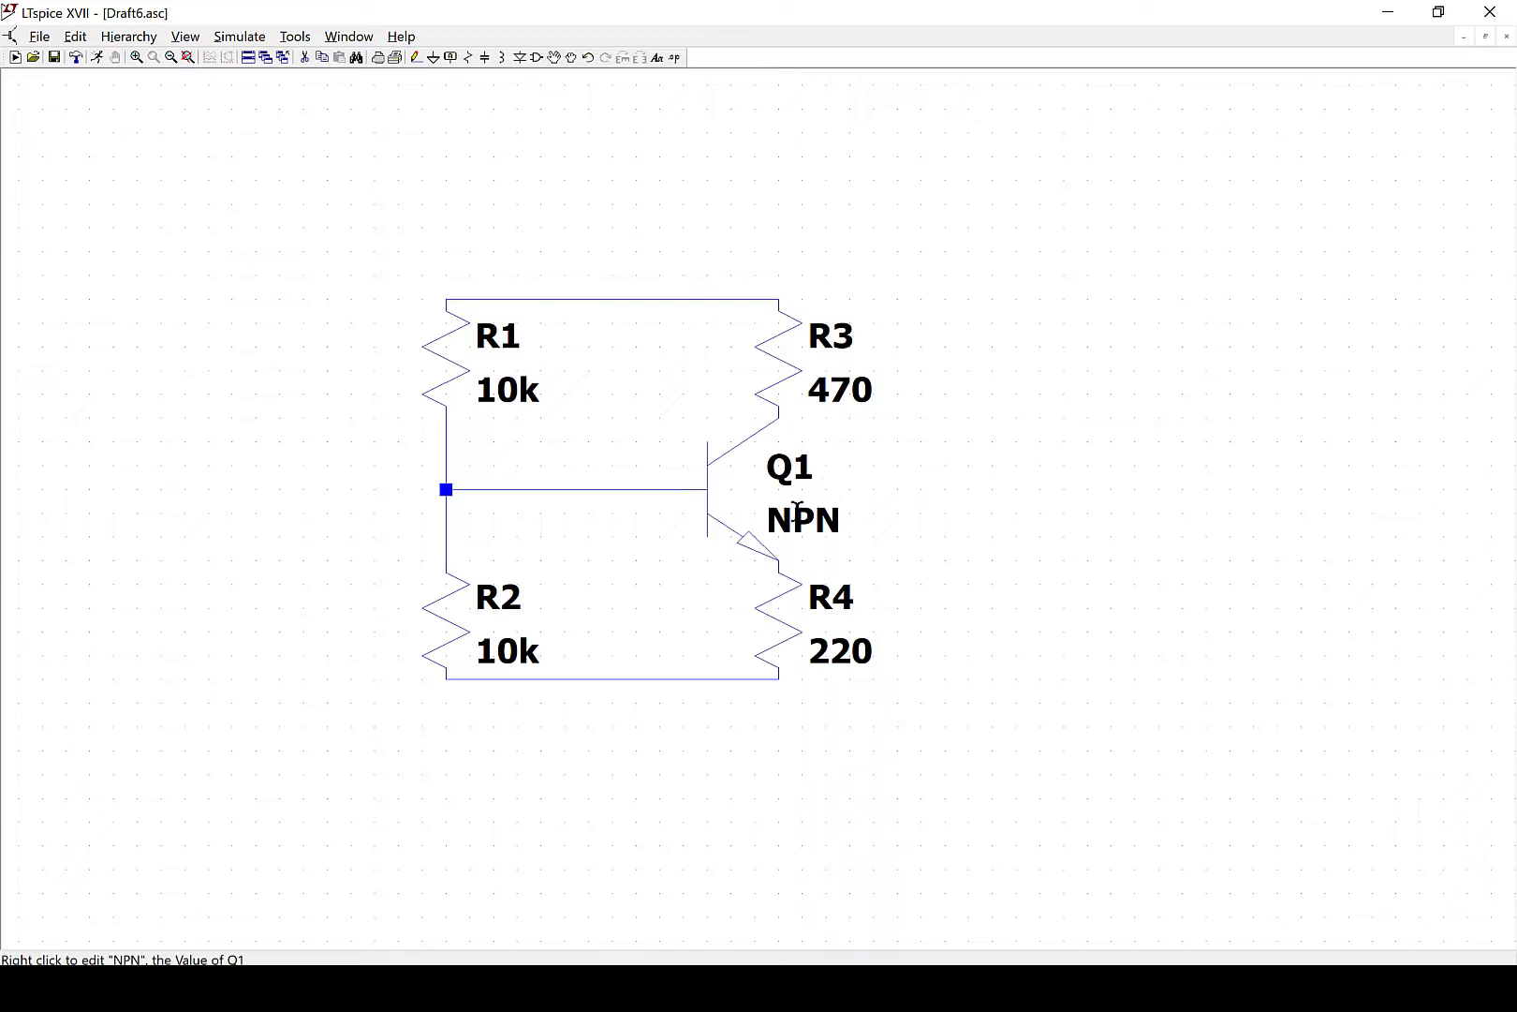
Browse the bipolar transistor models for Q1 and assign the NXP 2N2222
{"action": "right_click", "coordinate": [729, 506]}
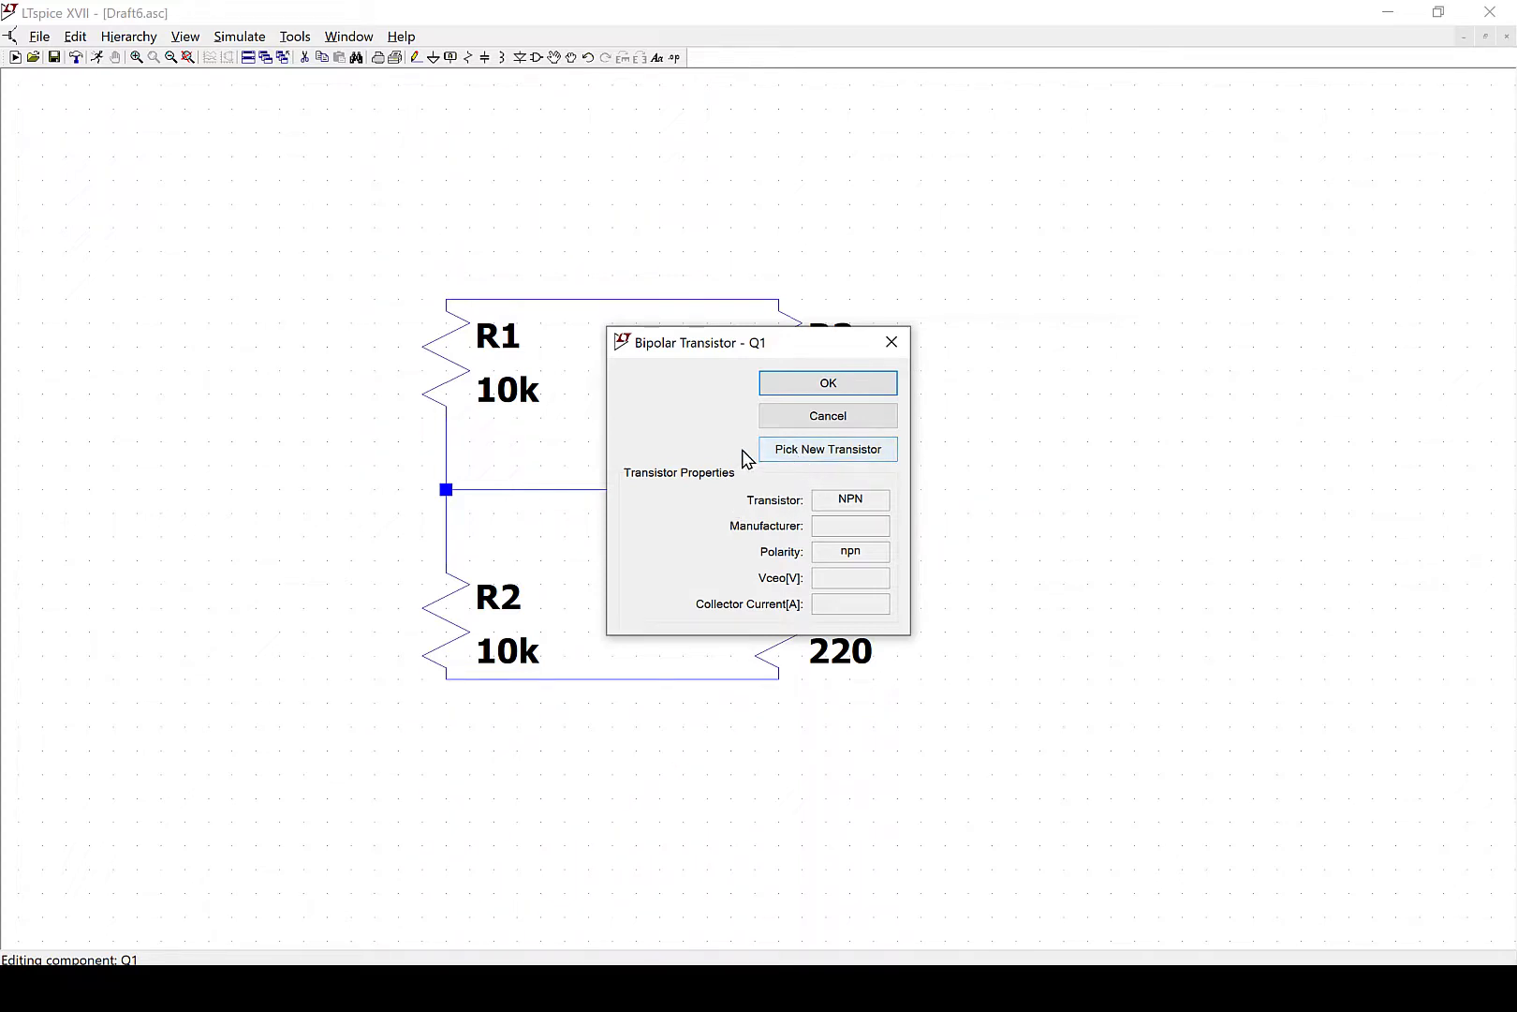
{"action": "left_click", "coordinate": [851, 456]}
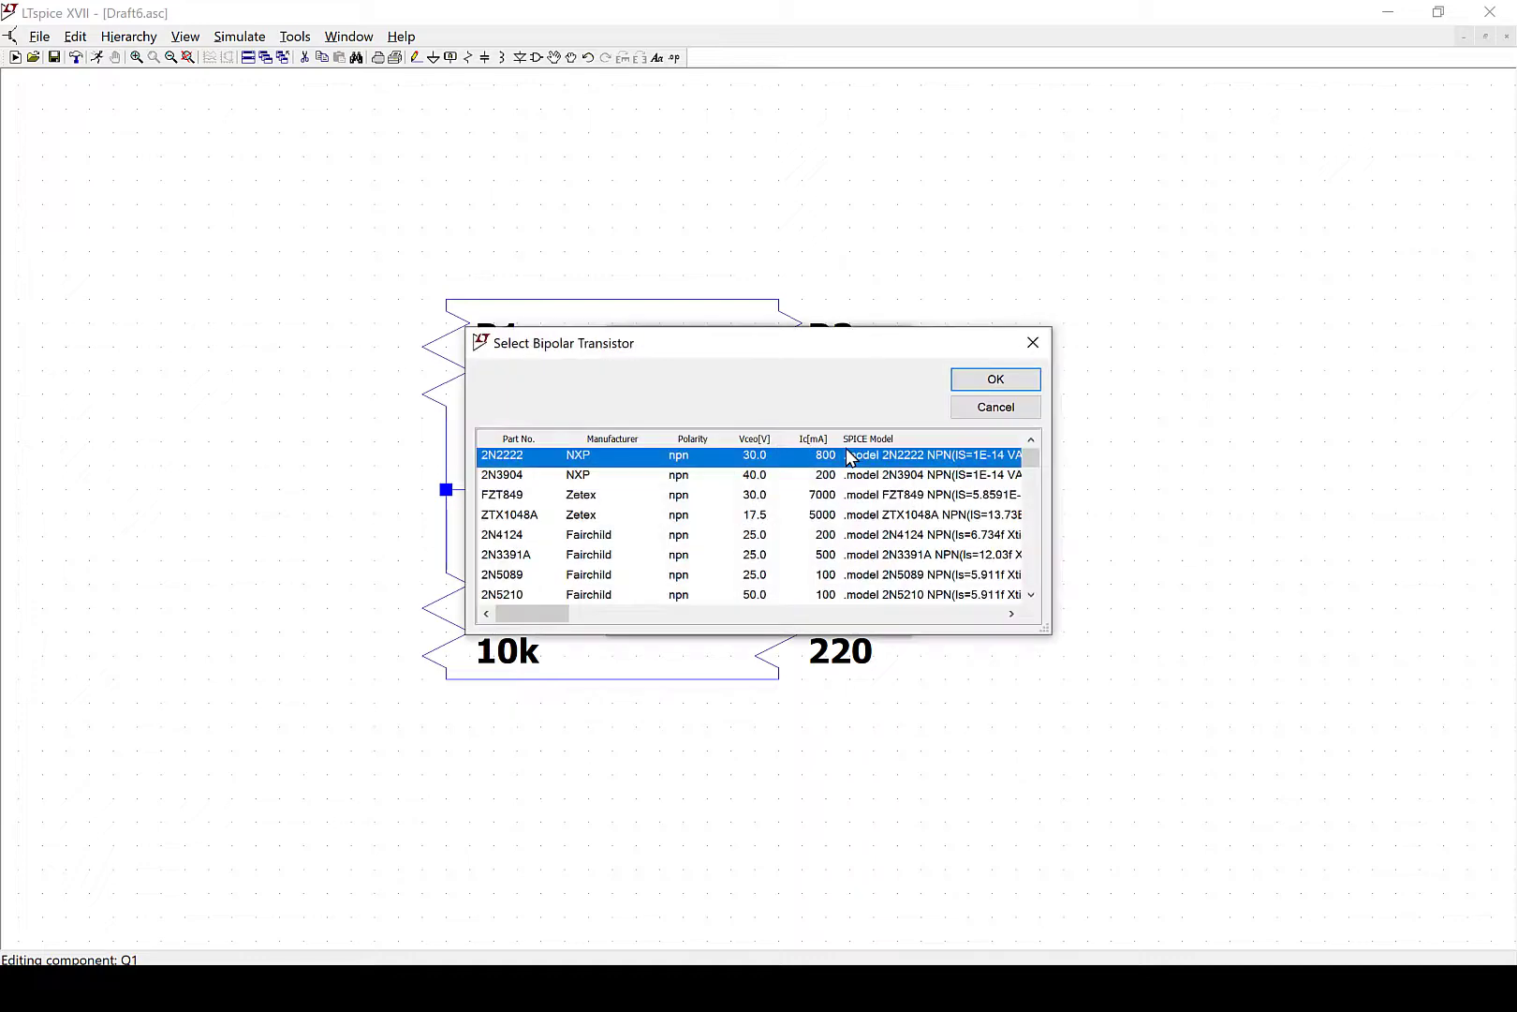
{"action": "left_click_drag", "start_coordinate": [1042, 629], "coordinate": [1404, 846]}
{"action": "scroll", "coordinate": [842, 649], "scroll_direction": "down", "scroll_amount": 9}
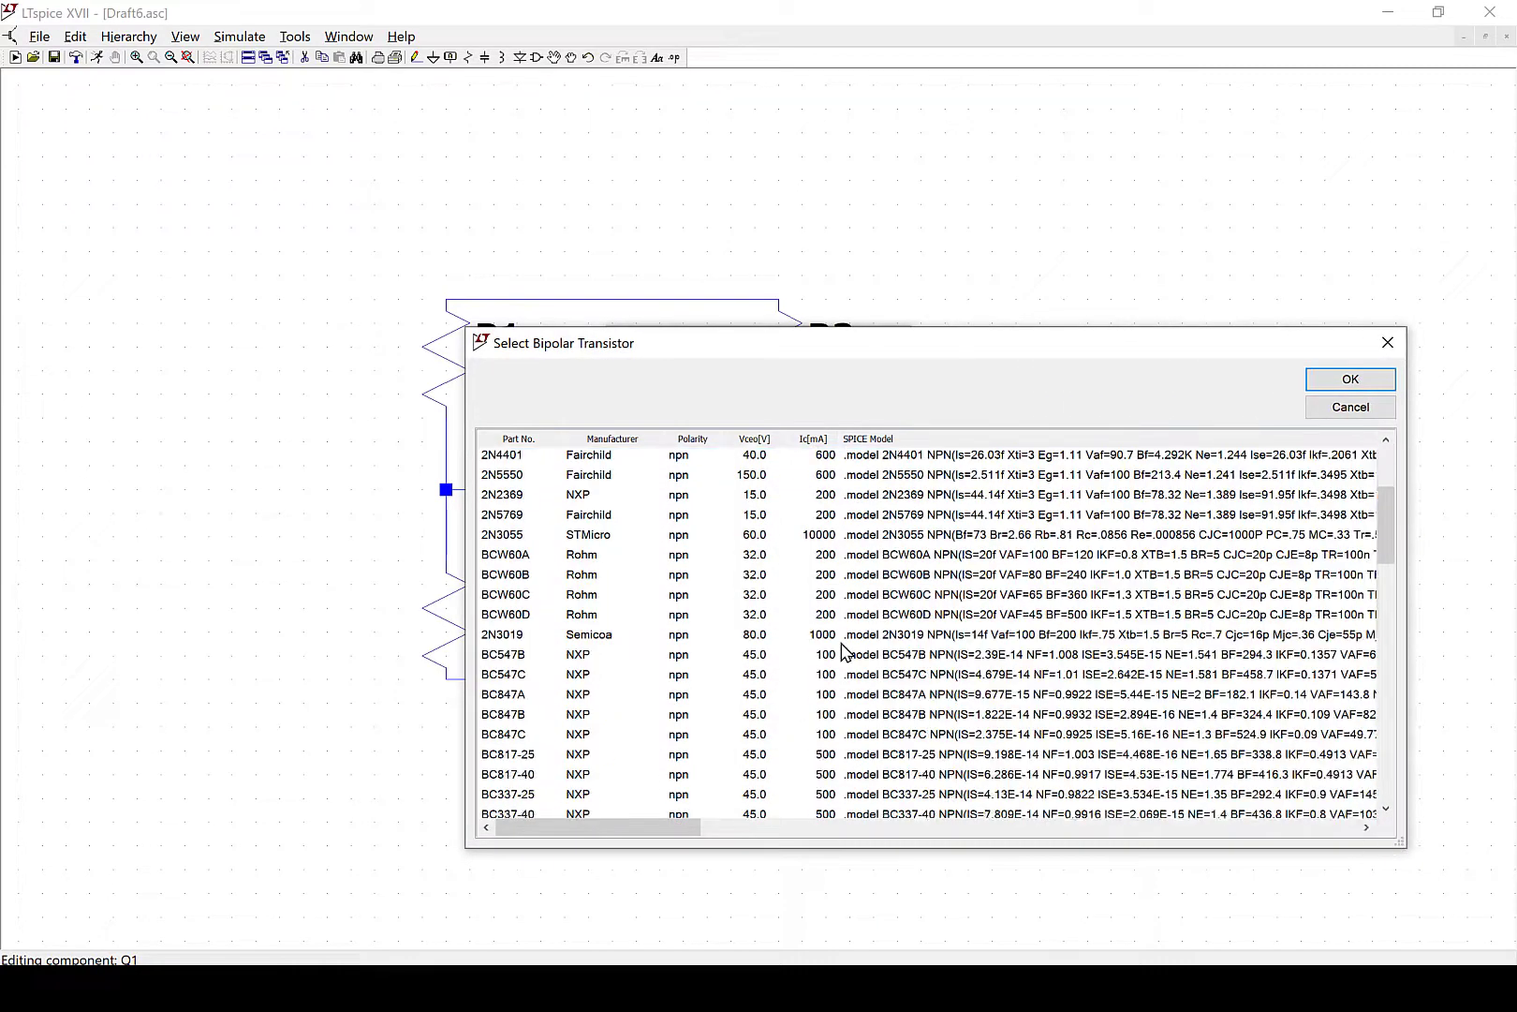
{"action": "scroll", "coordinate": [842, 649], "scroll_direction": "down", "scroll_amount": 2}
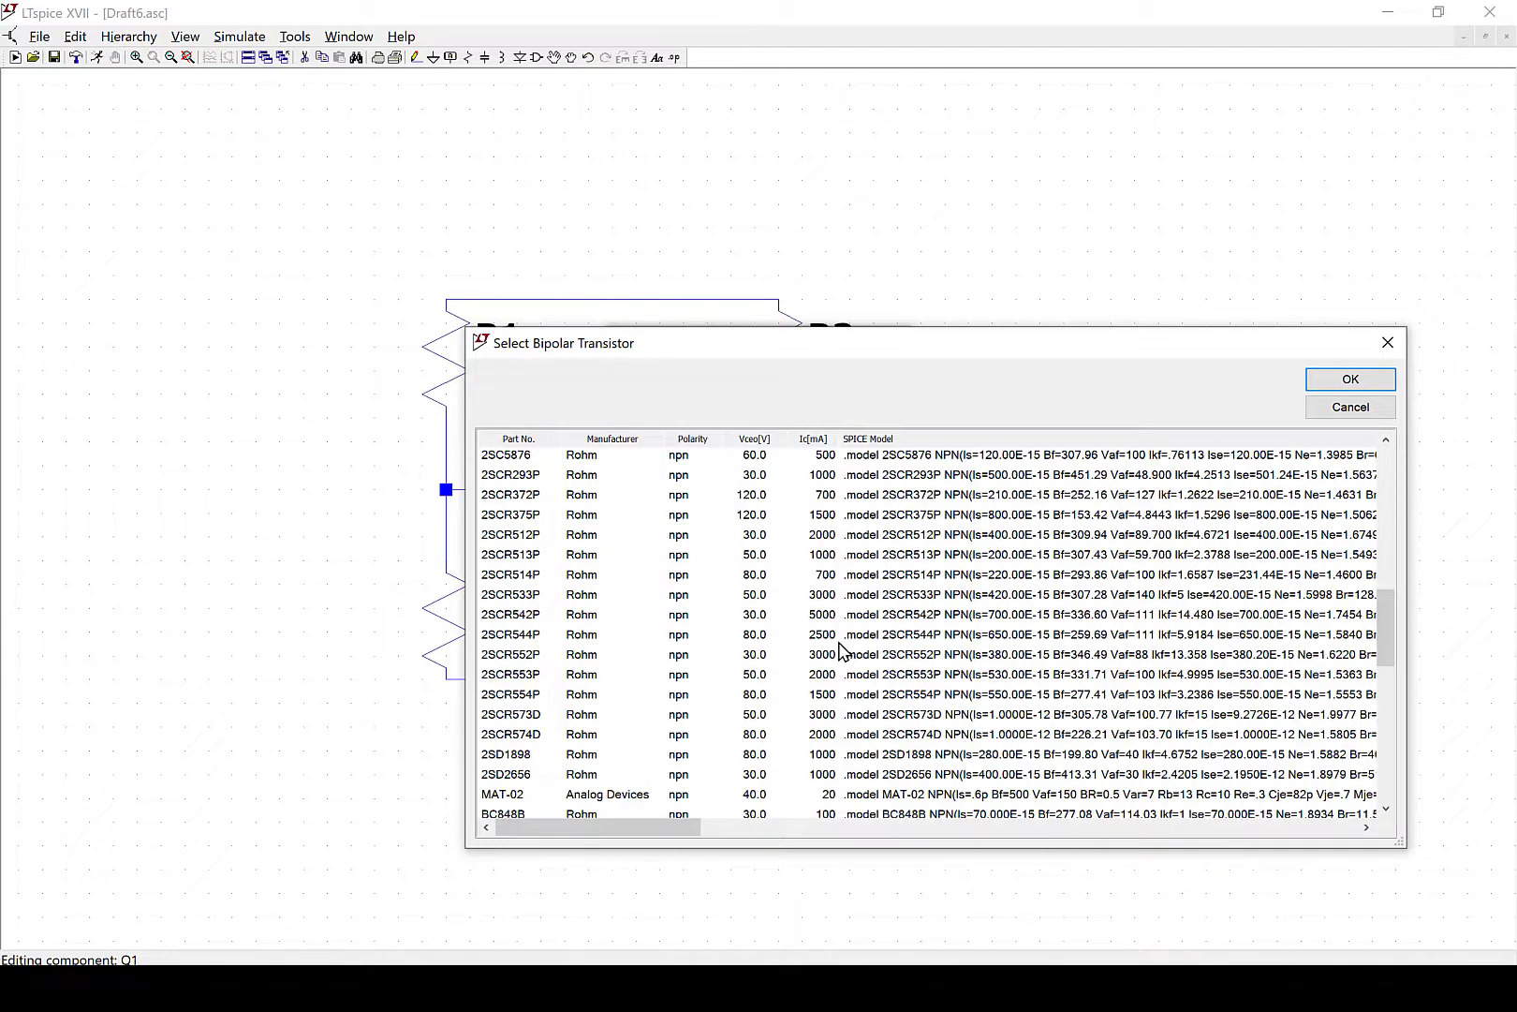
{"action": "scroll", "coordinate": [842, 649], "scroll_direction": "up", "scroll_amount": 11}
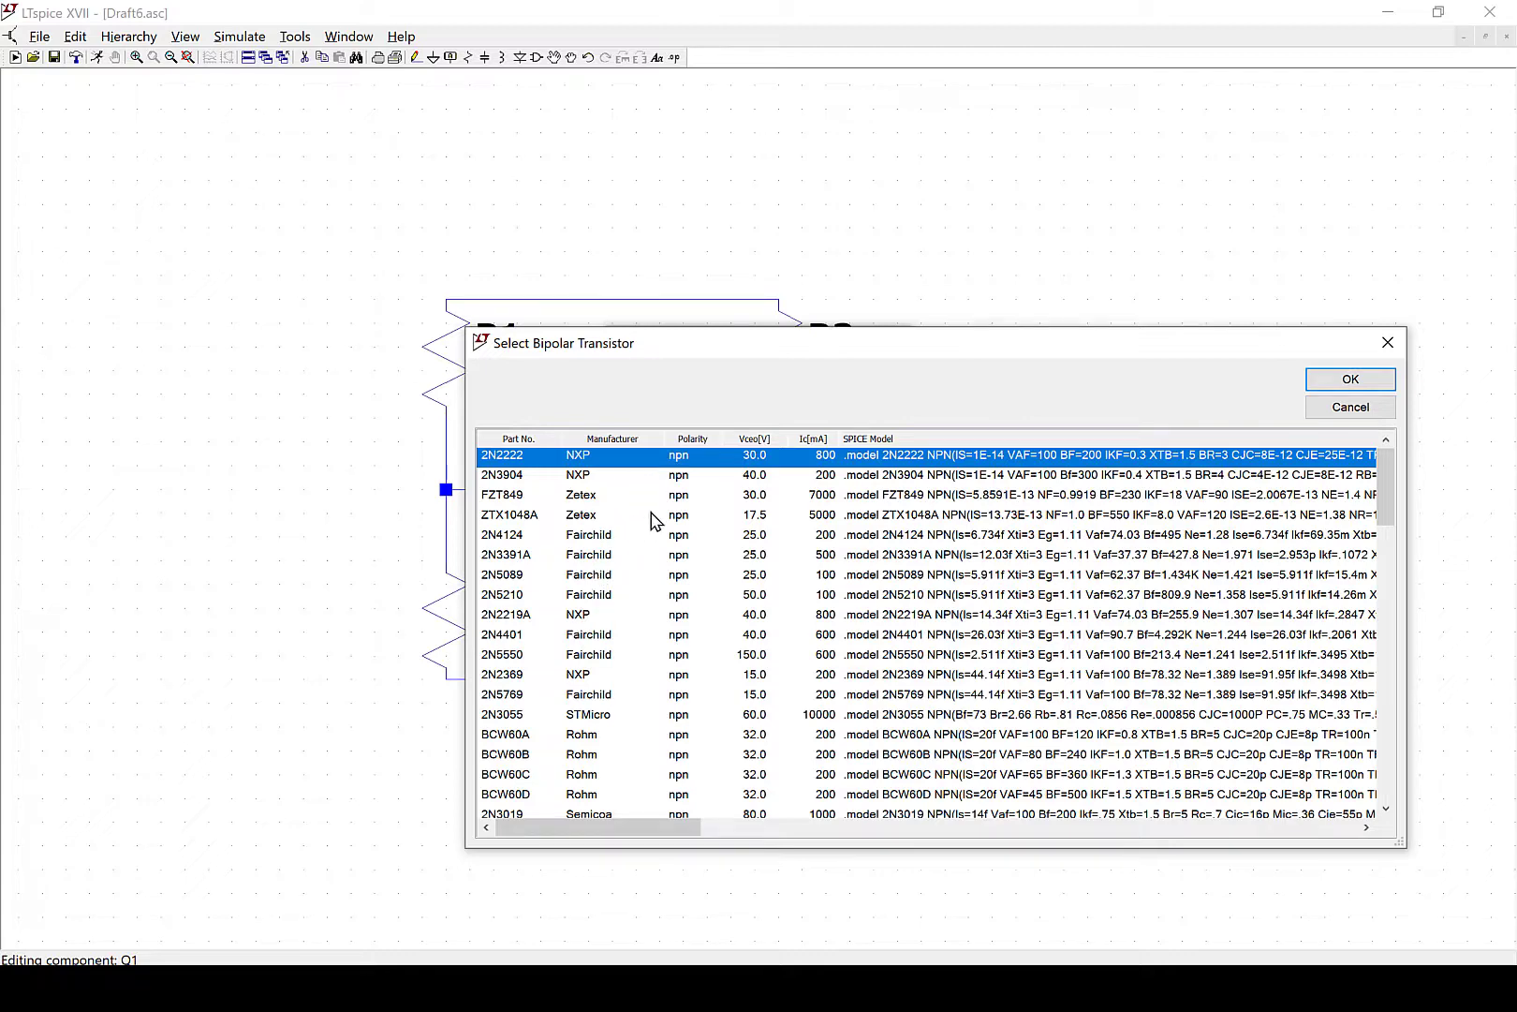
{"action": "left_click", "coordinate": [1339, 389]}
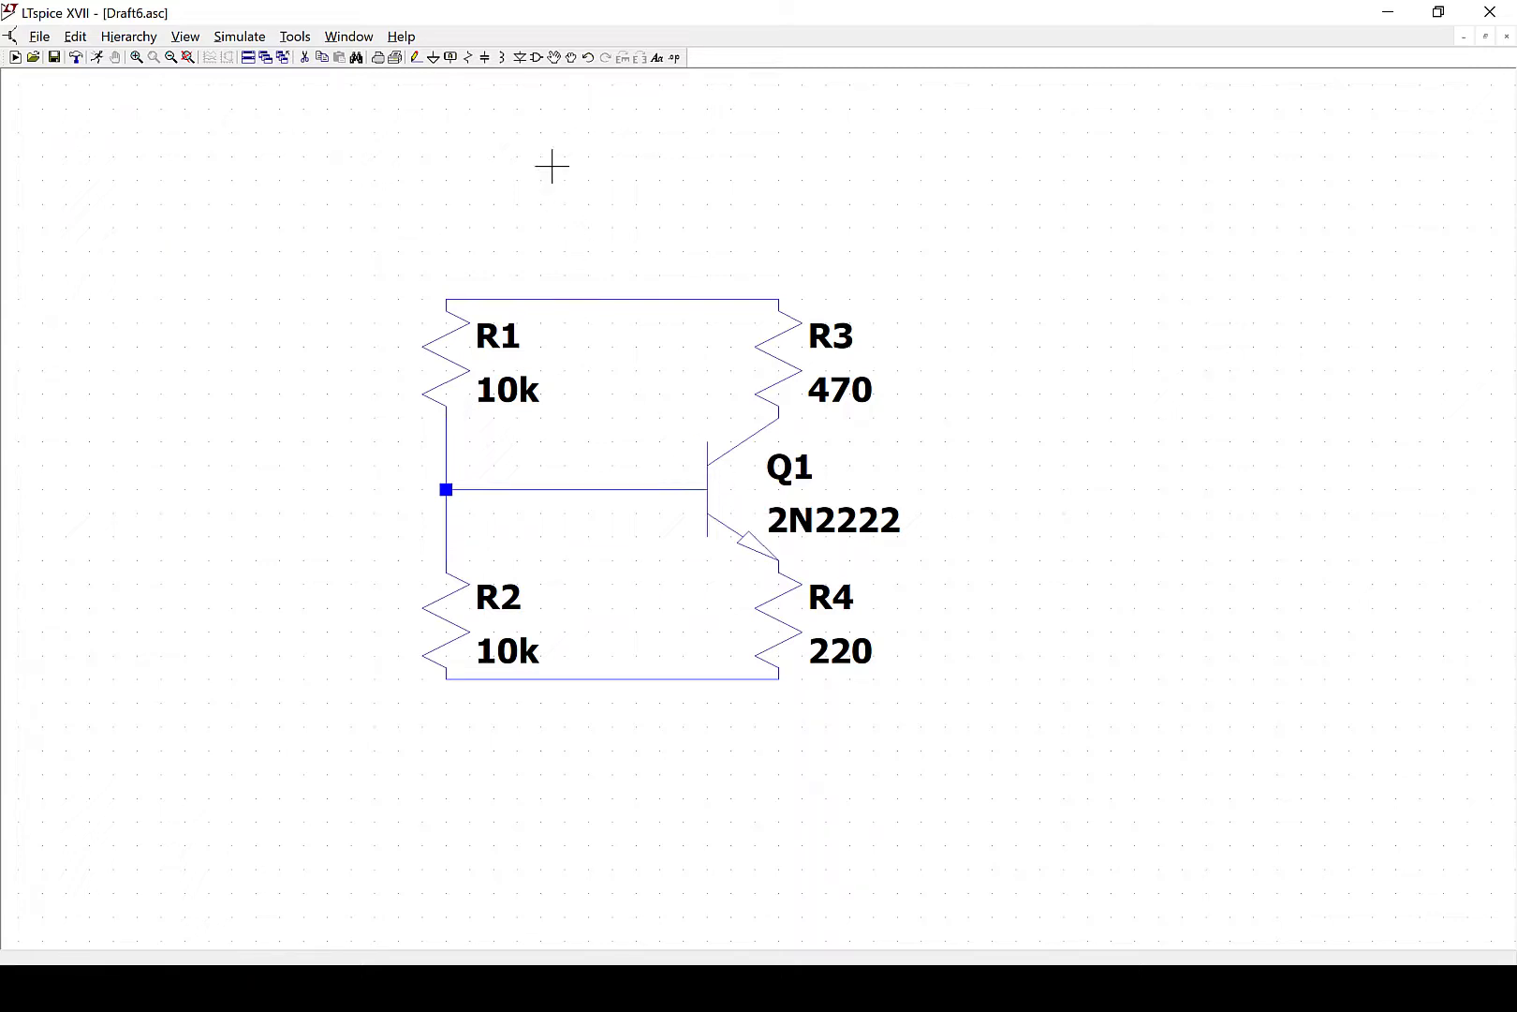
Place one voltage source component to the left of R1 and R2, midway between the upper and lower wires
{"action": "left_click", "coordinate": [538, 58]}
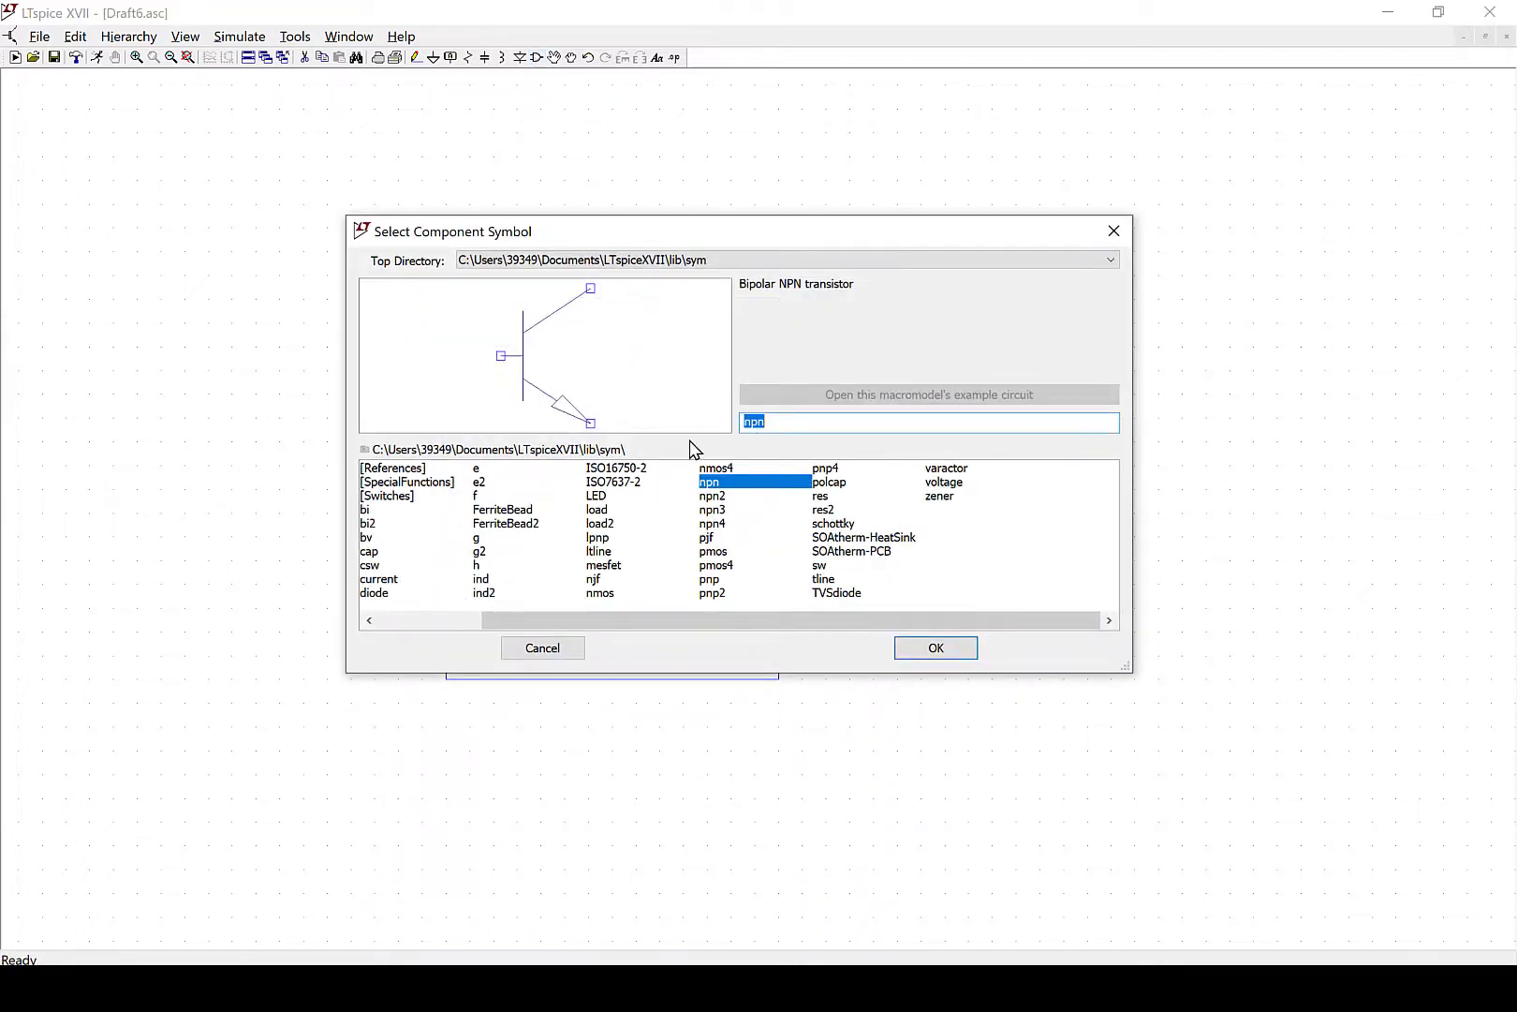
{"action": "left_click", "coordinate": [934, 482]}
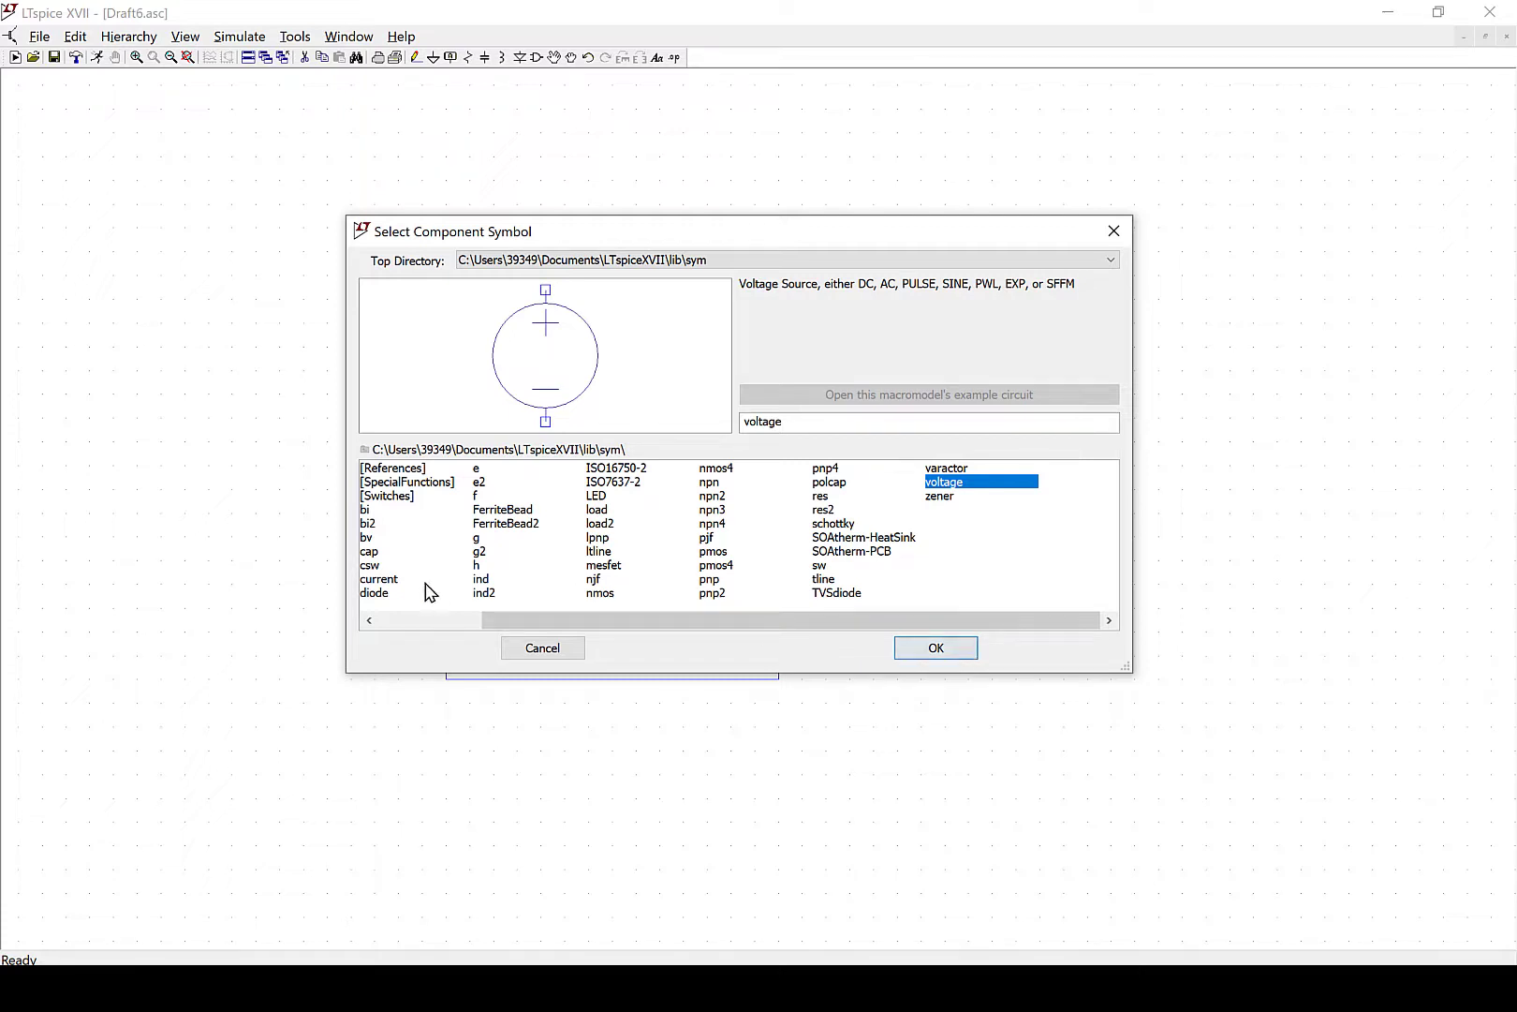
{"action": "left_click", "coordinate": [390, 582]}
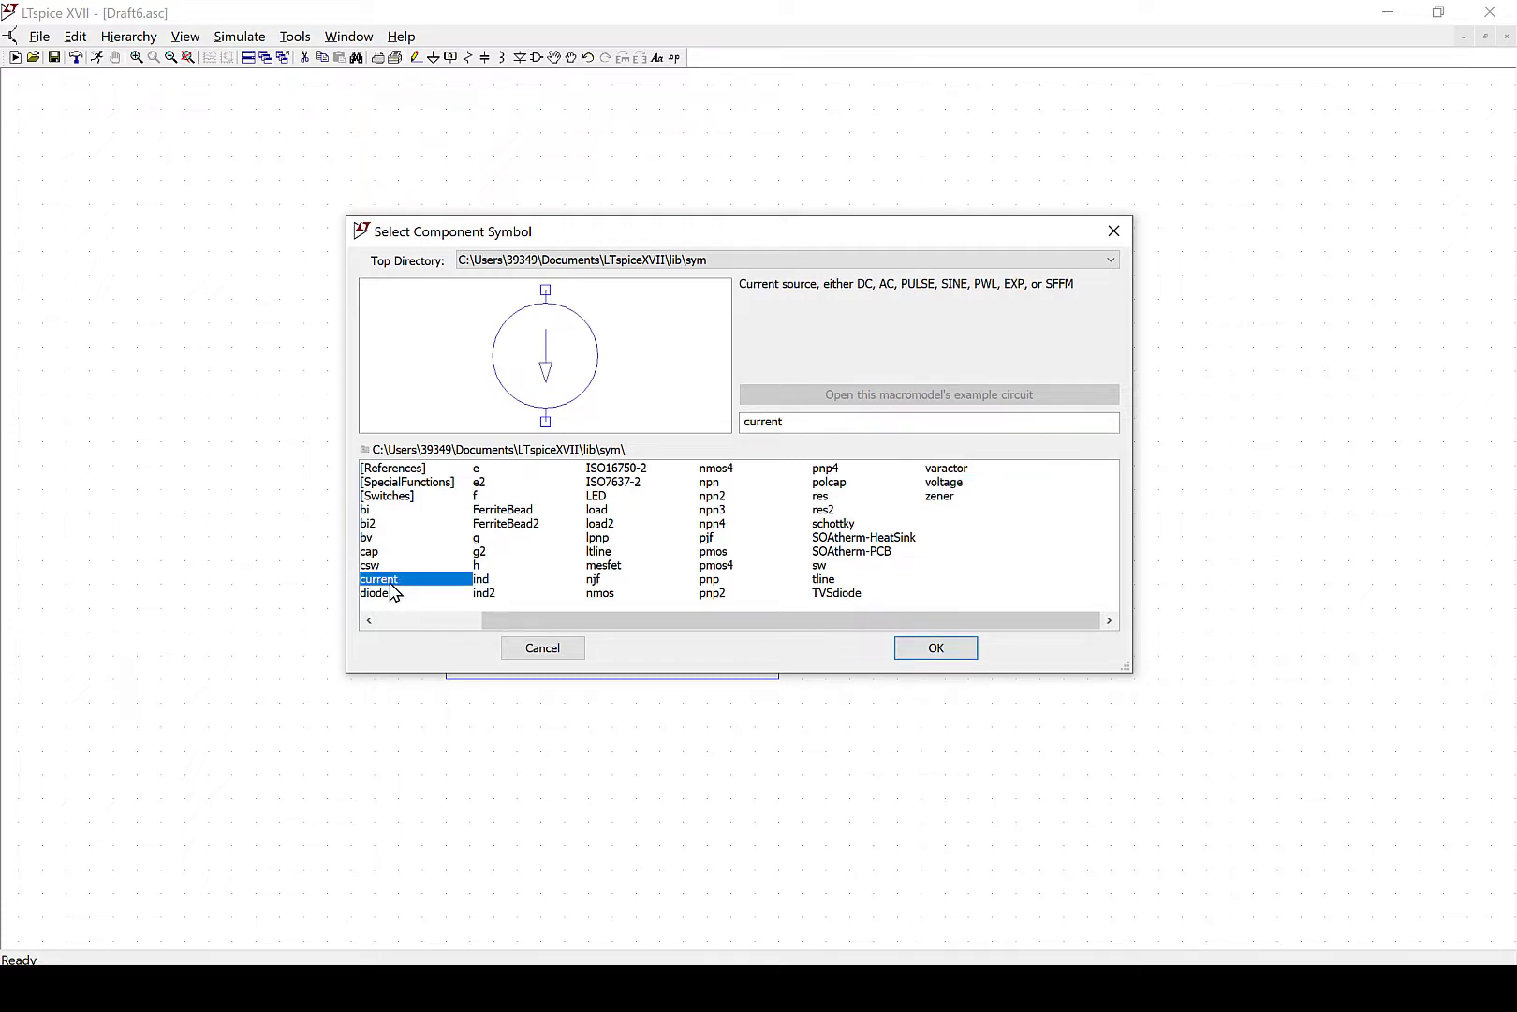
{"action": "left_click", "coordinate": [944, 482]}
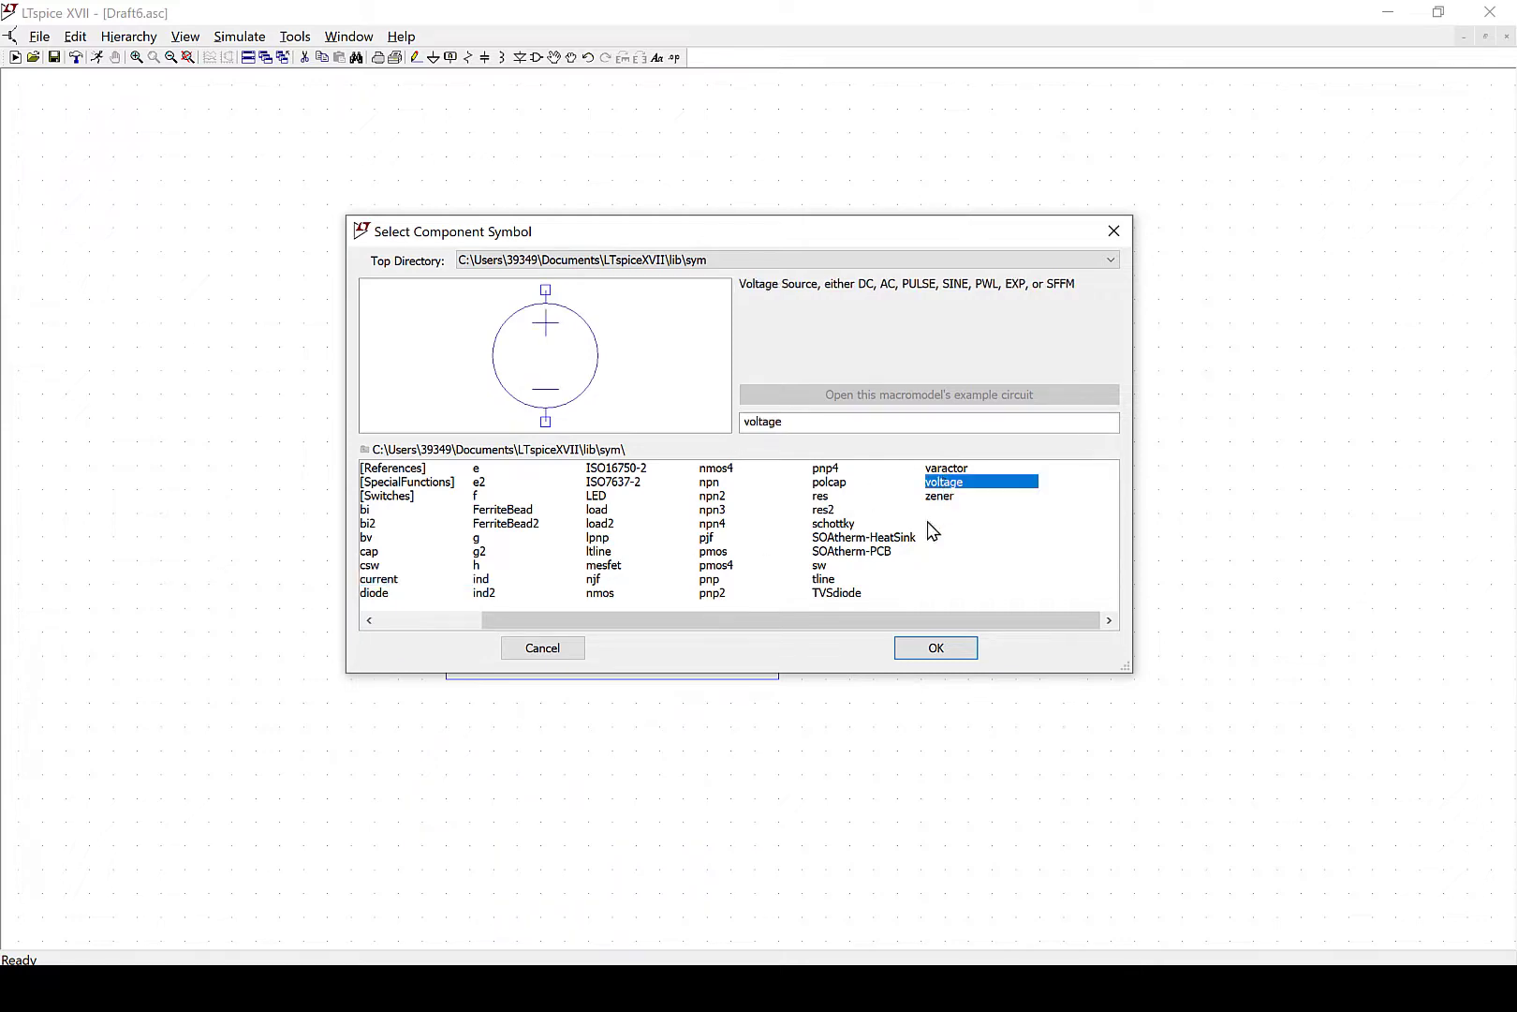
{"action": "left_click", "coordinate": [934, 649]}
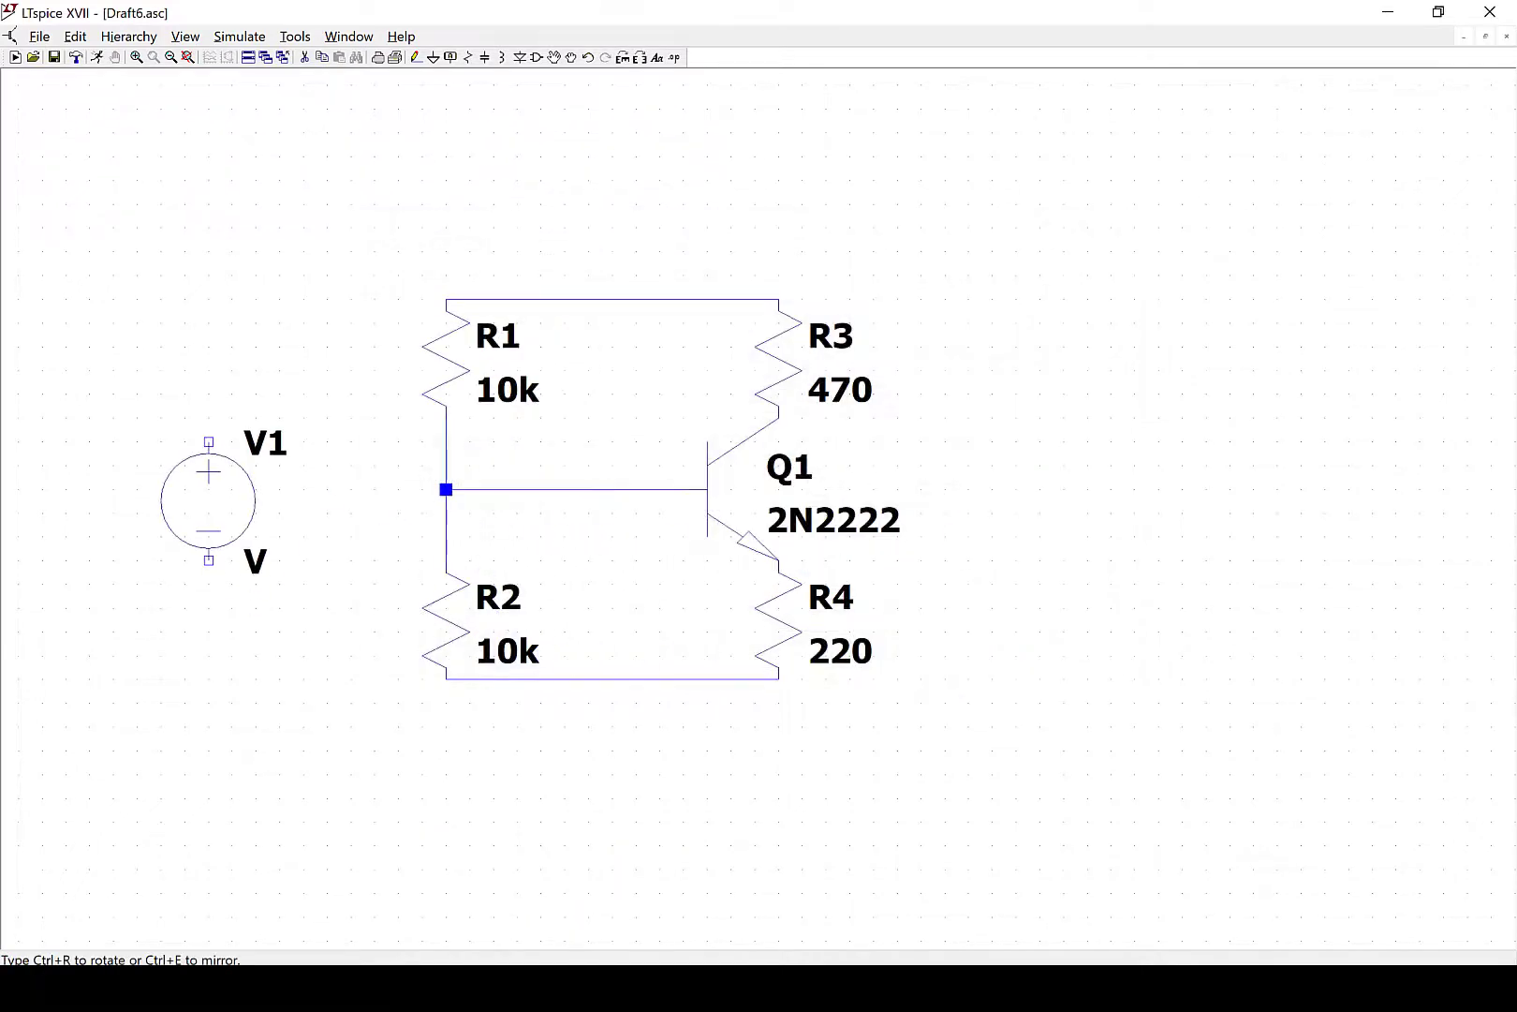
{"action": "left_click", "coordinate": [184, 478]}
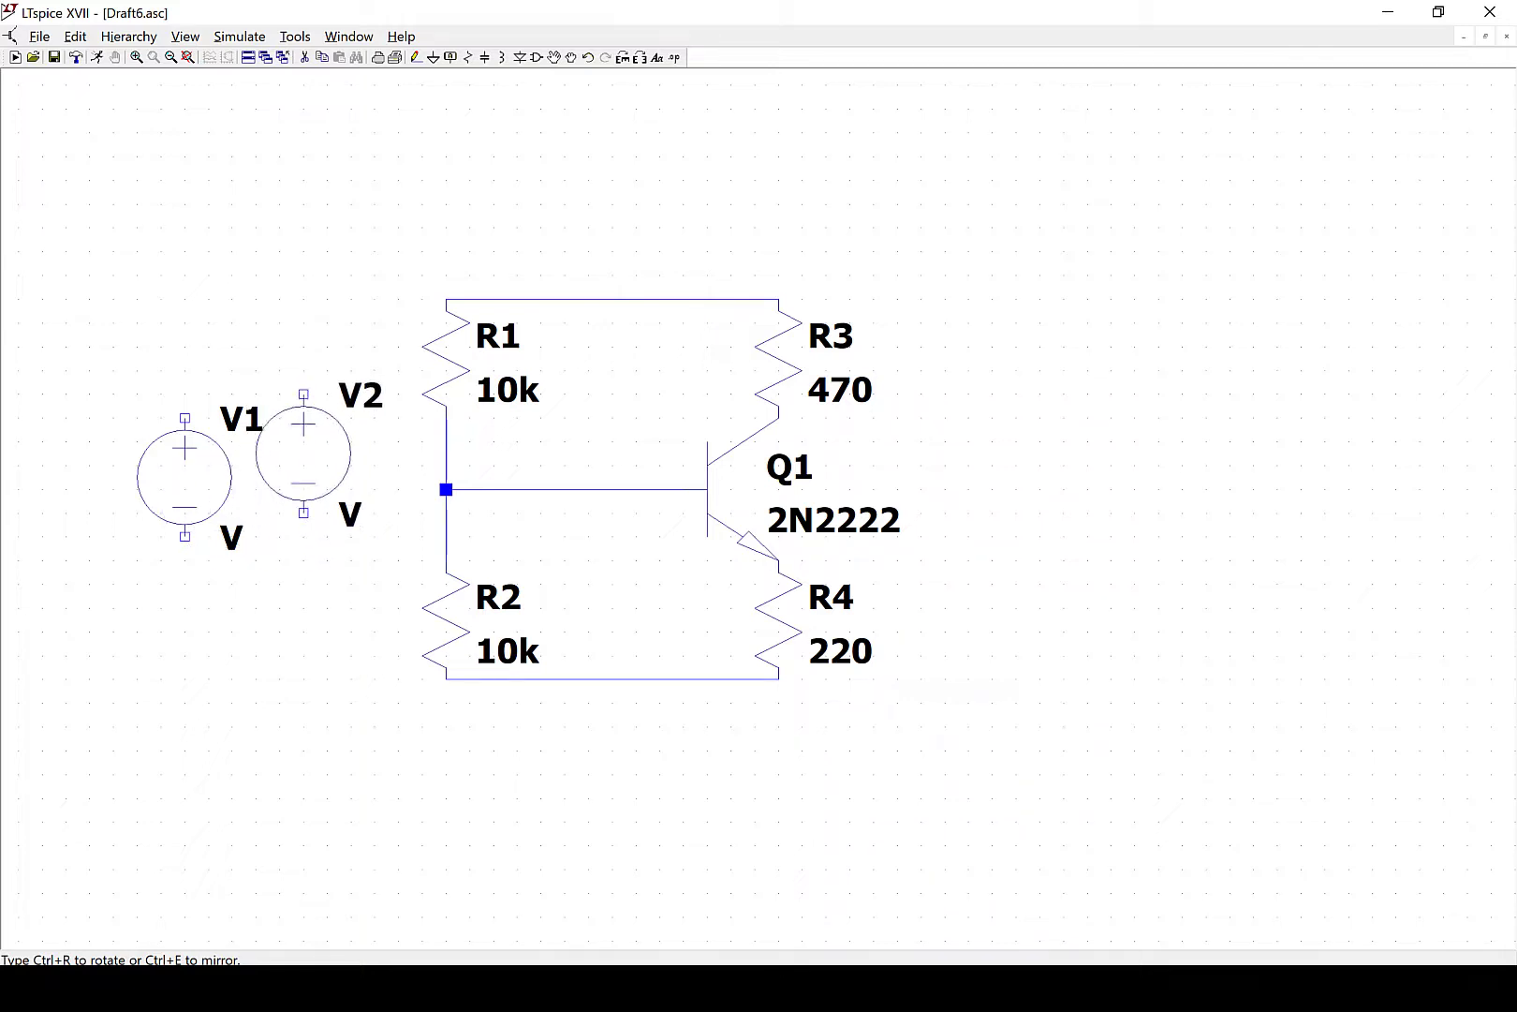
{"action": "key", "text": "Escape"}
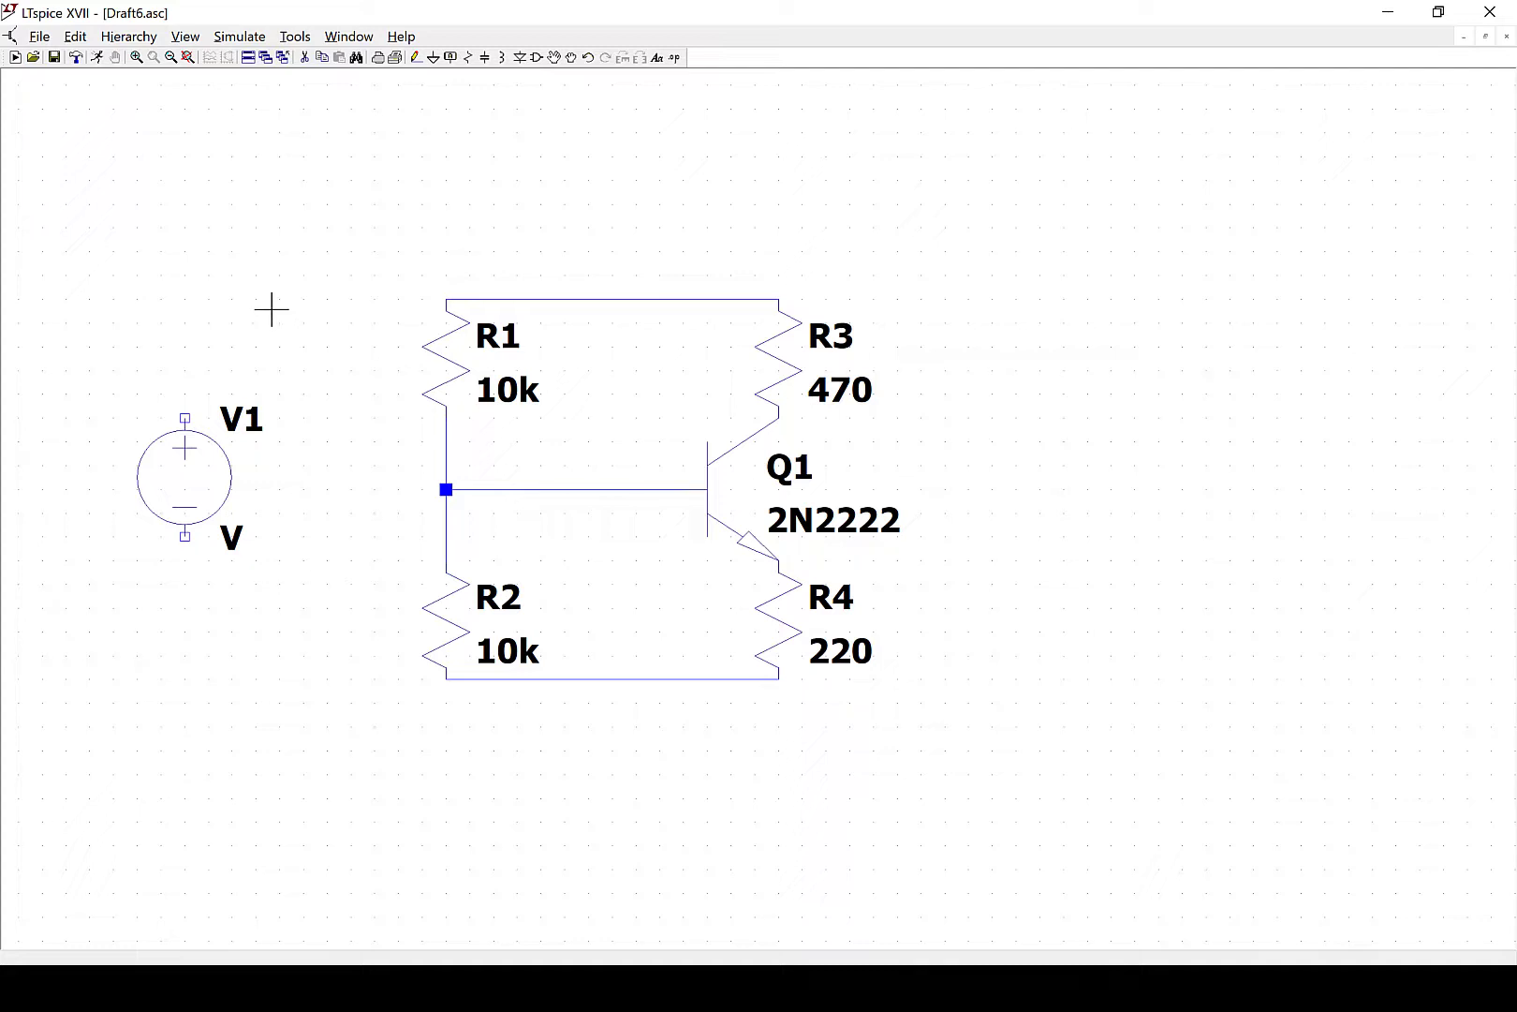
Wire V1's positive terminal to R1's upper terminal and its negative terminal to R2's lower terminal
{"action": "left_click", "coordinate": [417, 61]}
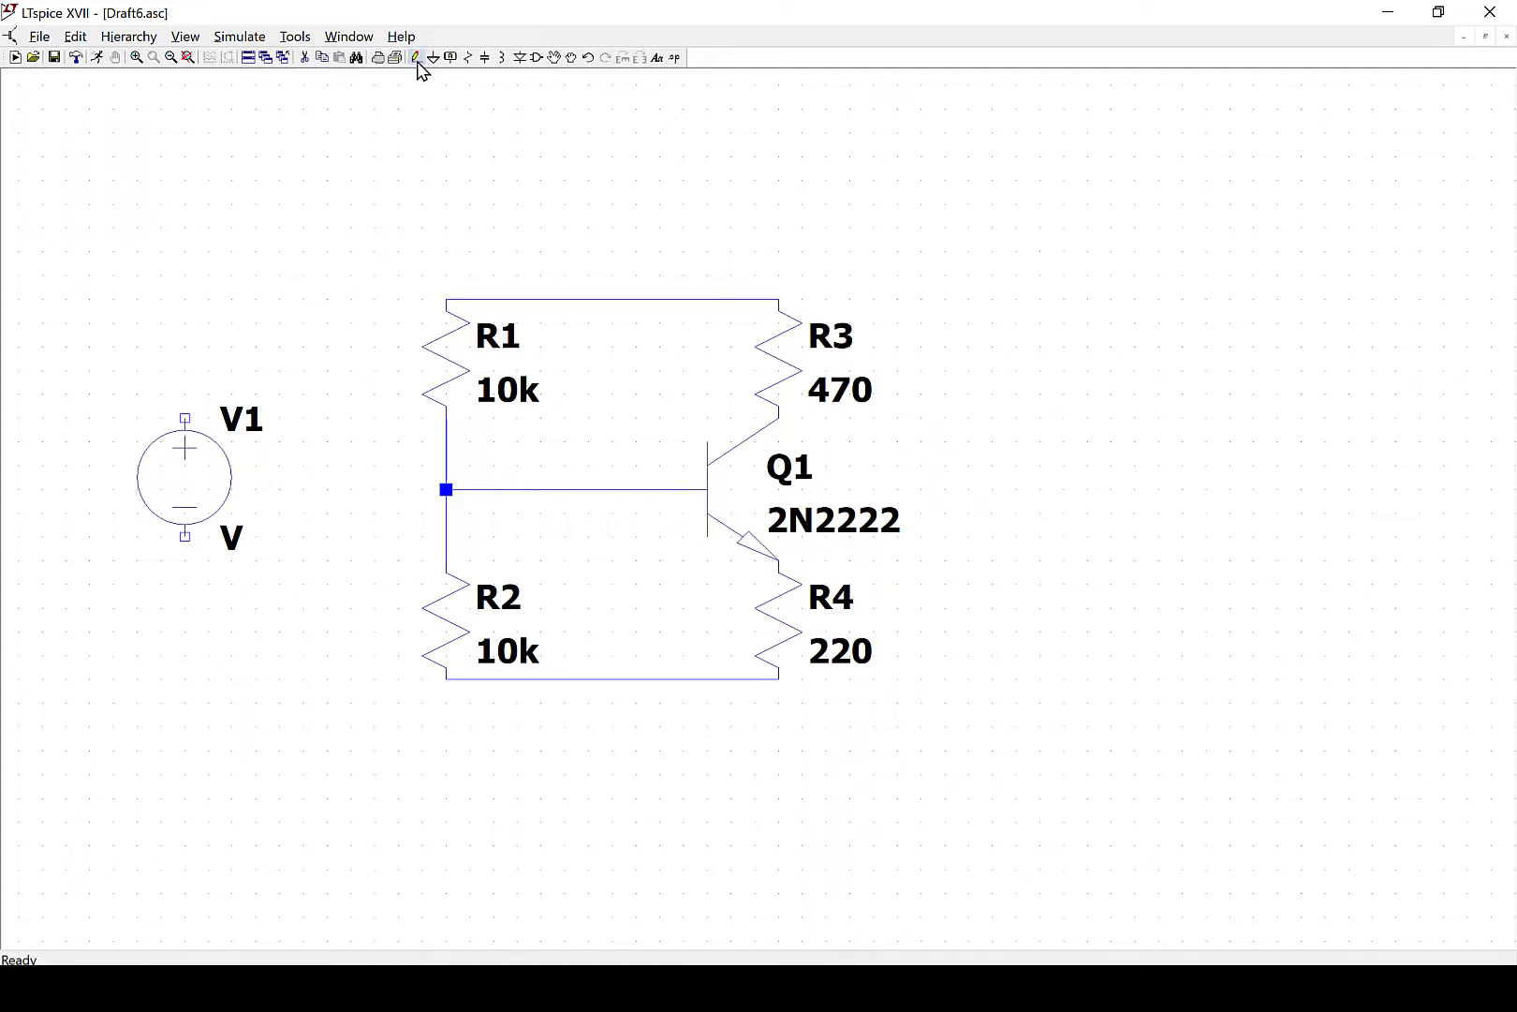
{"action": "left_click", "coordinate": [446, 299]}
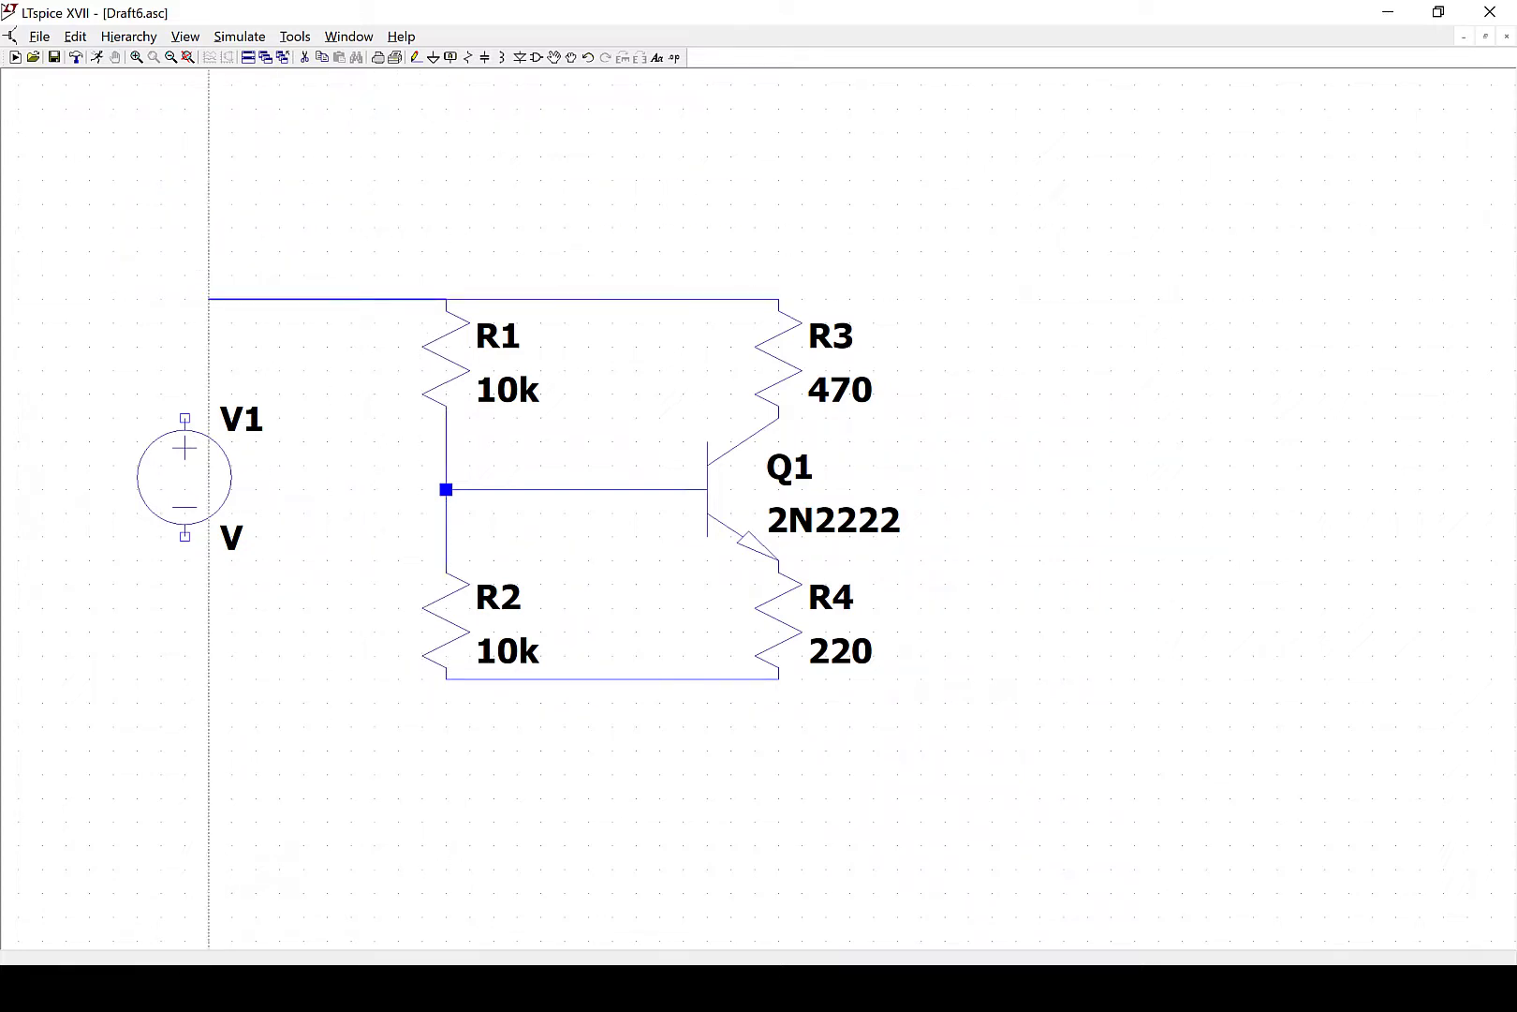
{"action": "left_click", "coordinate": [185, 300]}
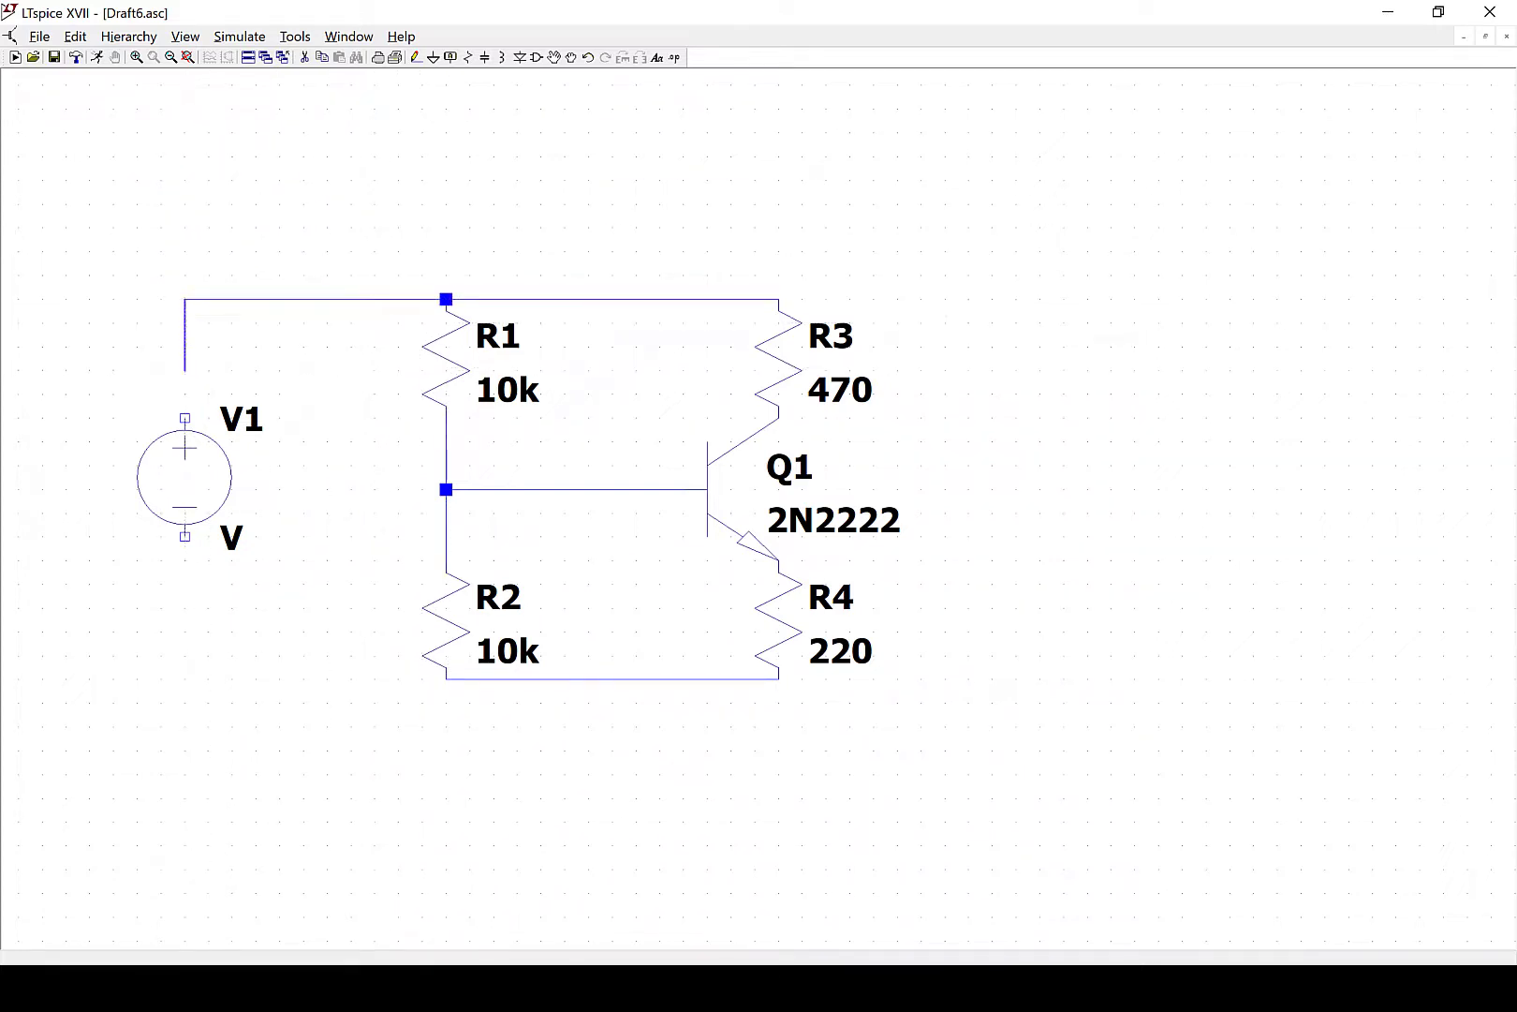
{"action": "left_click", "coordinate": [185, 418]}
{"action": "left_click", "coordinate": [185, 537]}
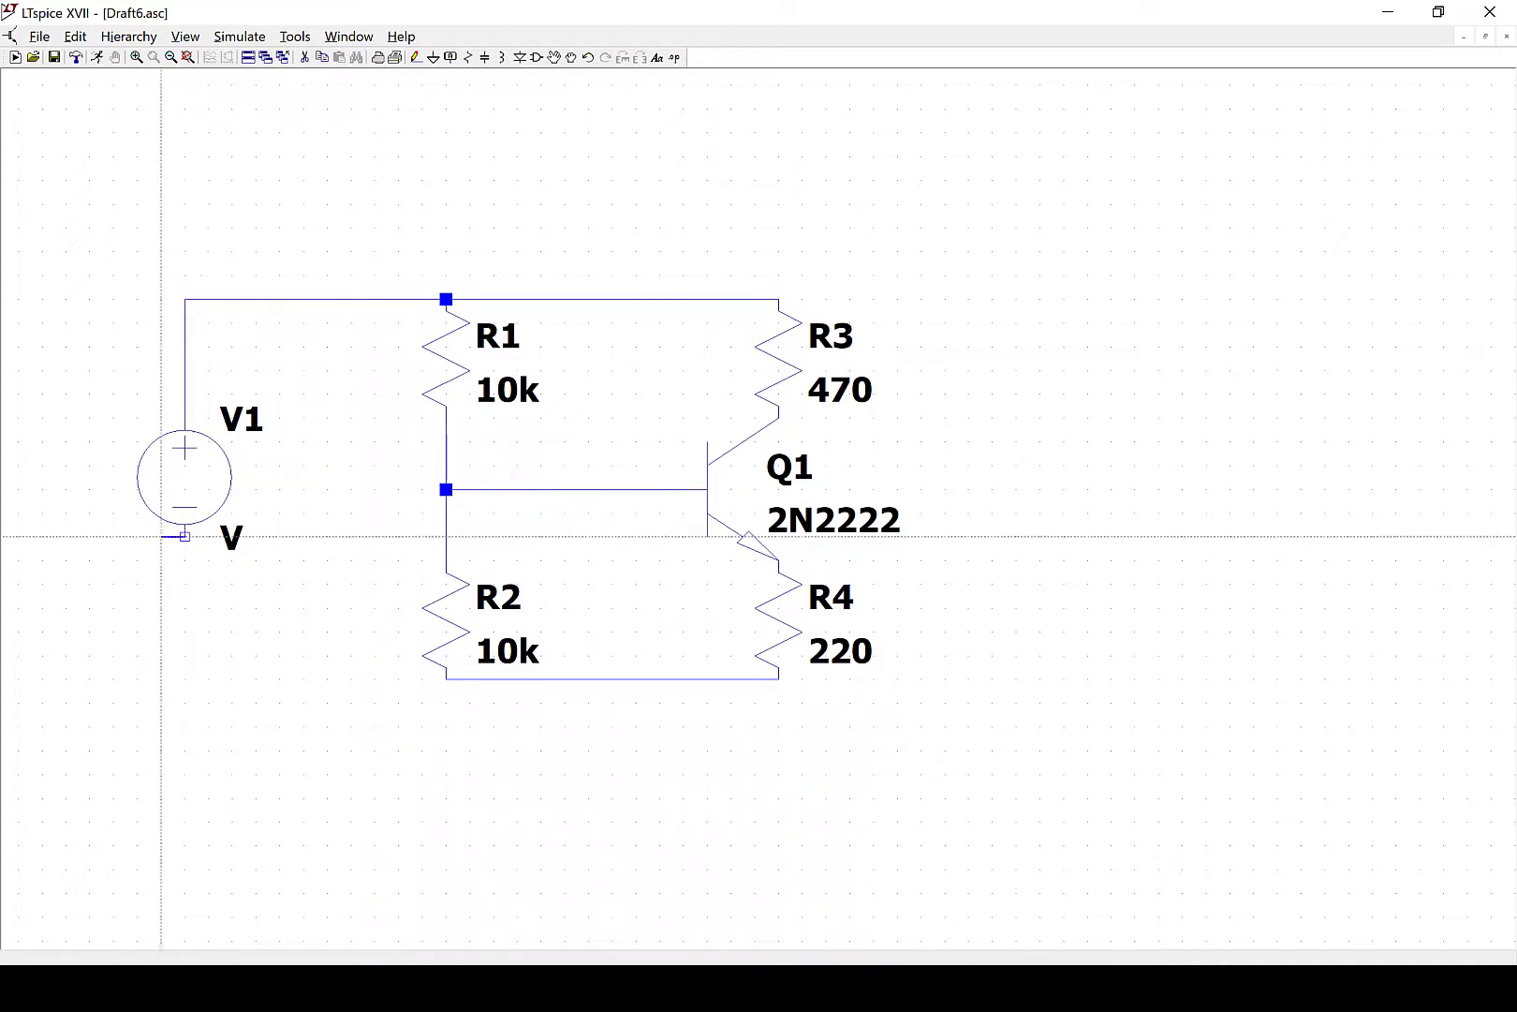
{"action": "left_click", "coordinate": [185, 679]}
{"action": "left_click", "coordinate": [445, 678]}
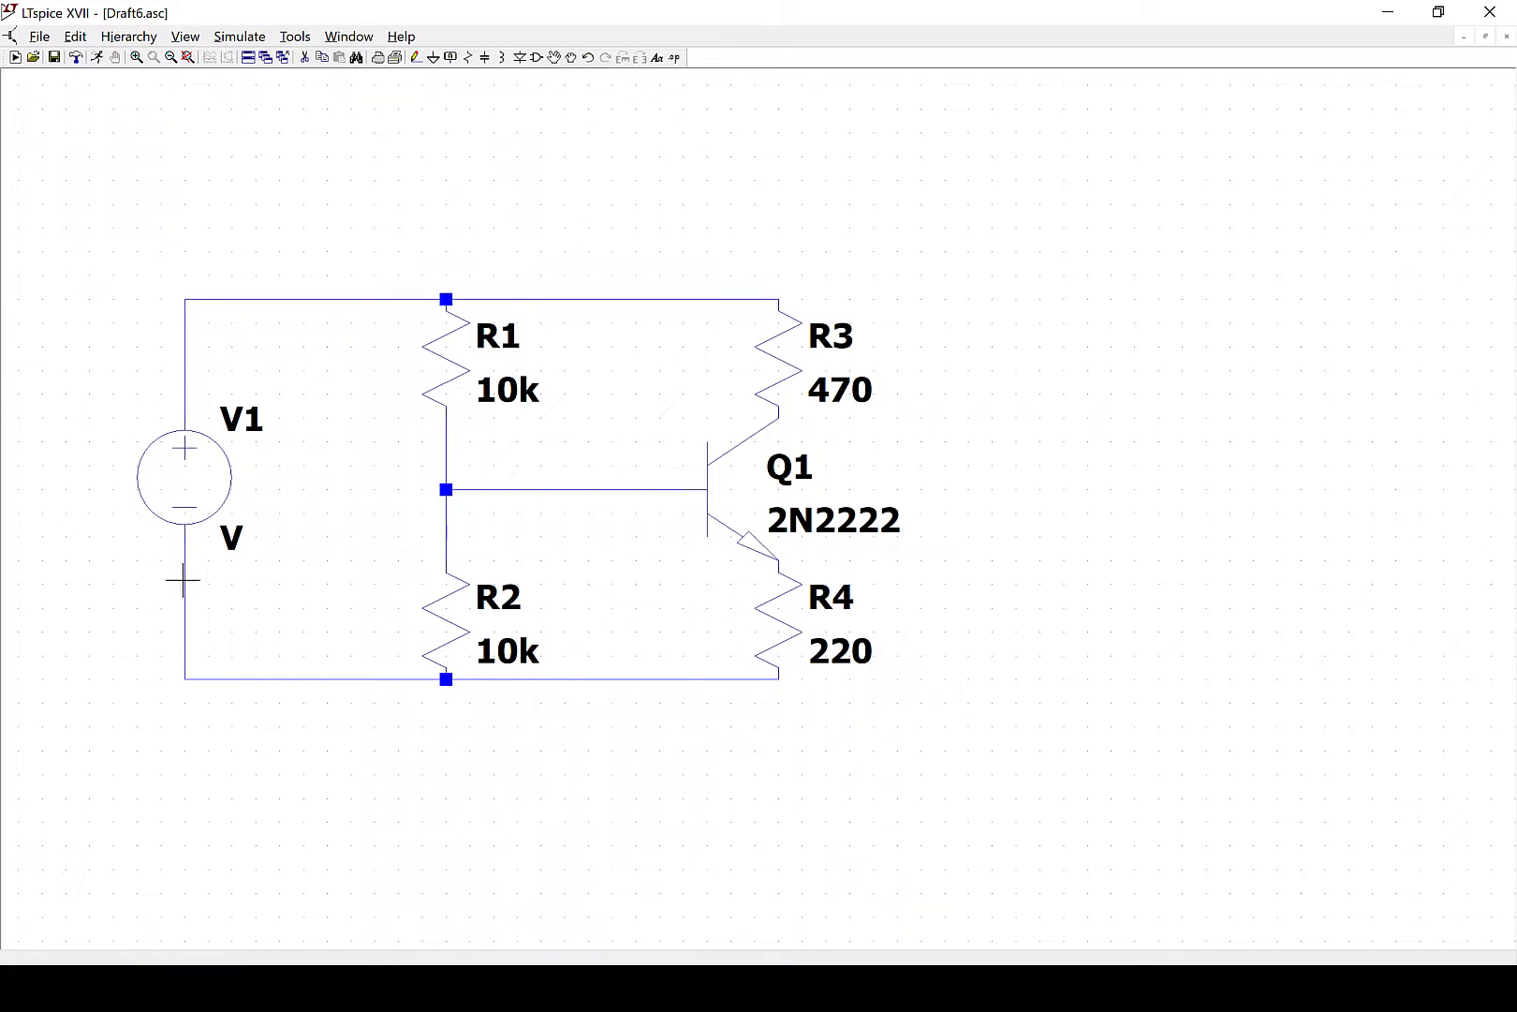
Set the voltage source V1's value to 6
{"action": "right_click", "coordinate": [231, 536]}
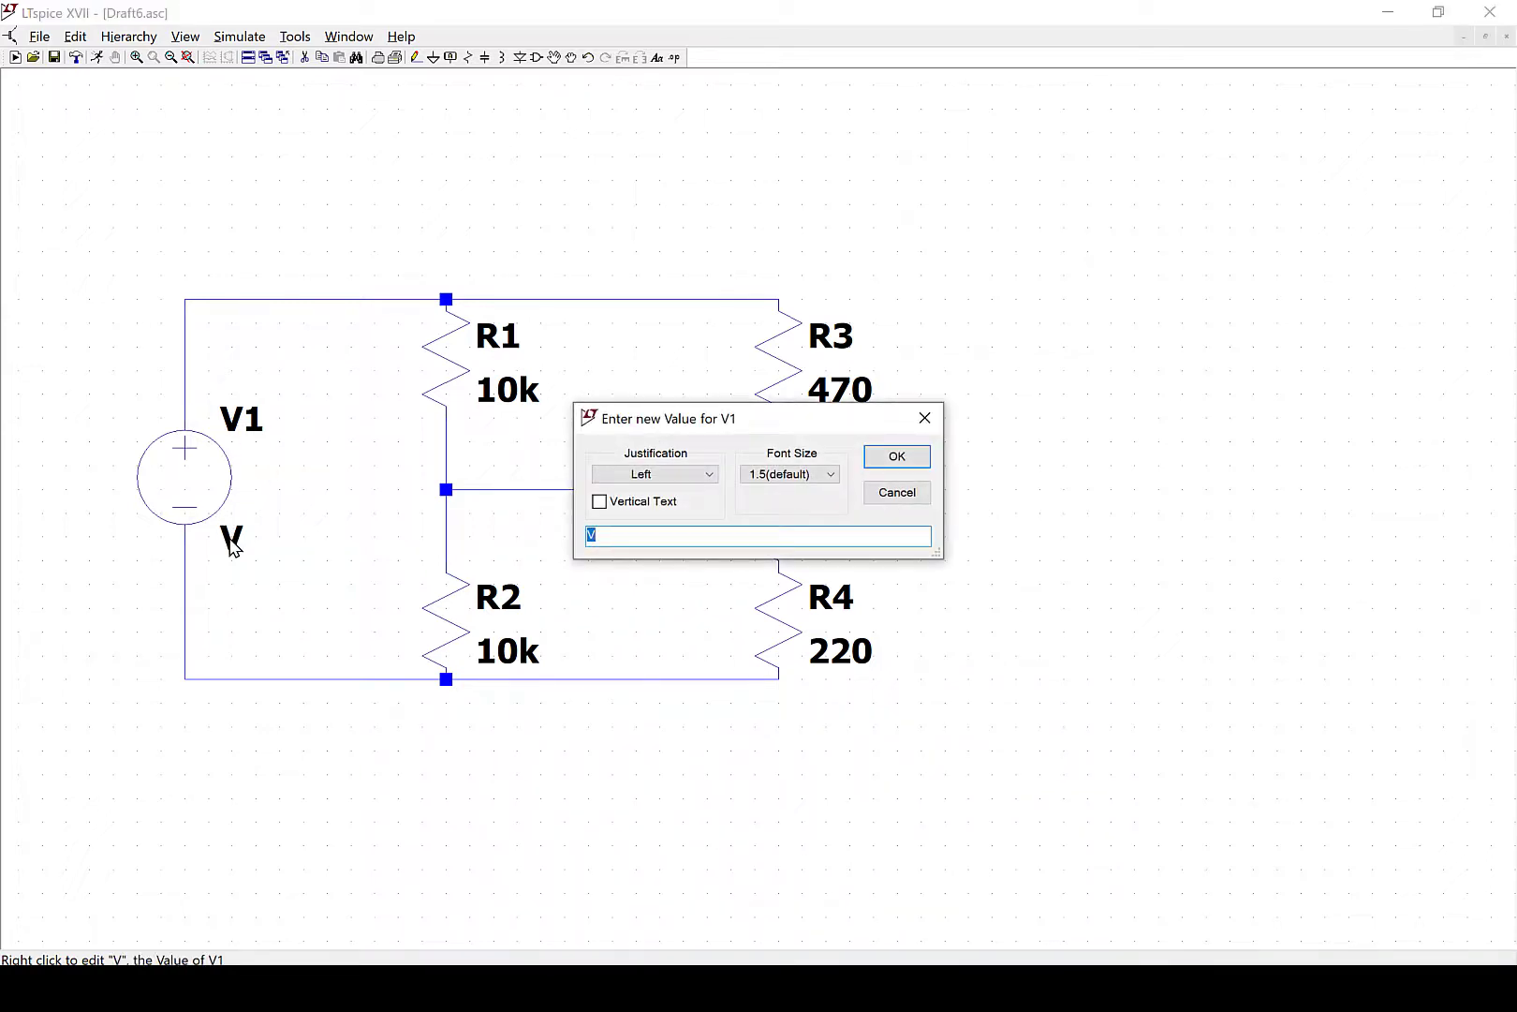
{"action": "type", "text": "6"}
{"action": "left_click", "coordinate": [921, 459]}
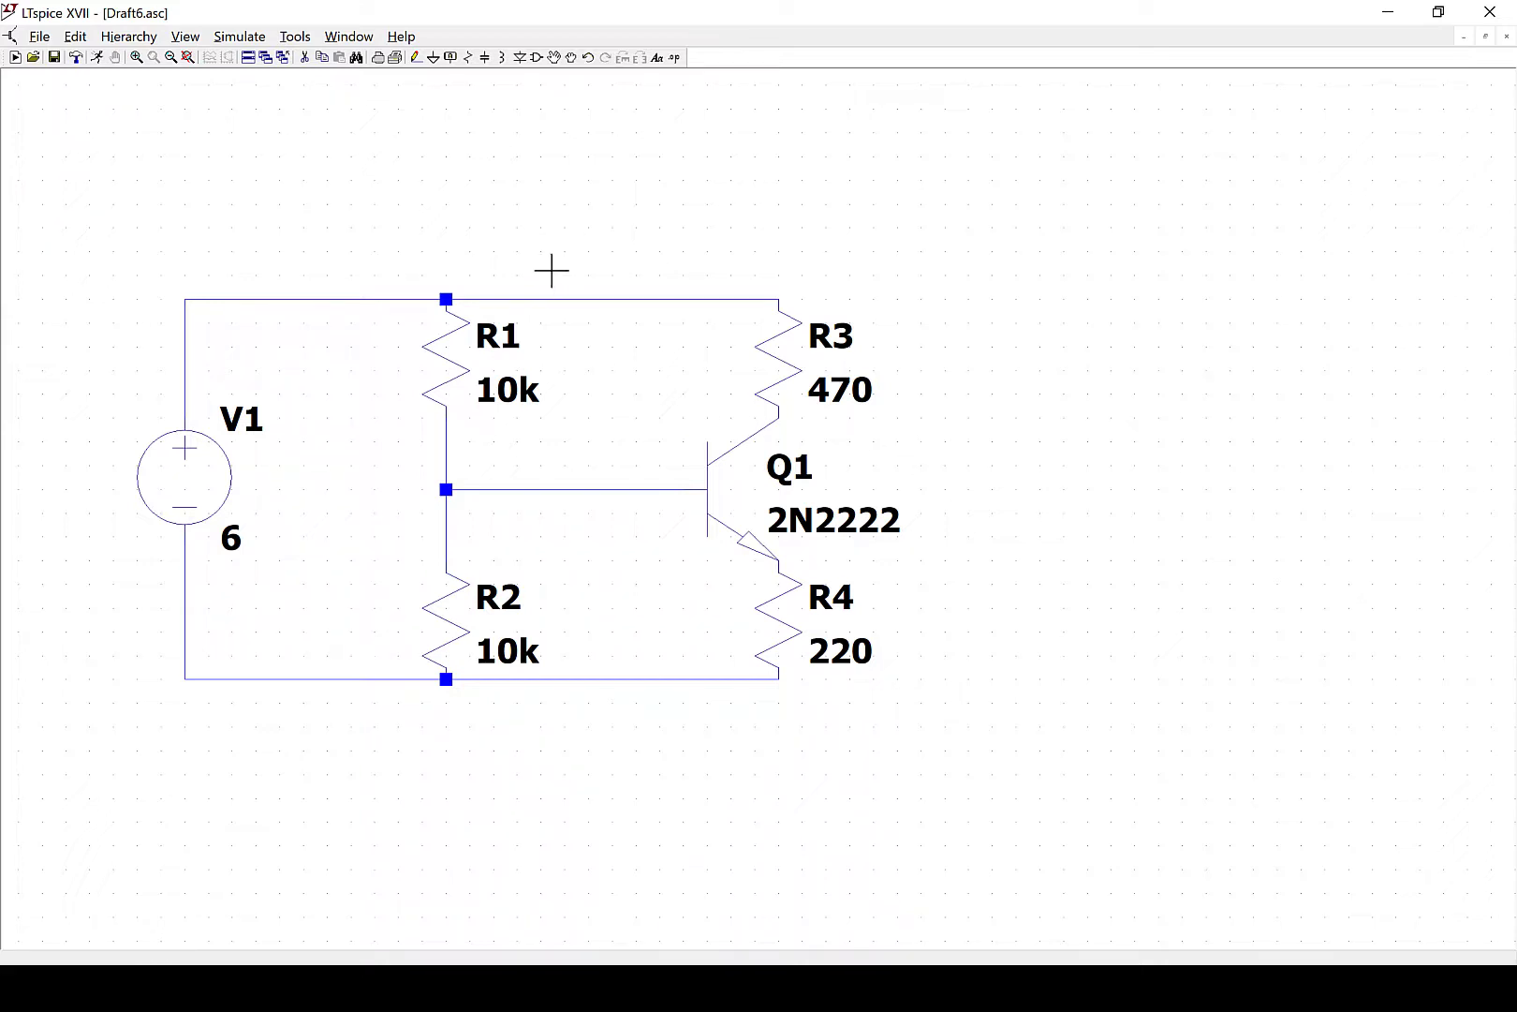
Place a ground symbol directly below R2 and wire it to the junction at R2's lower terminal
{"action": "left_click", "coordinate": [434, 60]}
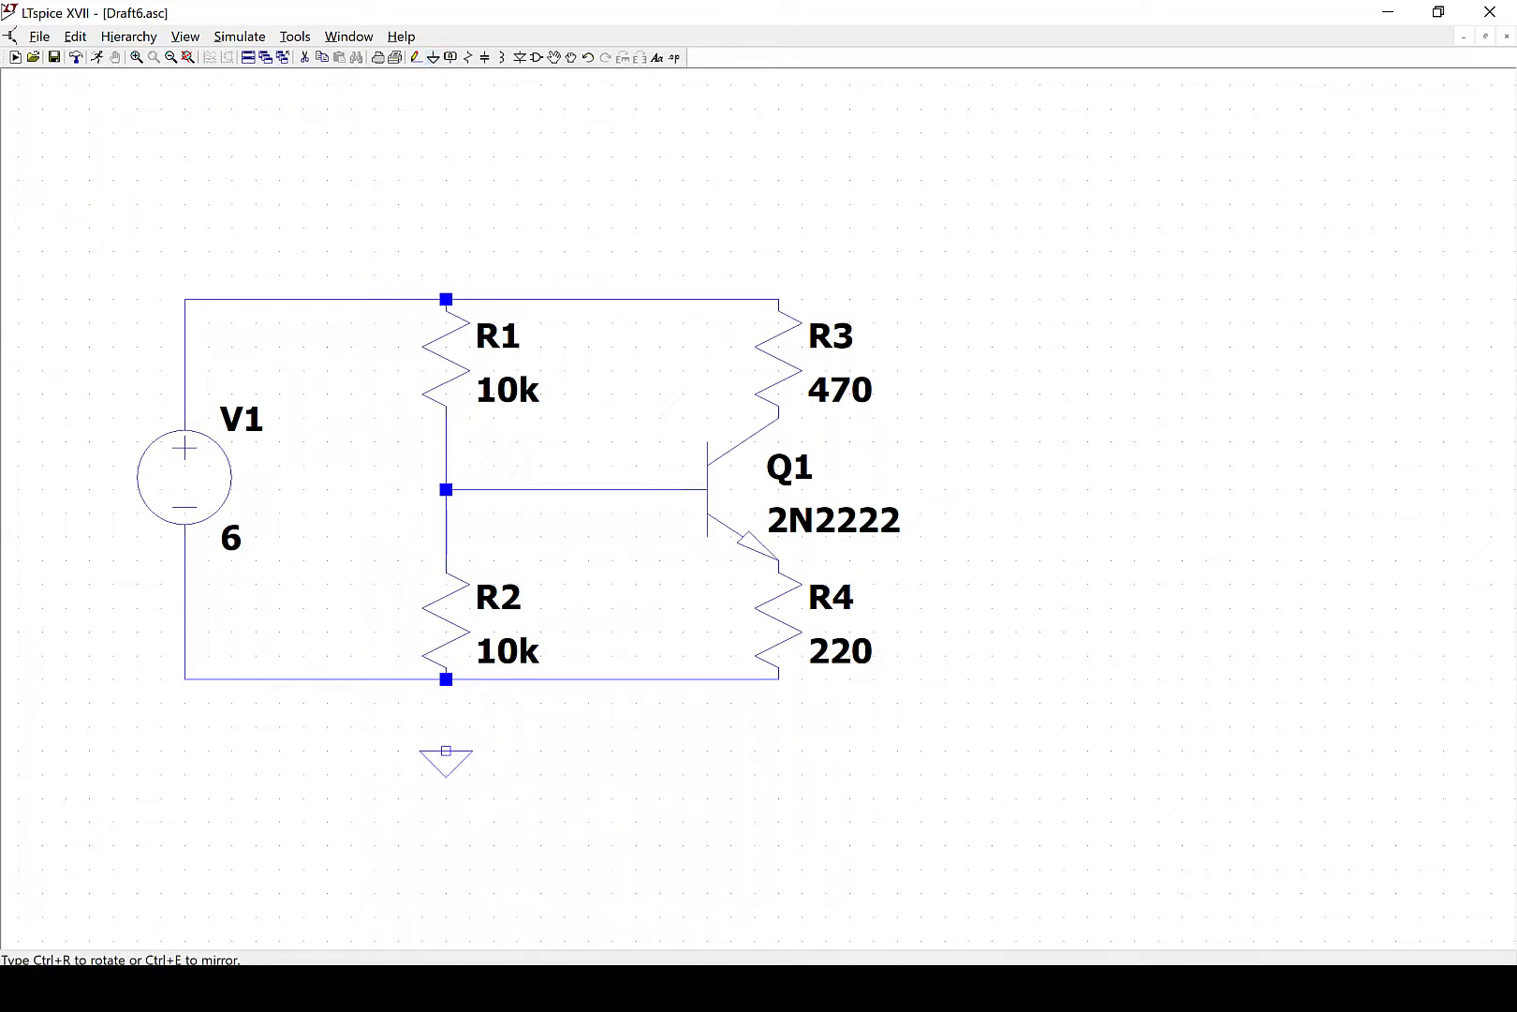
{"action": "left_click", "coordinate": [446, 750]}
{"action": "key", "text": "Escape"}
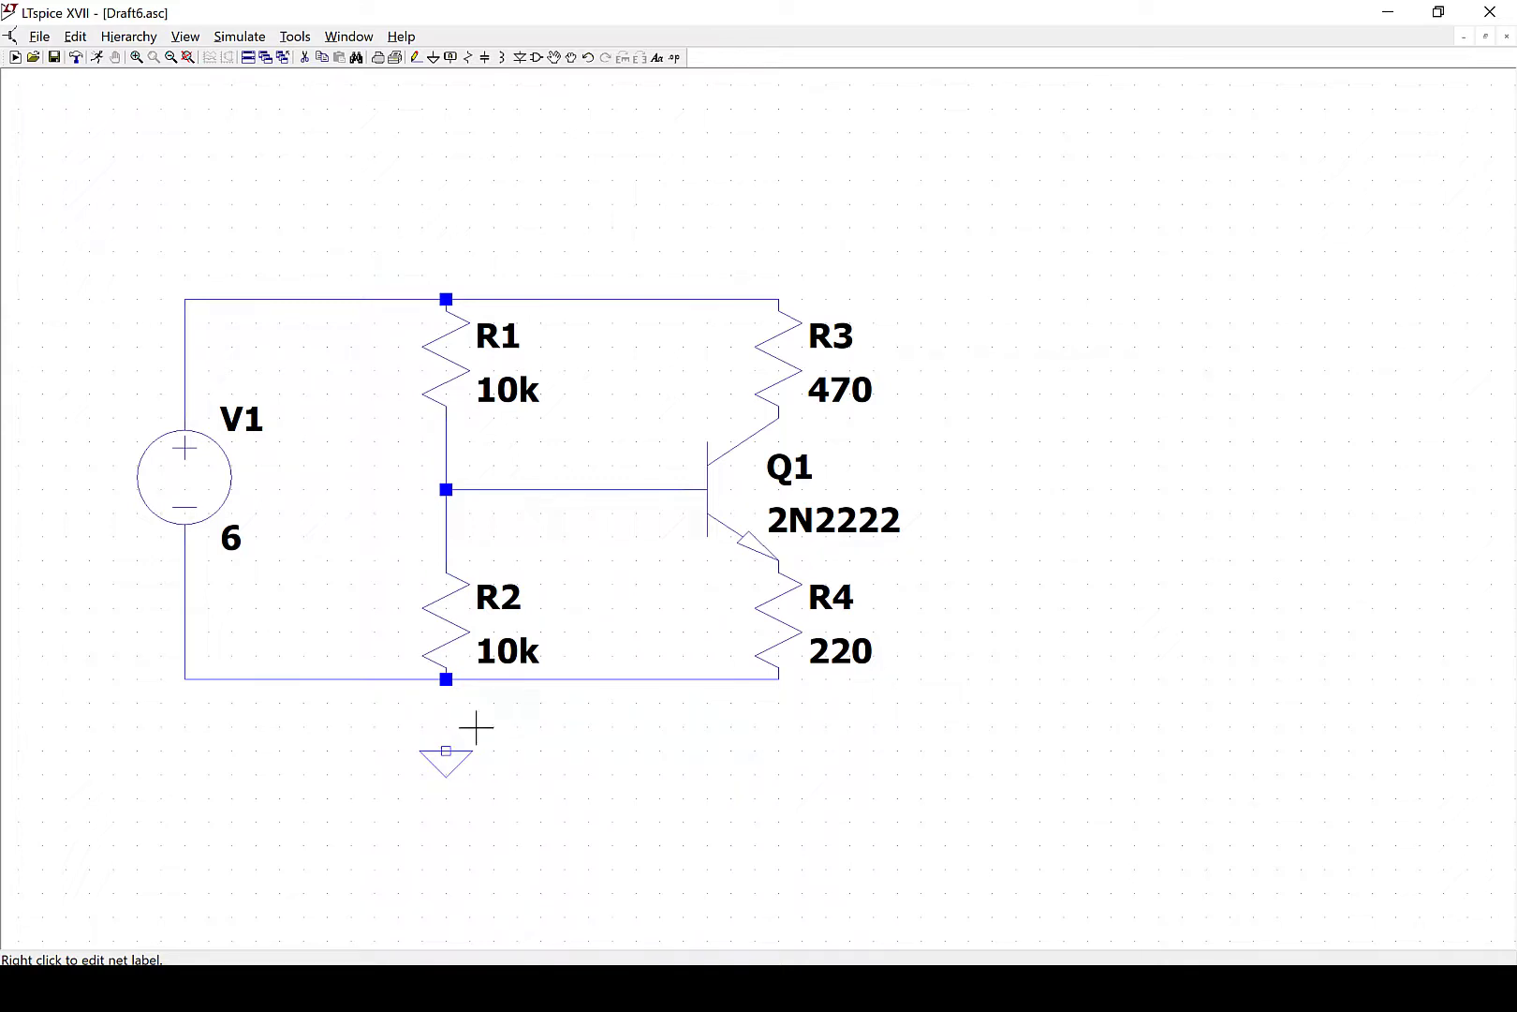
{"action": "left_click", "coordinate": [415, 57]}
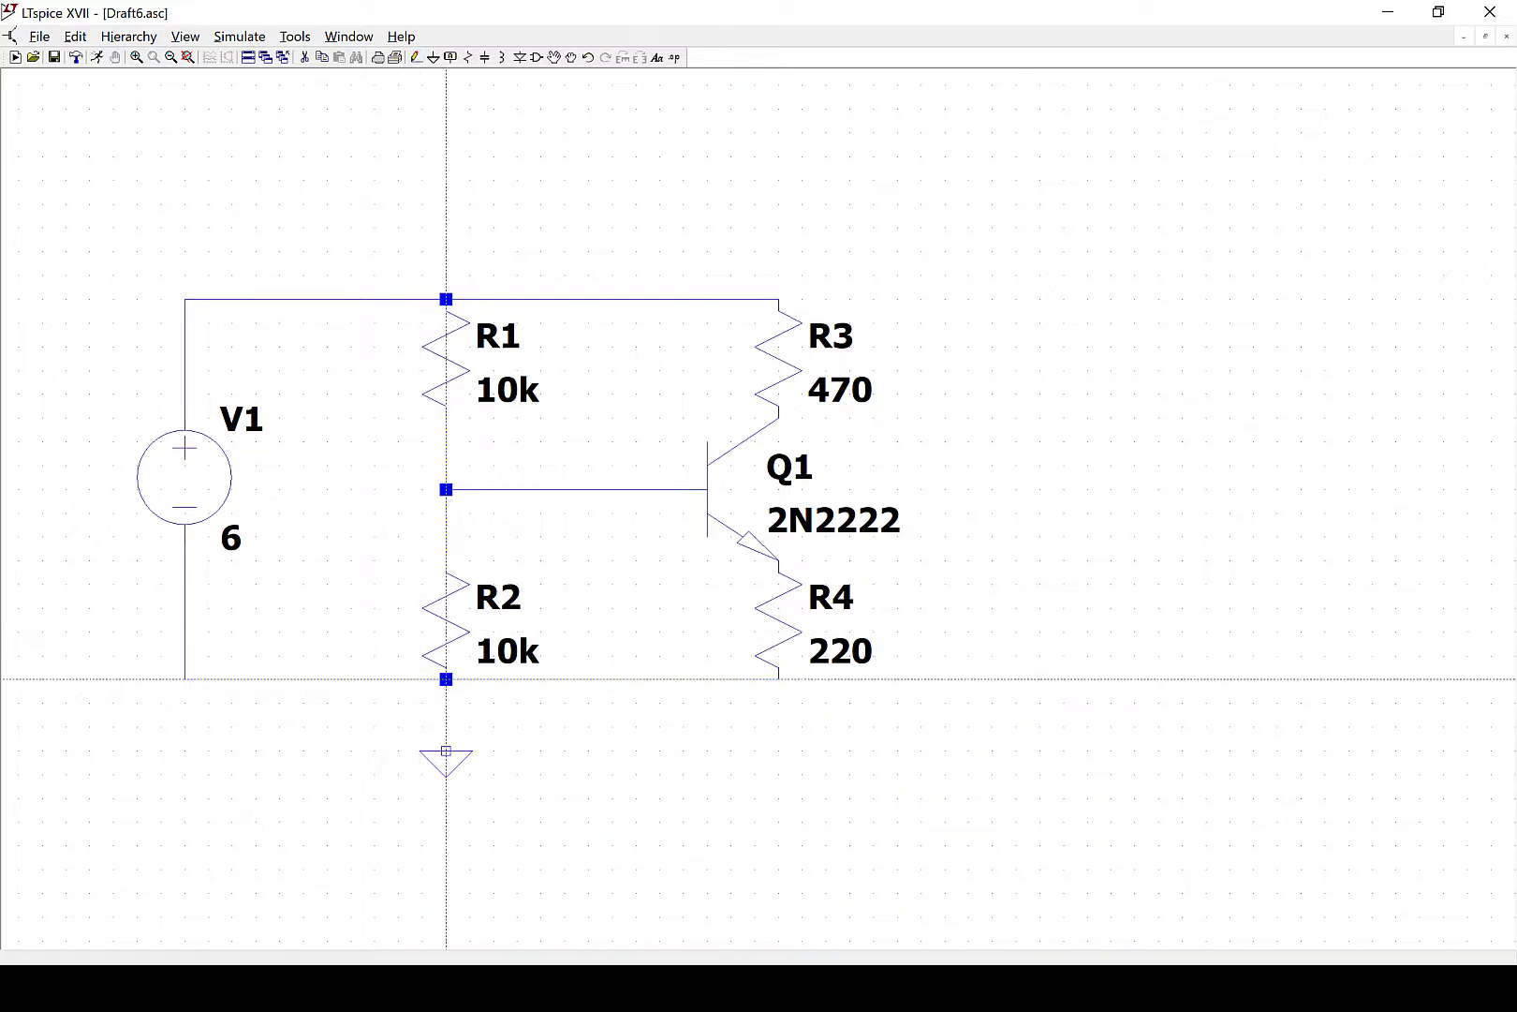
{"action": "left_click", "coordinate": [446, 678]}
{"action": "left_click", "coordinate": [445, 750]}
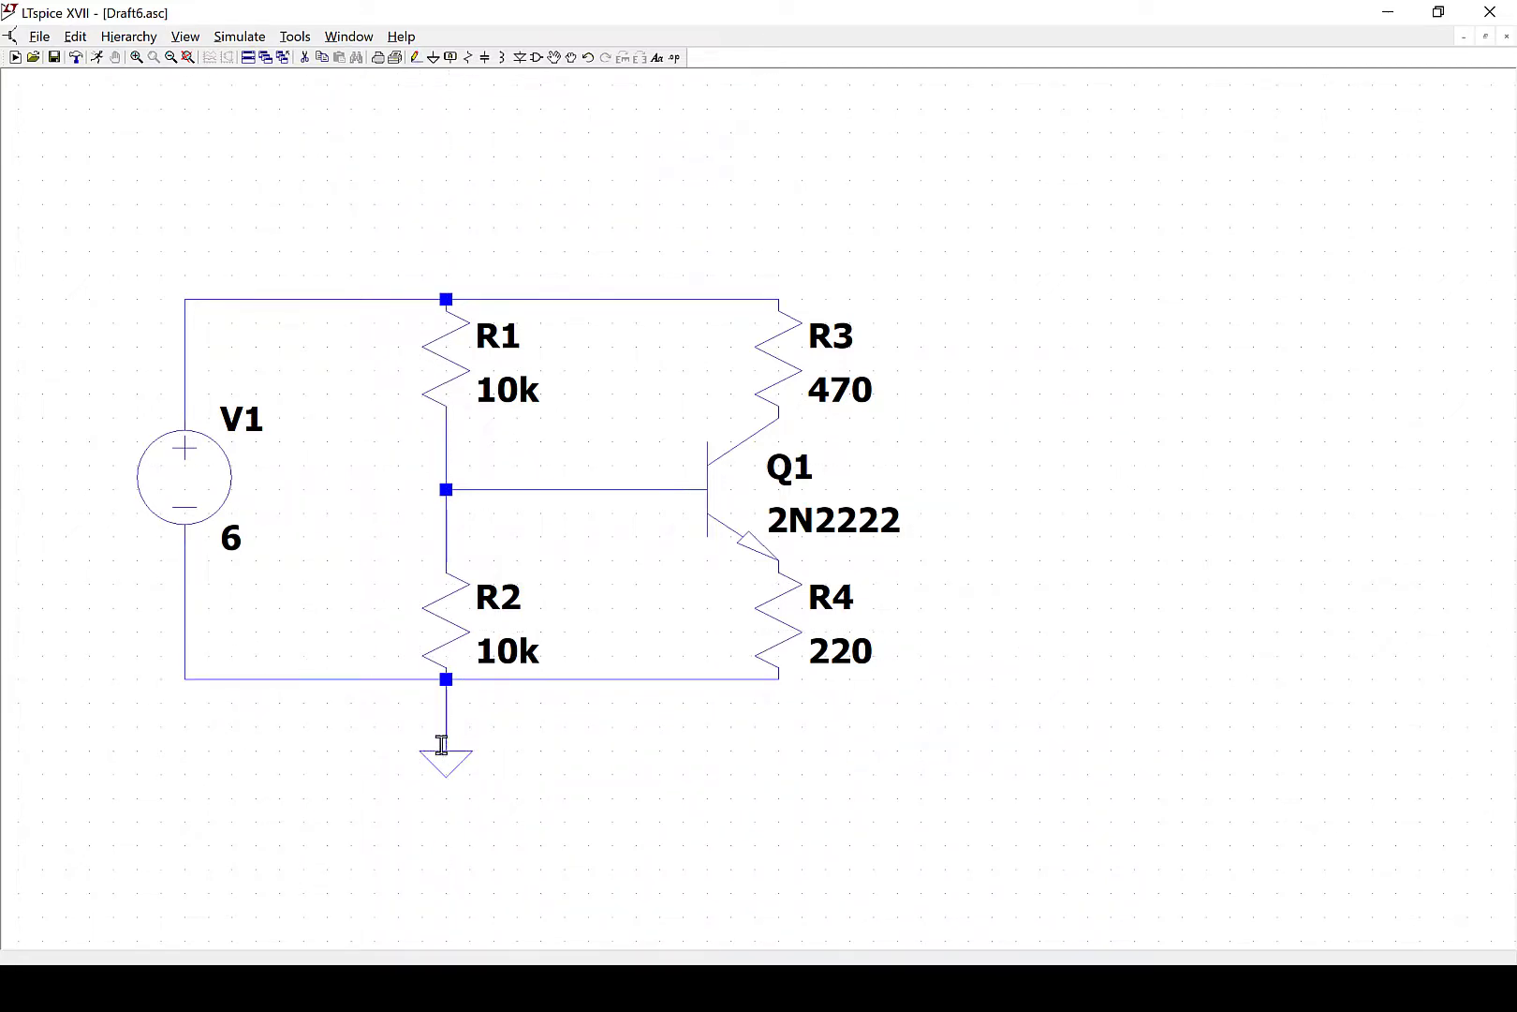
{"action": "key", "text": "Escape"}
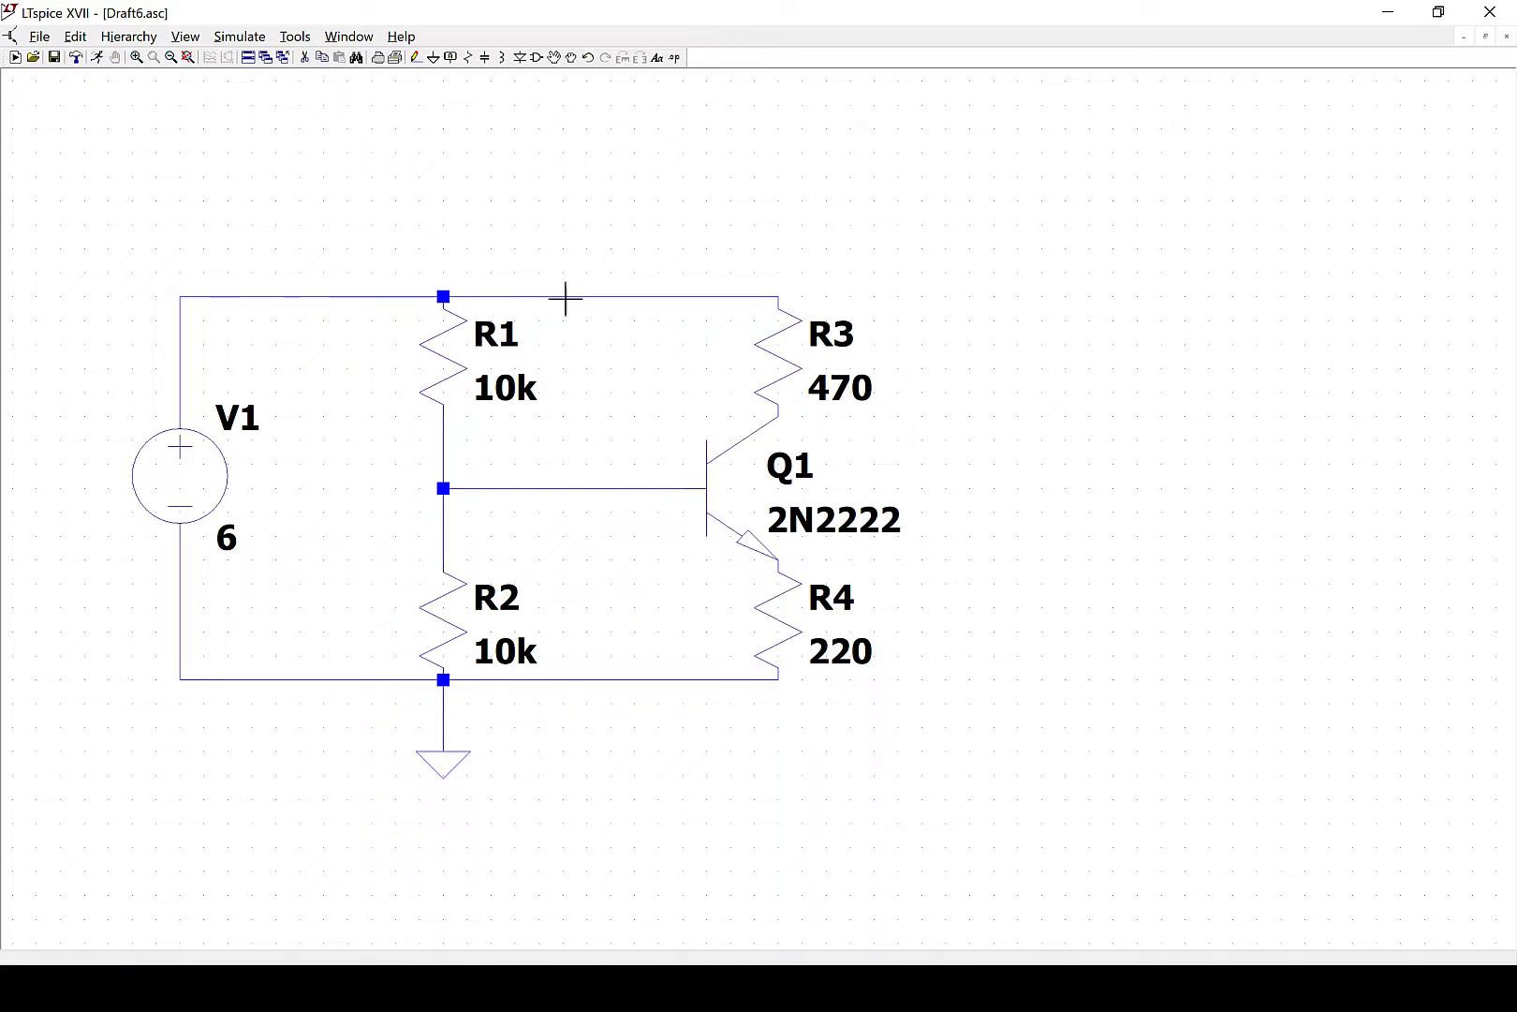
Set the simulation command to DC operating point and place the .op directive below the circuit, between the ground symbol and R4
{"action": "left_click", "coordinate": [251, 39]}
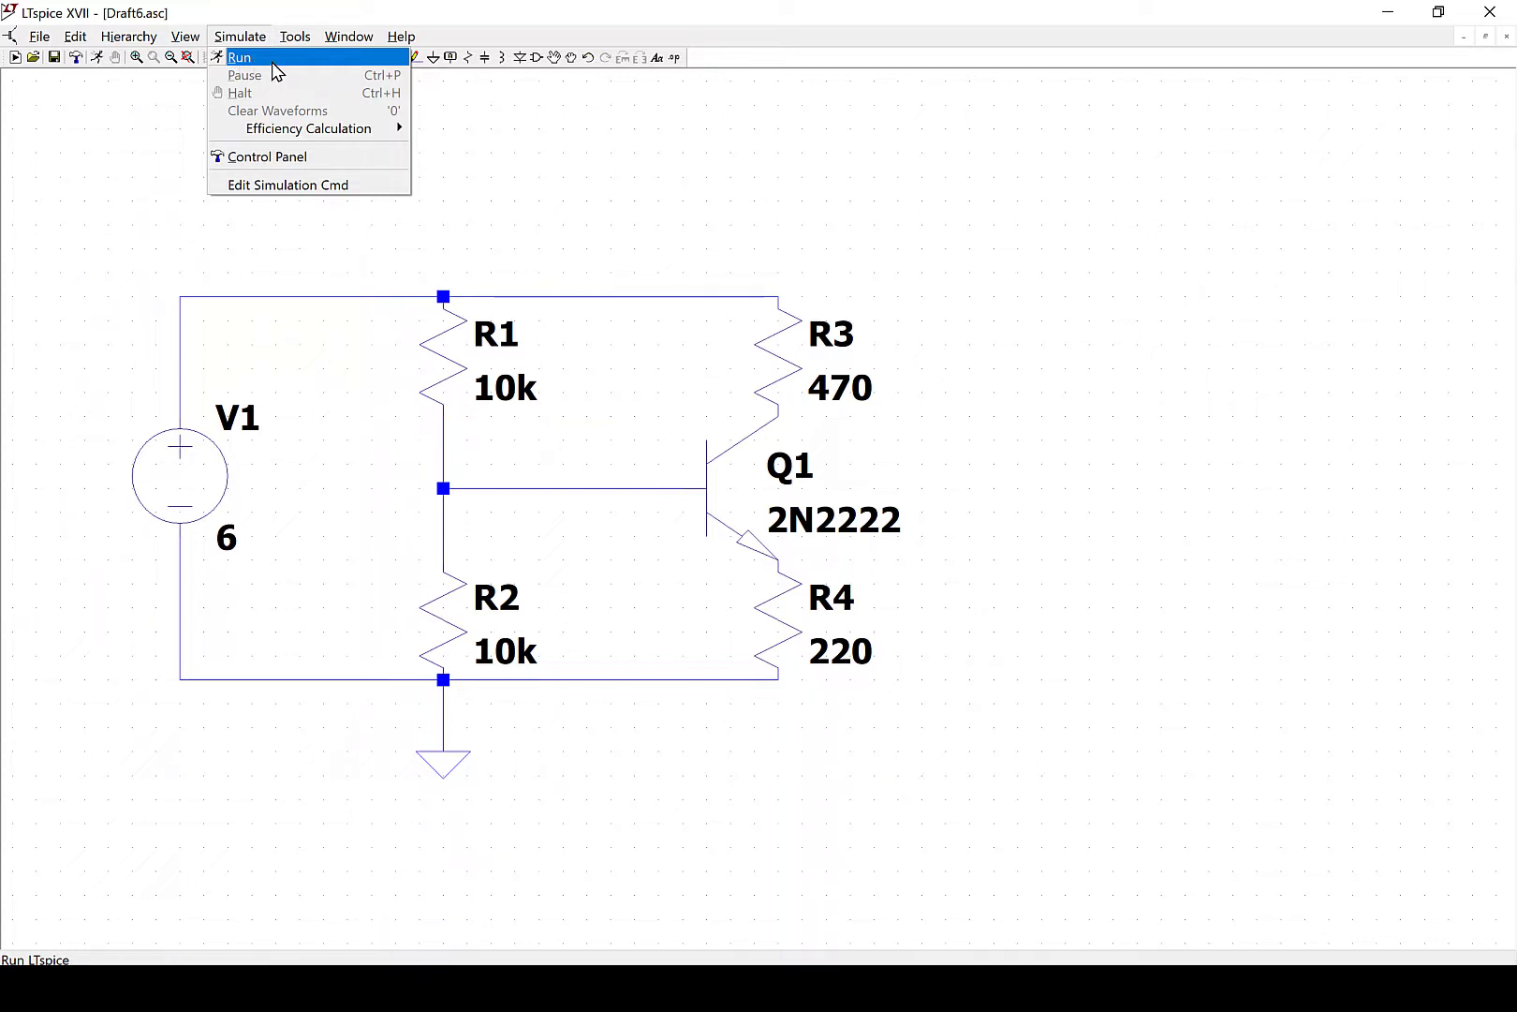
{"action": "left_click", "coordinate": [283, 186]}
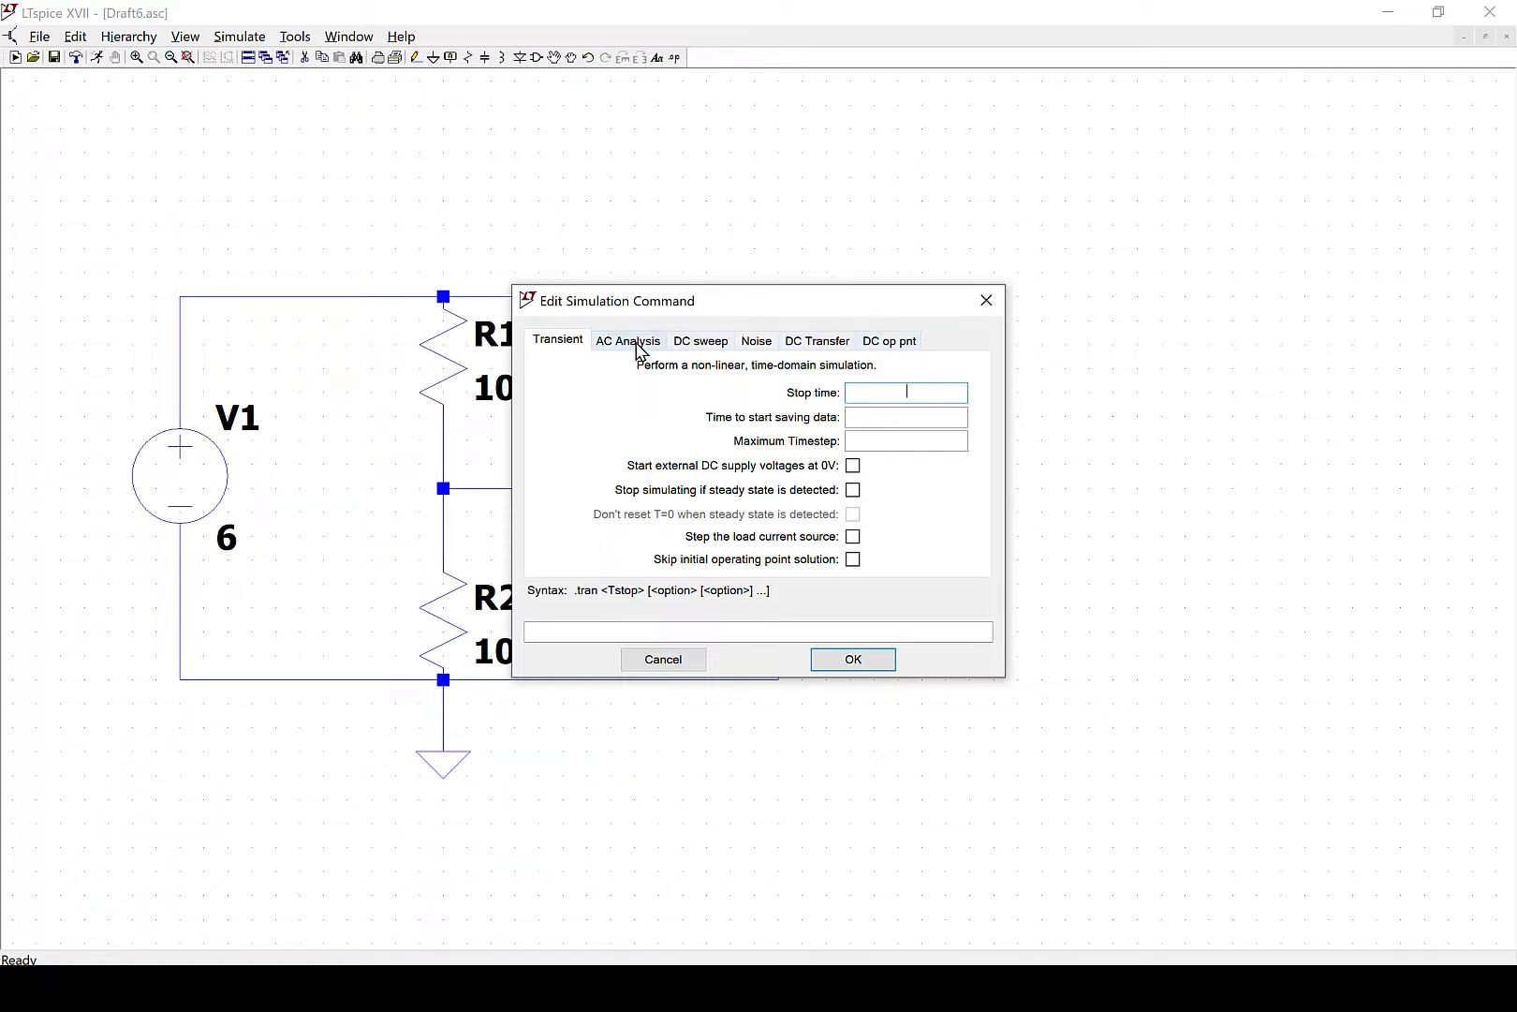
{"action": "left_click", "coordinate": [892, 349]}
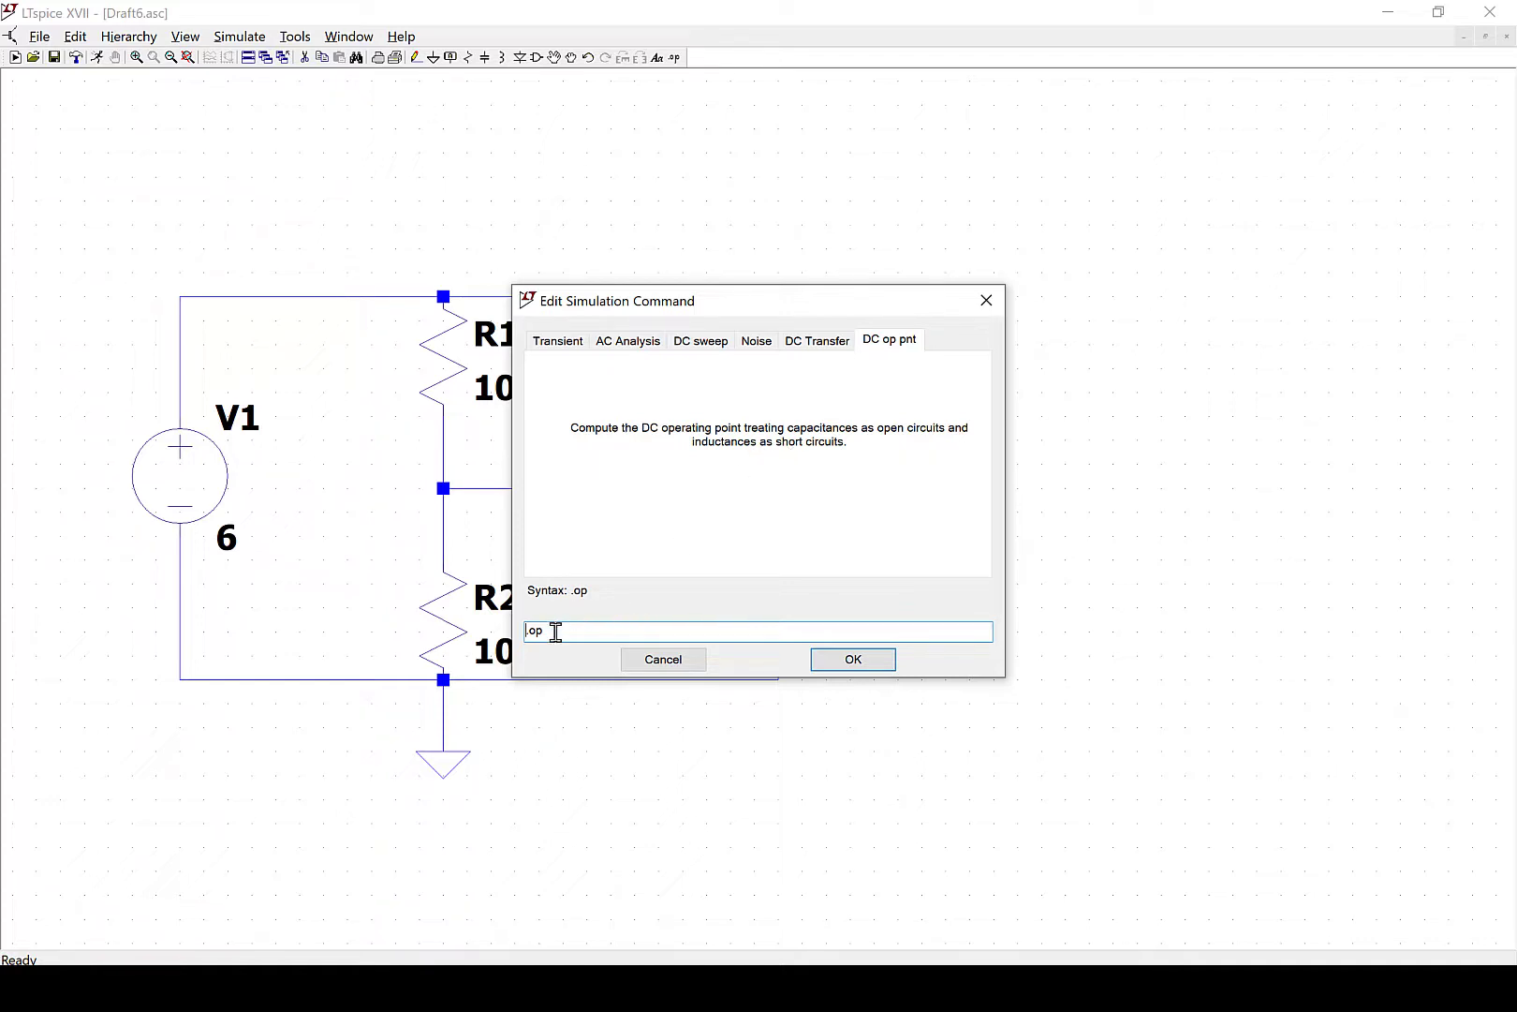
{"action": "left_click_drag", "start_coordinate": [555, 633], "coordinate": [521, 630]}
{"action": "left_click", "coordinate": [550, 629]}
{"action": "double_click", "coordinate": [527, 629]}
{"action": "left_click", "coordinate": [852, 660]}
{"action": "left_click", "coordinate": [626, 816]}
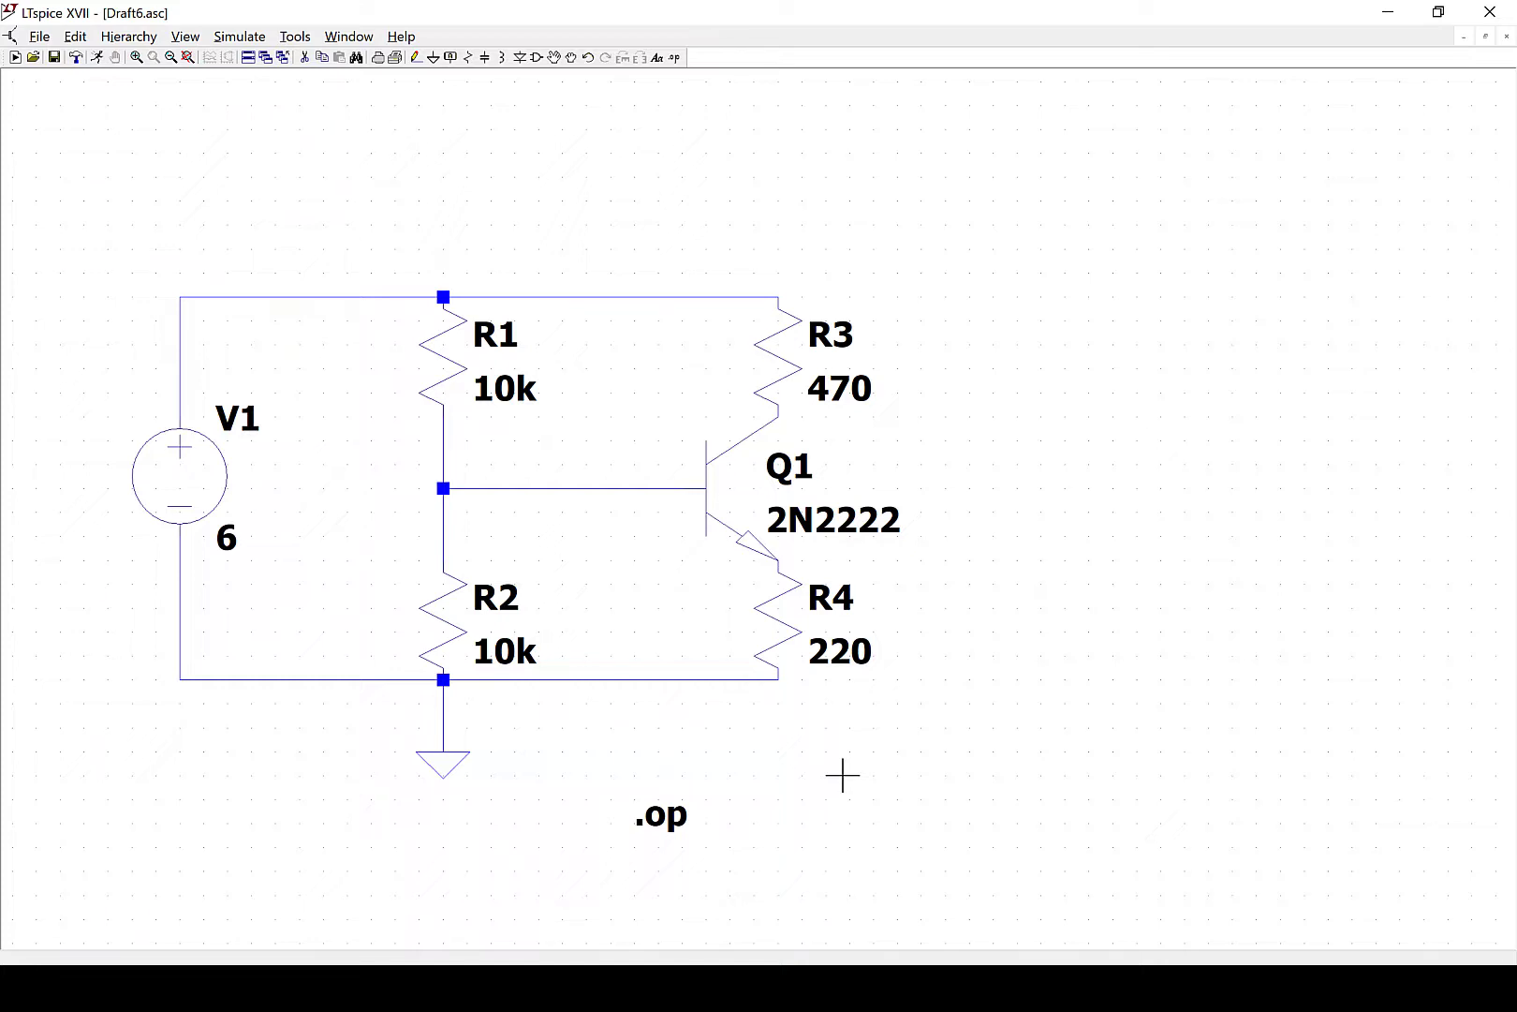
Run the operating point simulation and review its results beside the schematic and at the circuit nodes
{"action": "left_click", "coordinate": [223, 39]}
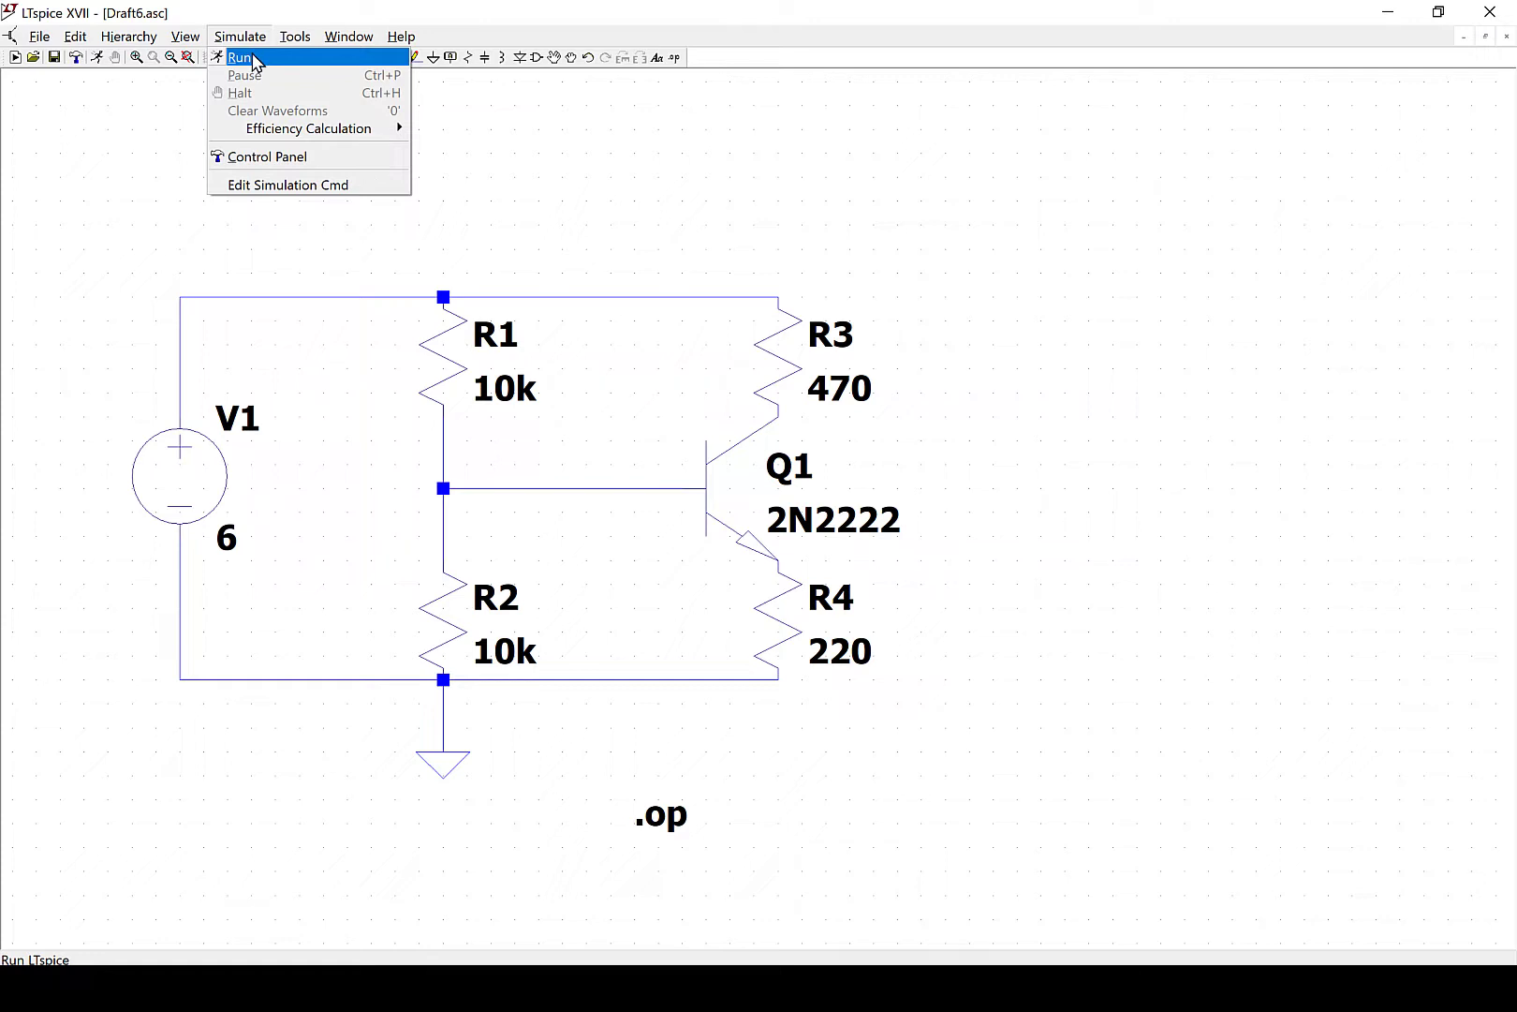
{"action": "left_click", "coordinate": [95, 94]}
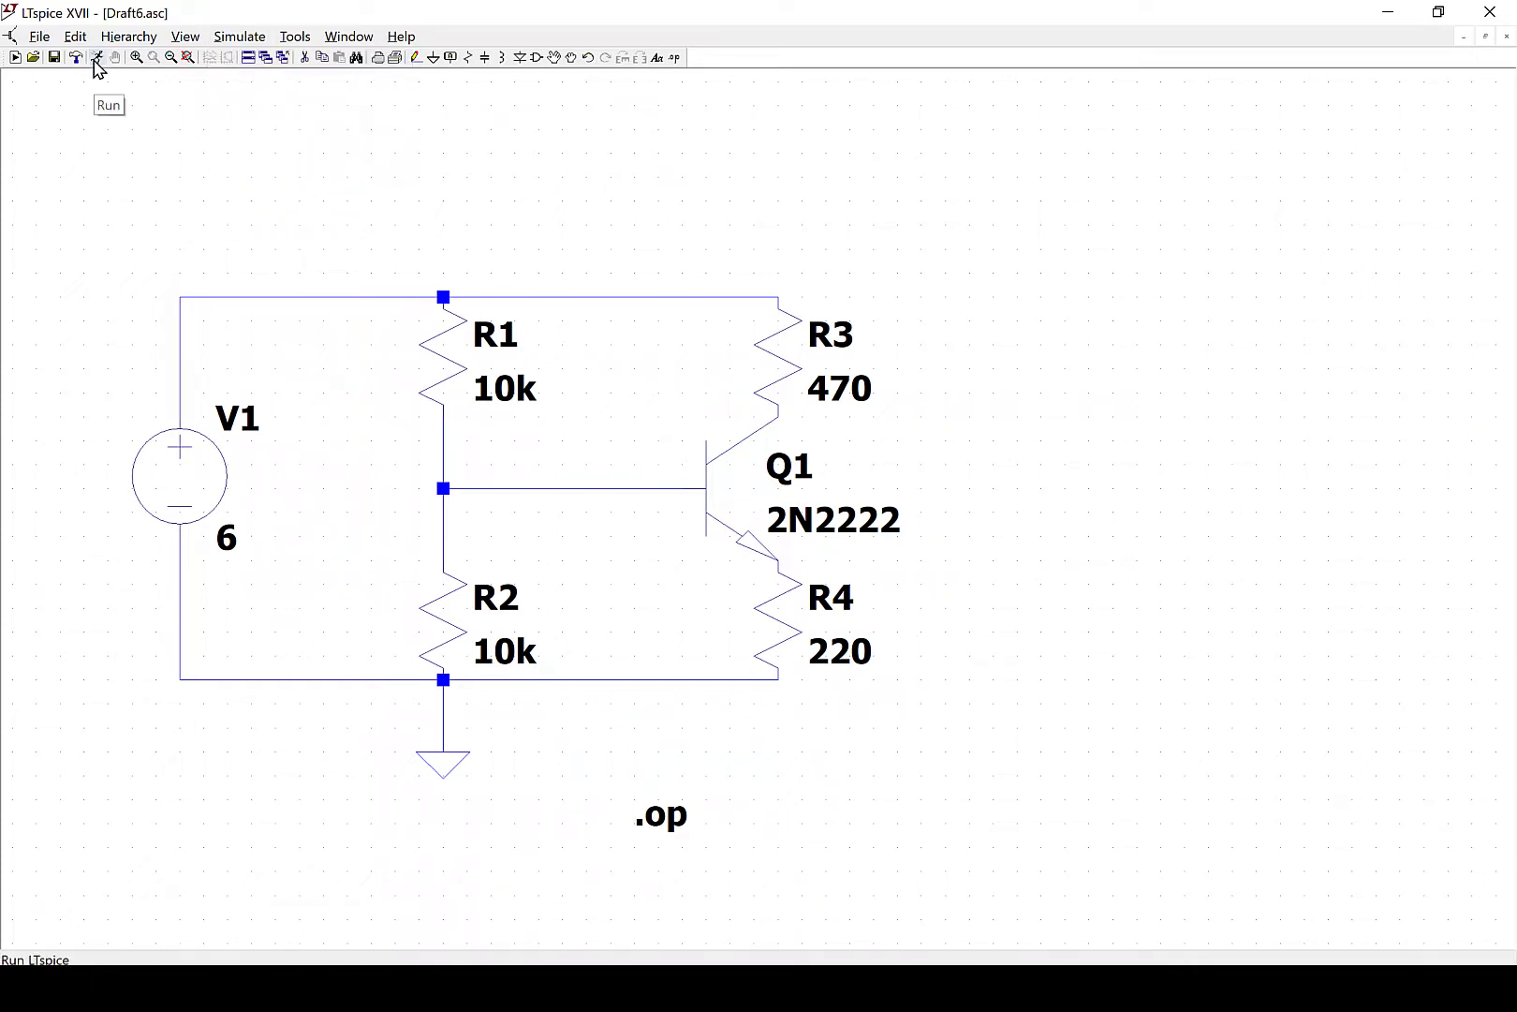
{"action": "left_click", "coordinate": [96, 58]}
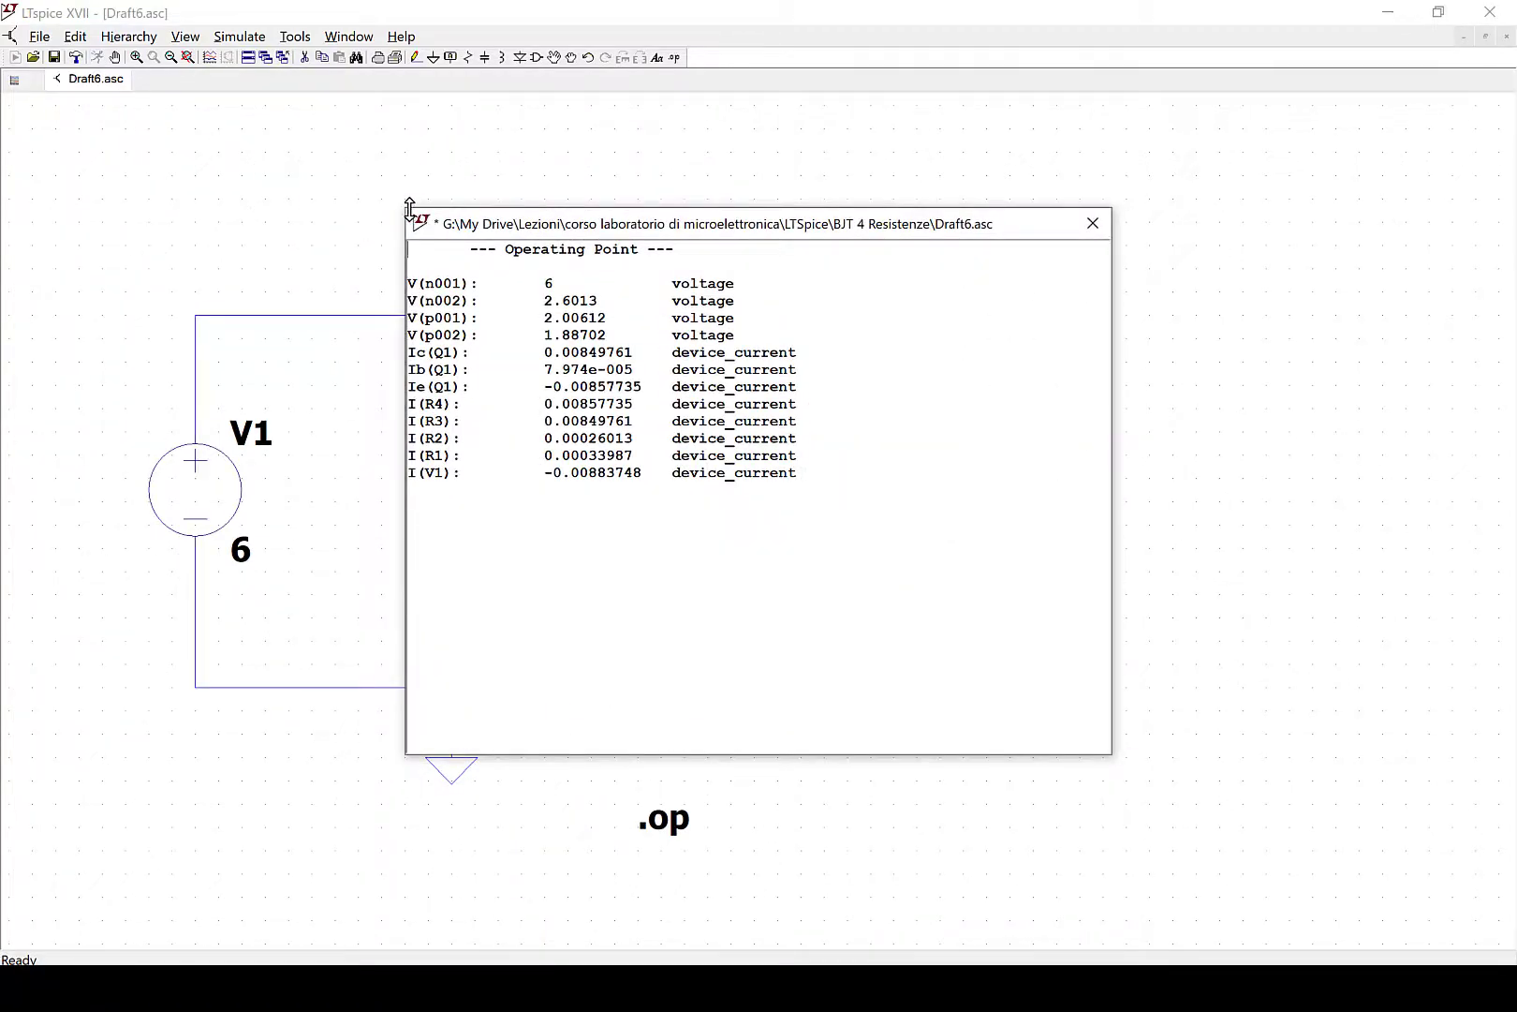
{"action": "left_click_drag", "start_coordinate": [405, 206], "coordinate": [1032, 286]}
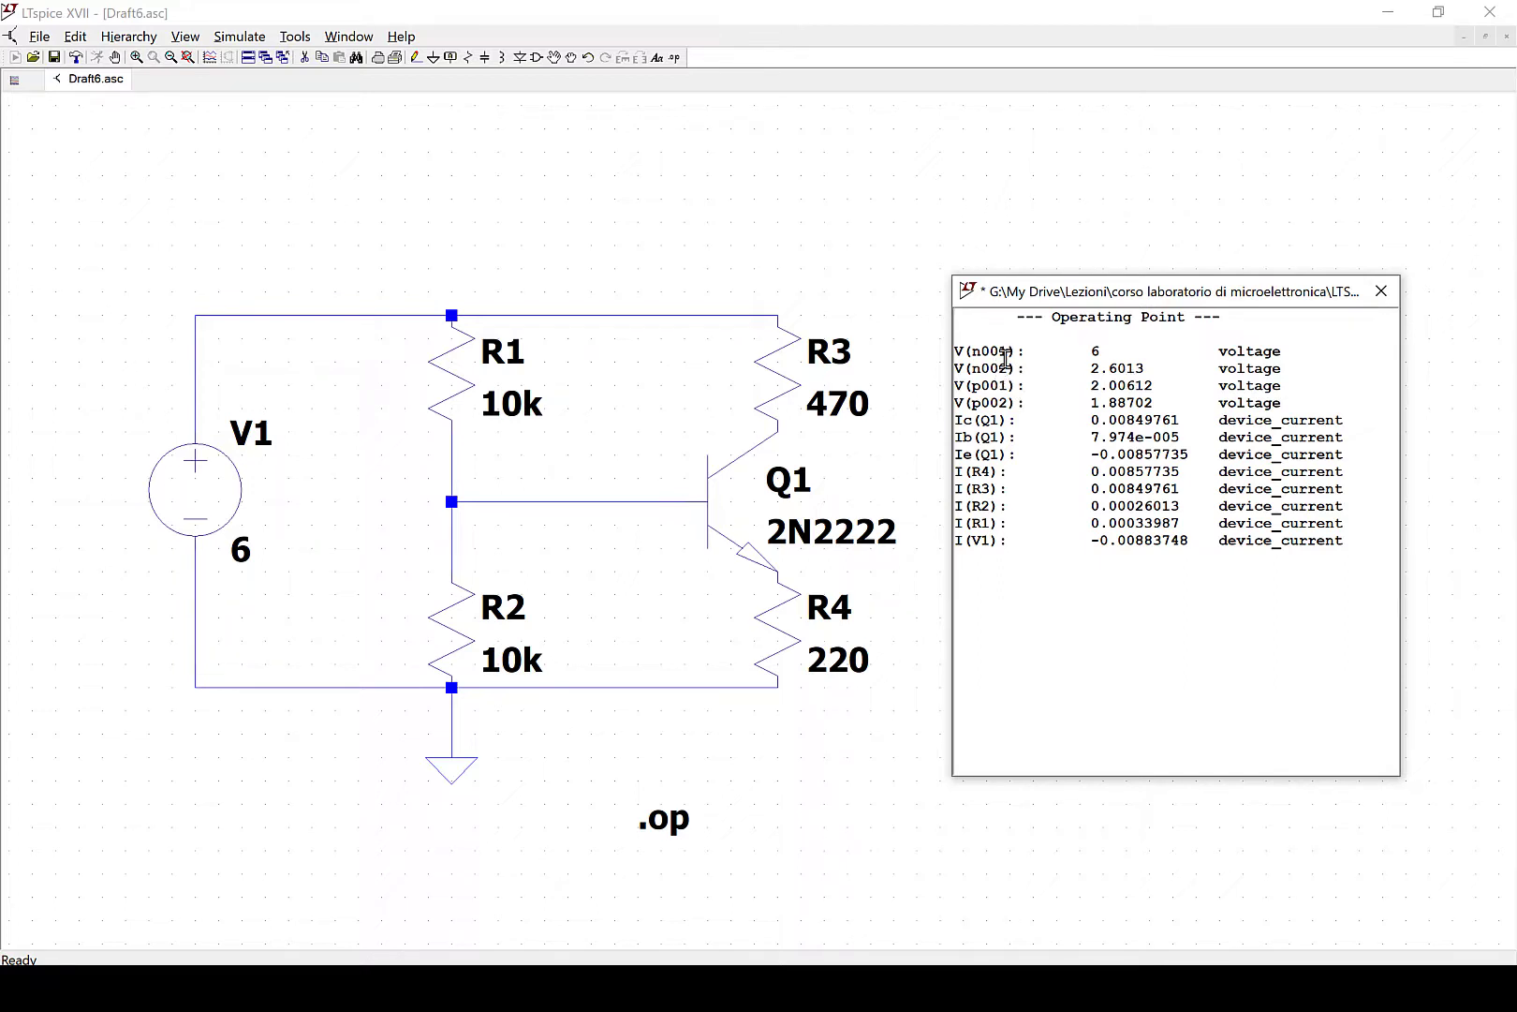
{"action": "left_click", "coordinate": [703, 257]}
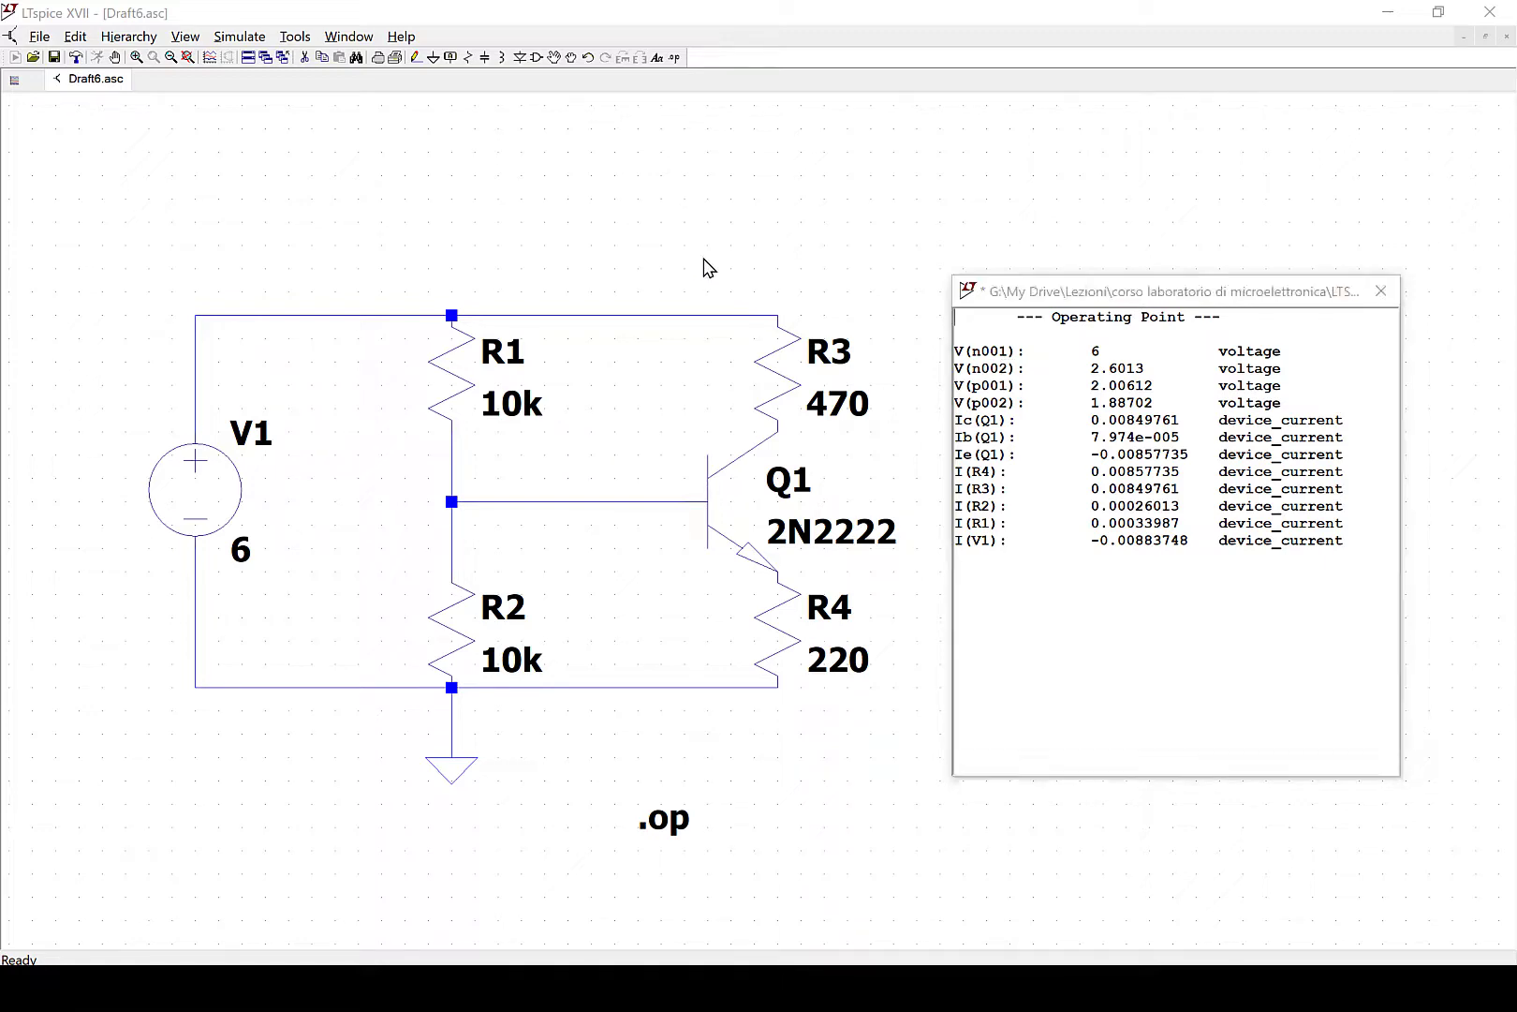
{"action": "left_click", "coordinate": [1381, 291]}
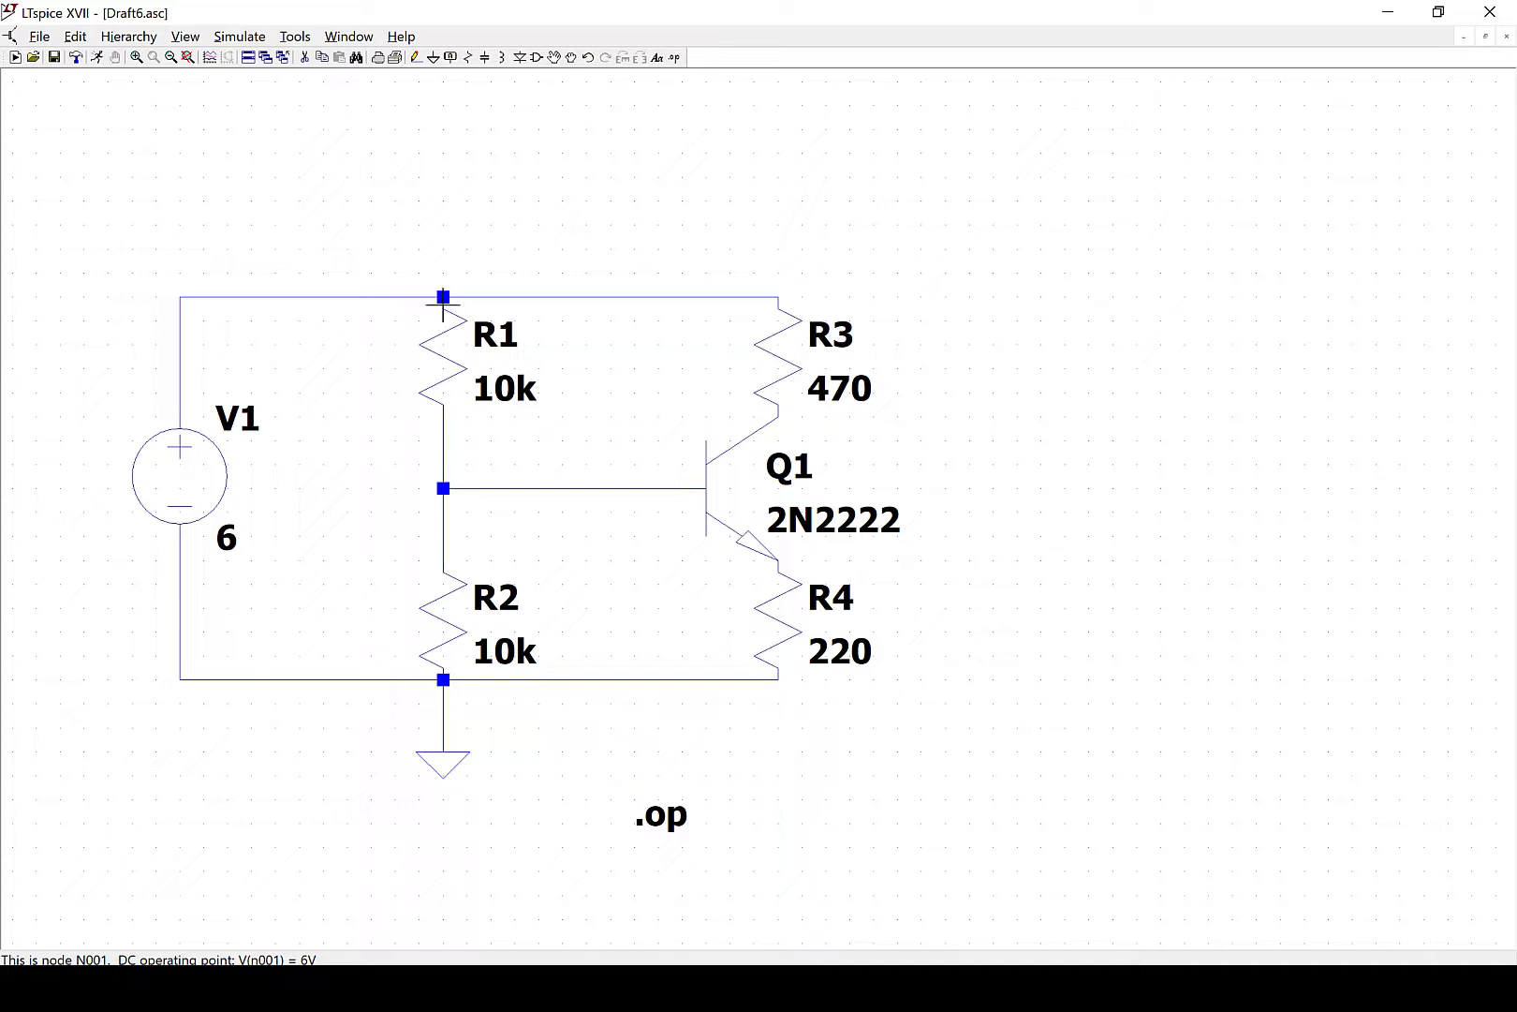
{"action": "mouse_move", "coordinate": [444, 481]}
Rerun the simulation and examine the supply node voltage, the resistor currents and Q1's terminal currents in the operating point results
{"action": "left_click", "coordinate": [98, 58]}
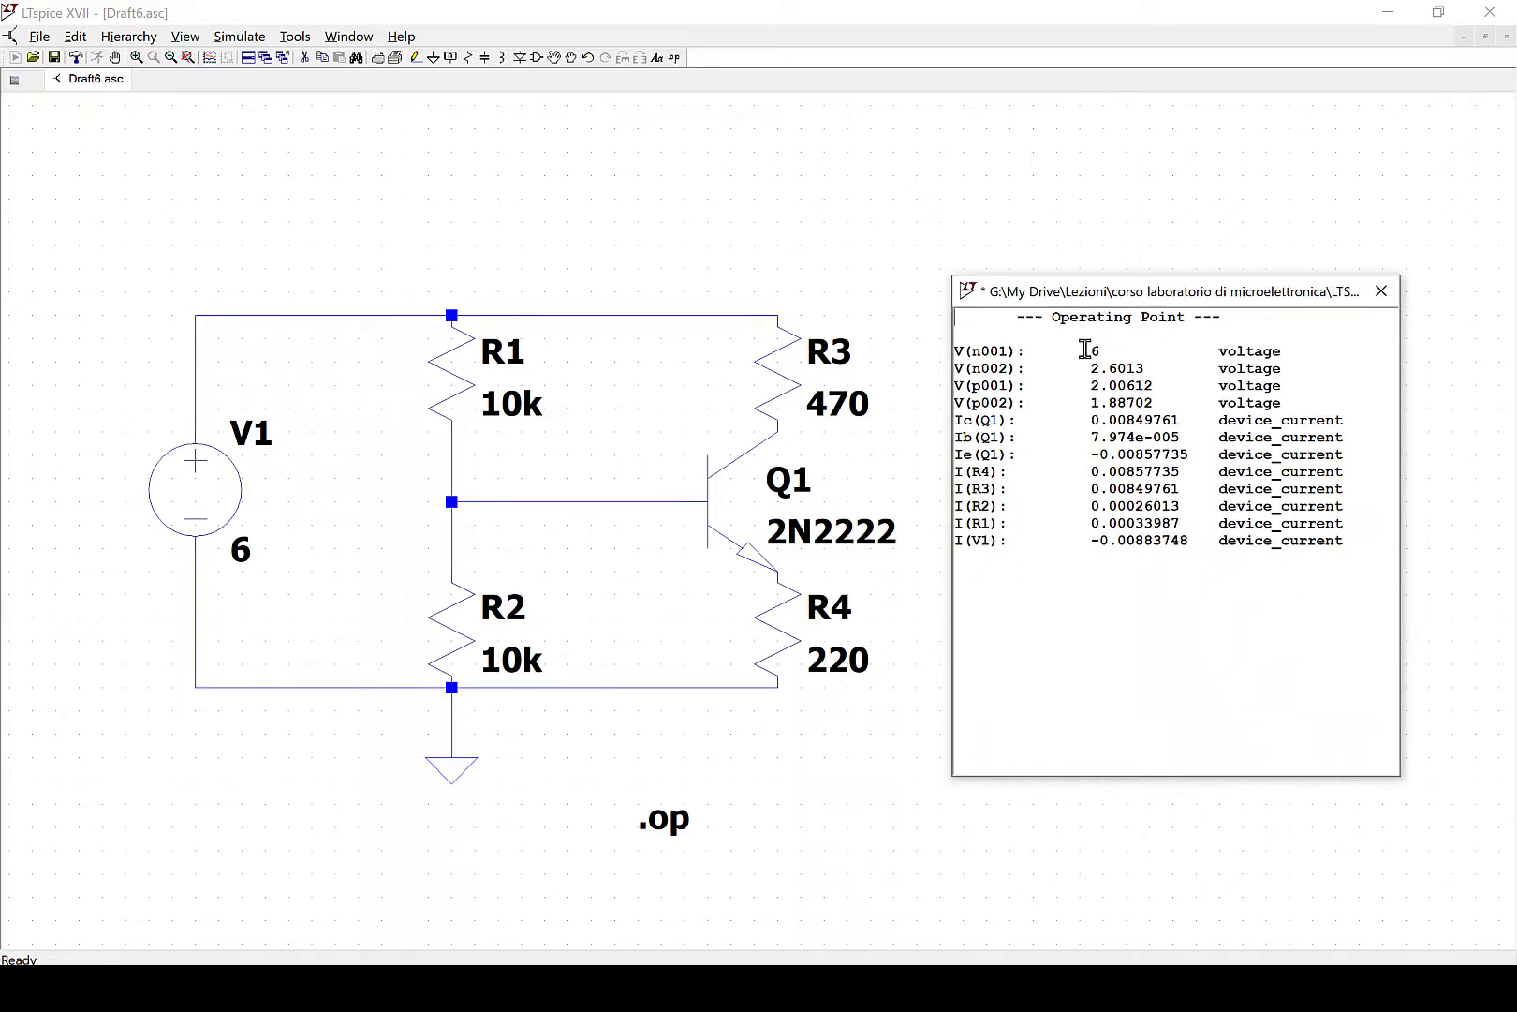
{"action": "double_click", "coordinate": [1088, 350]}
{"action": "left_click", "coordinate": [453, 319]}
{"action": "double_click", "coordinate": [1094, 473]}
{"action": "left_click_drag", "start_coordinate": [1091, 488], "coordinate": [1164, 506]}
{"action": "left_click_drag", "start_coordinate": [1065, 523], "coordinate": [1107, 522]}
{"action": "left_click_drag", "start_coordinate": [956, 420], "coordinate": [1033, 452]}
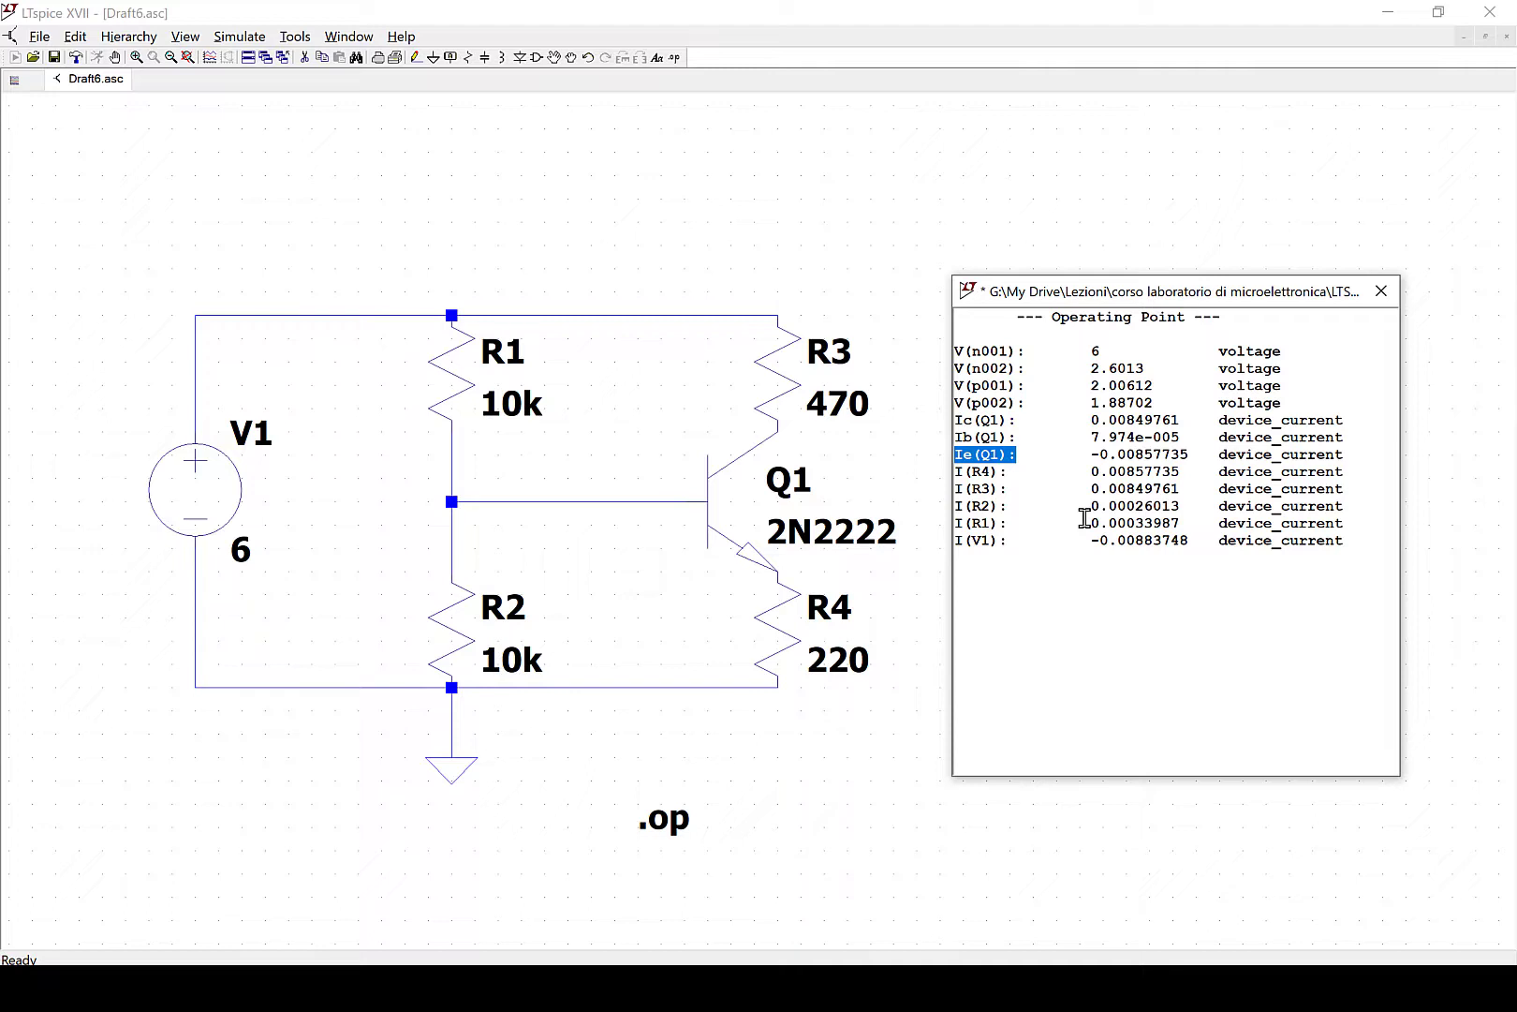
{"action": "left_click", "coordinate": [1135, 522]}
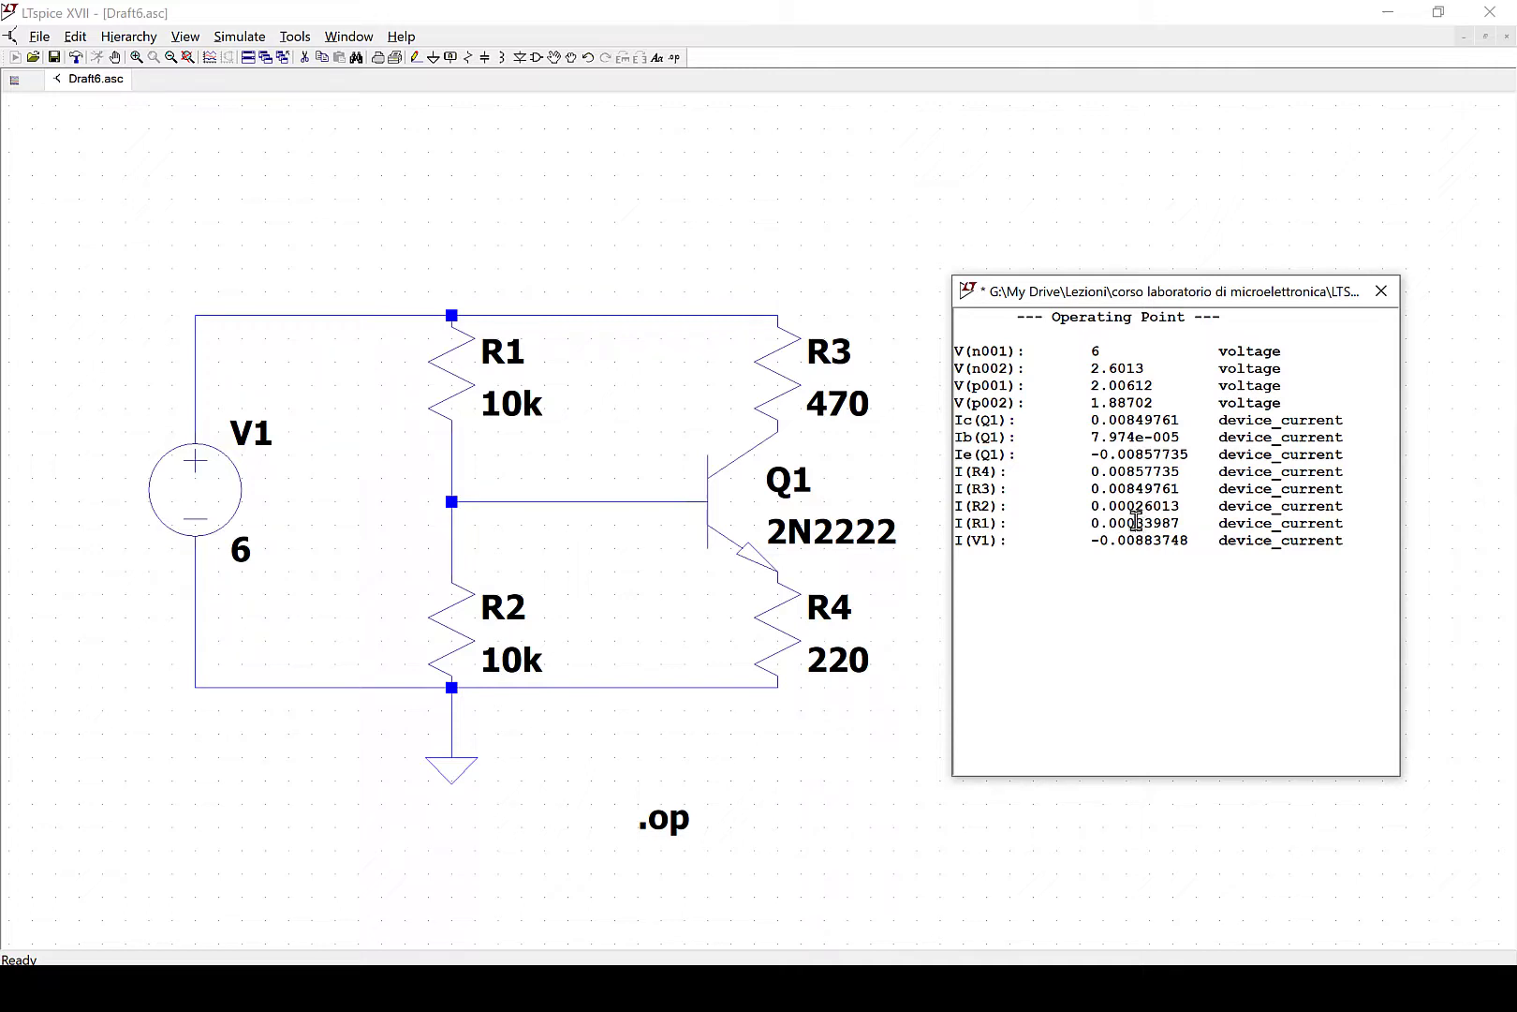
{"action": "left_click_drag", "start_coordinate": [1135, 522], "coordinate": [1180, 525]}
{"action": "left_click", "coordinate": [1130, 532]}
{"action": "left_click_drag", "start_coordinate": [1127, 506], "coordinate": [1154, 508]}
{"action": "left_click_drag", "start_coordinate": [1088, 438], "coordinate": [1187, 440]}
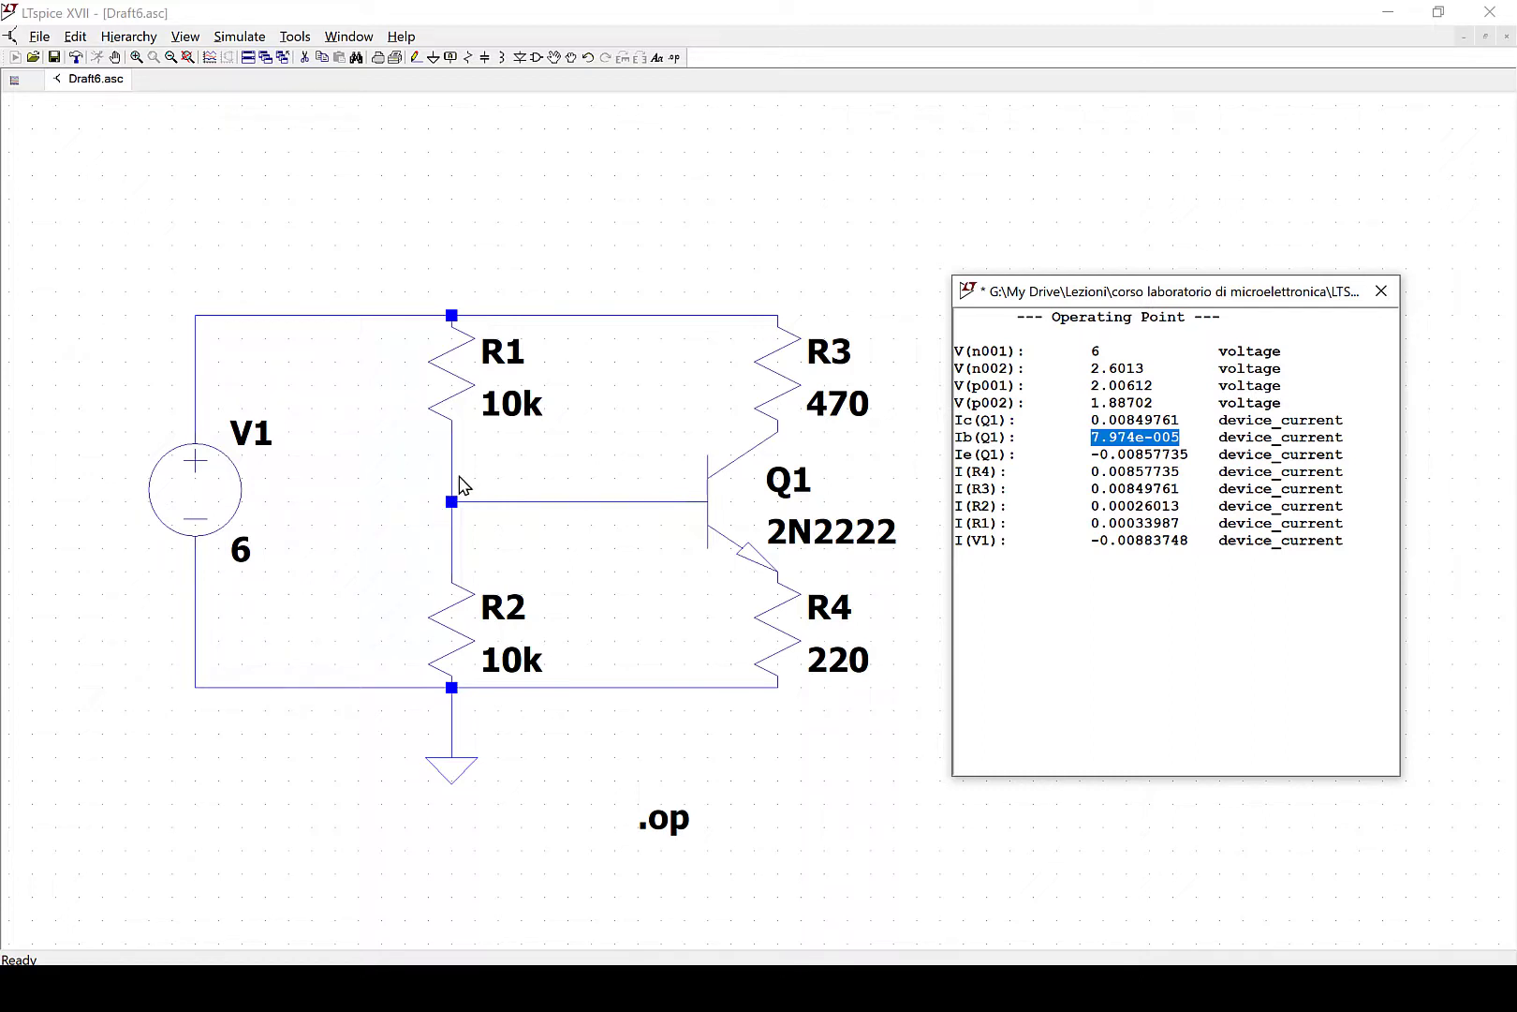
{"action": "left_click", "coordinate": [1400, 295]}
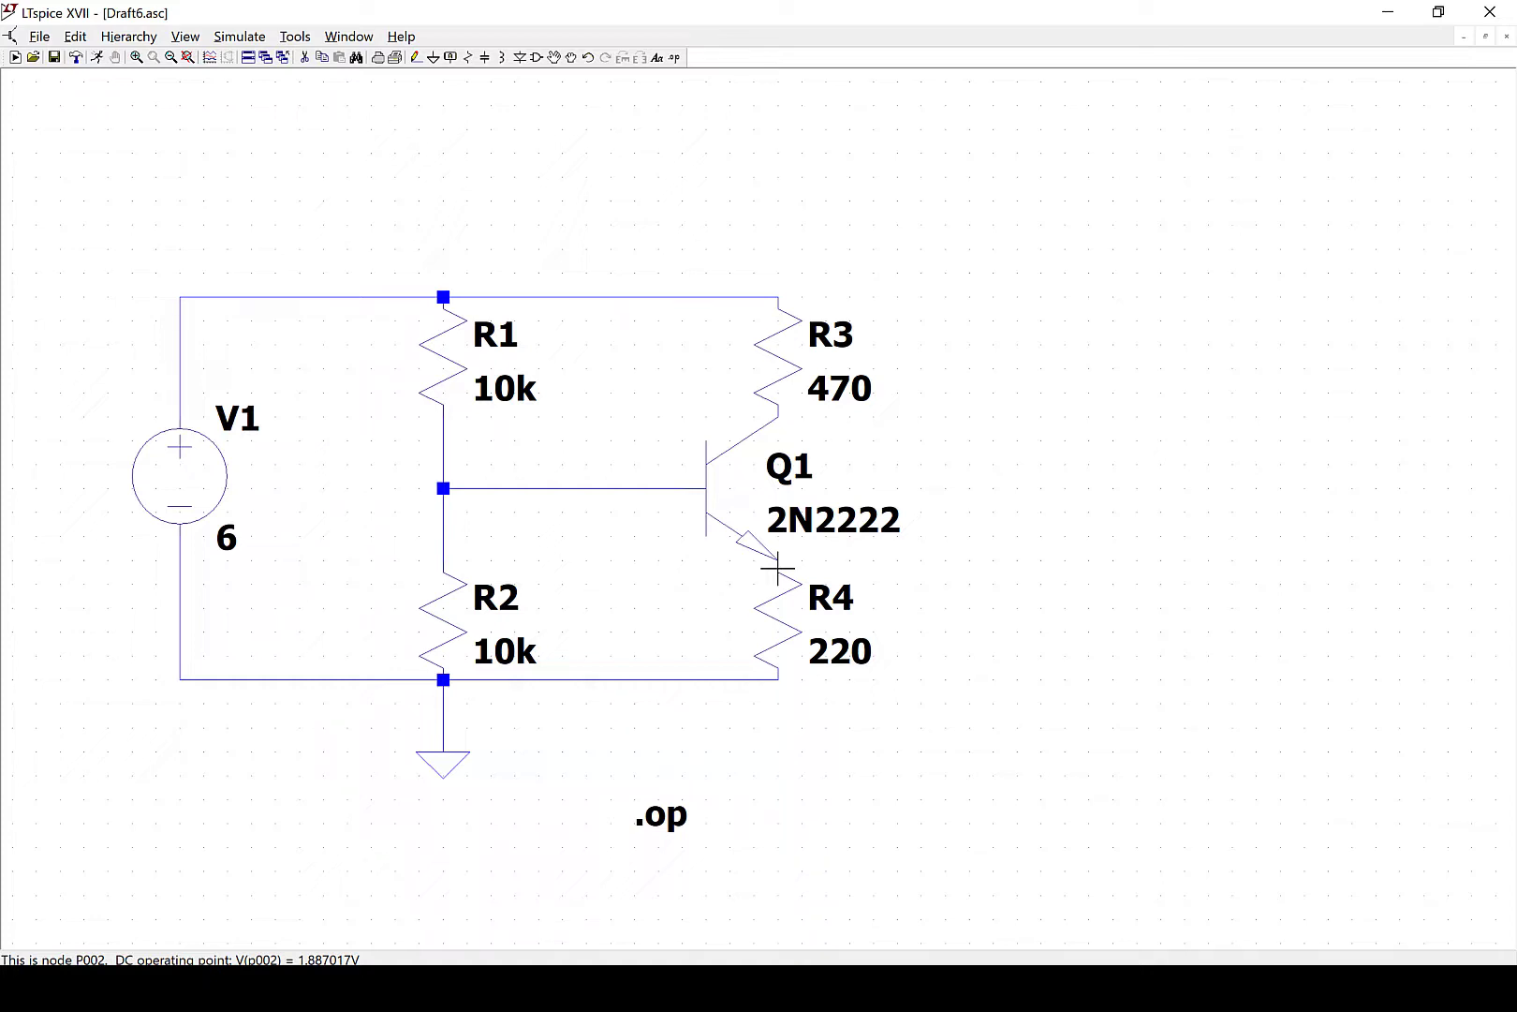
Add an operating point data label on Q1's base wire for the base-emitter voltage and check its expression $-V(P002)
{"action": "left_click", "coordinate": [658, 485]}
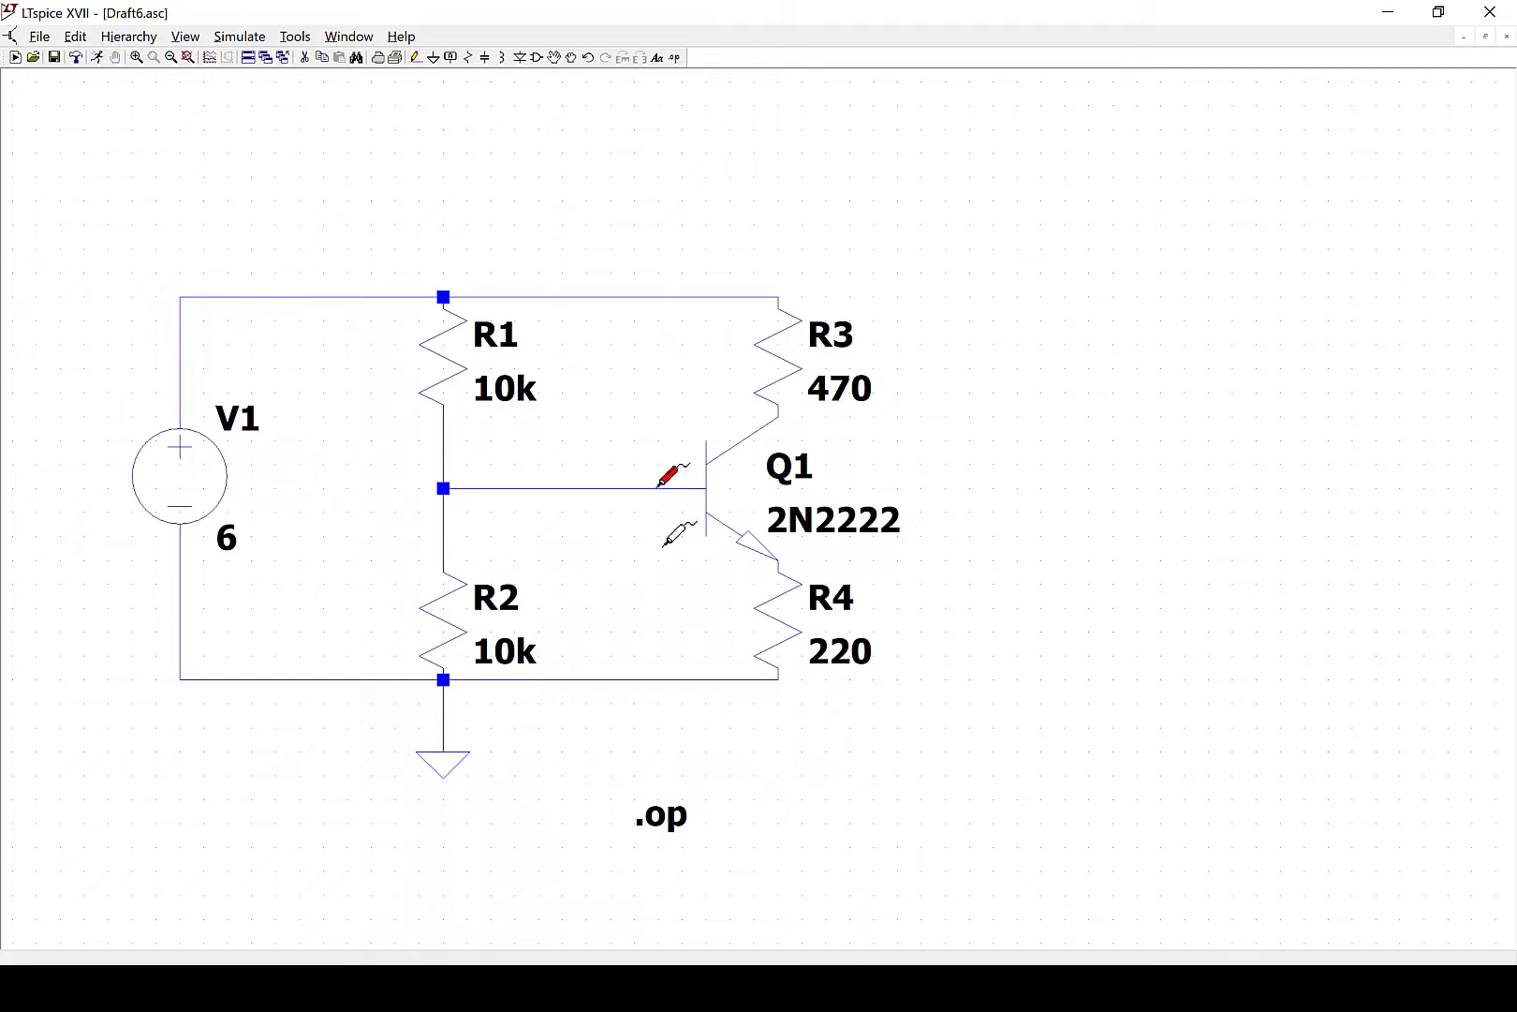
{"action": "left_click", "coordinate": [774, 564]}
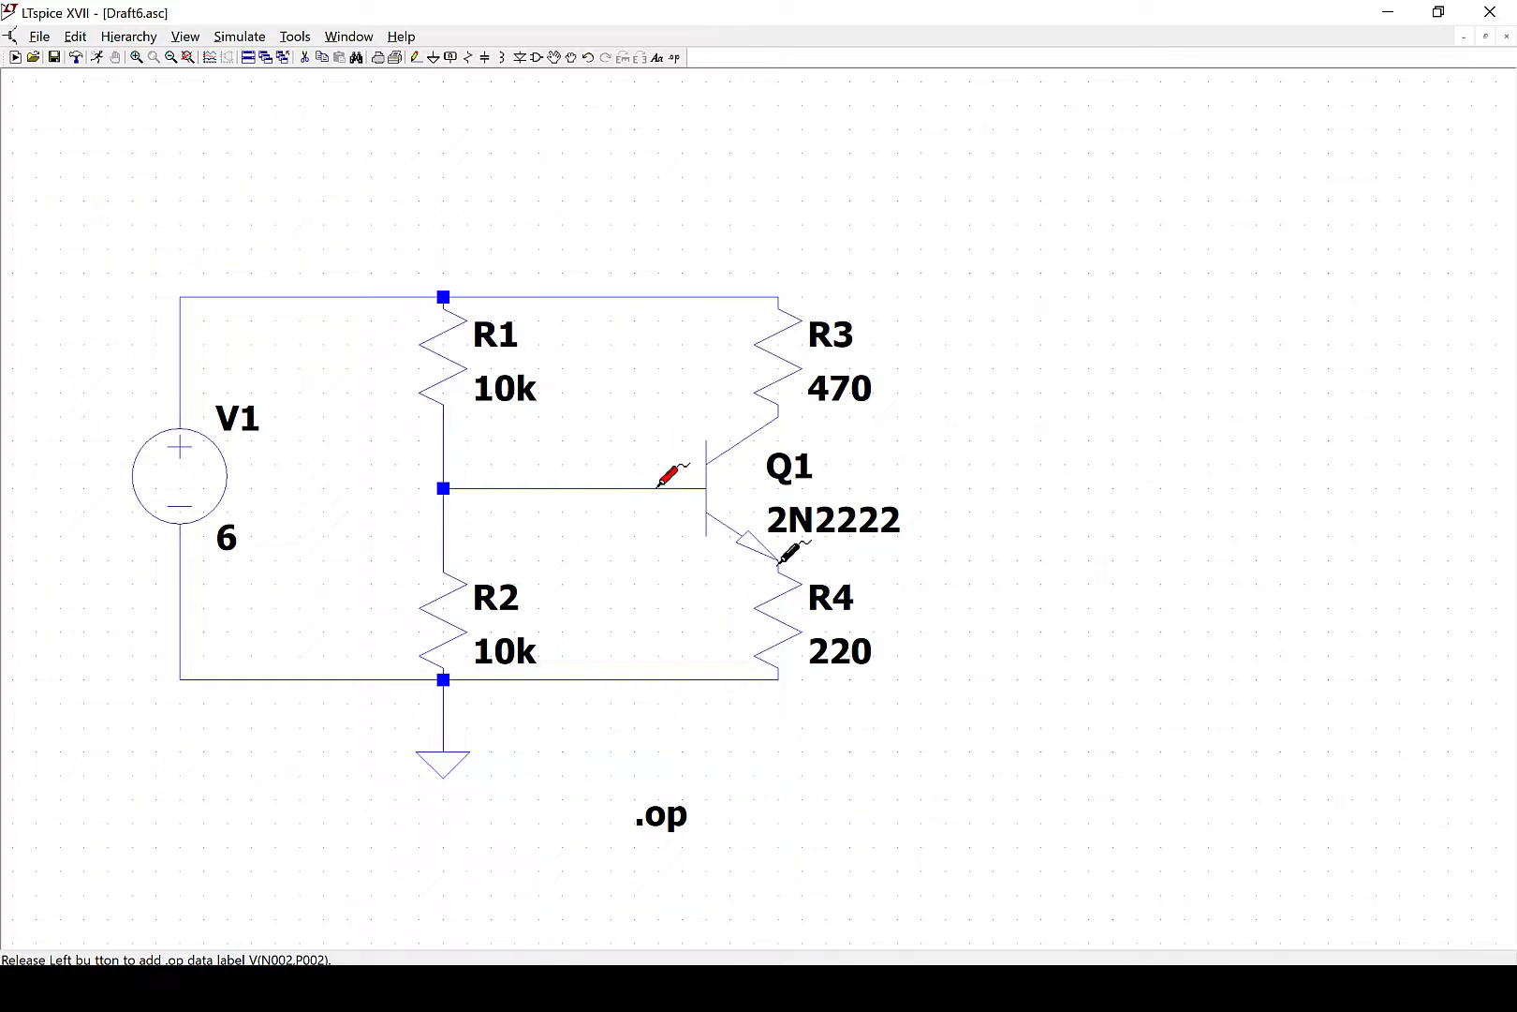
{"action": "left_click_drag", "start_coordinate": [779, 561], "coordinate": [779, 561]}
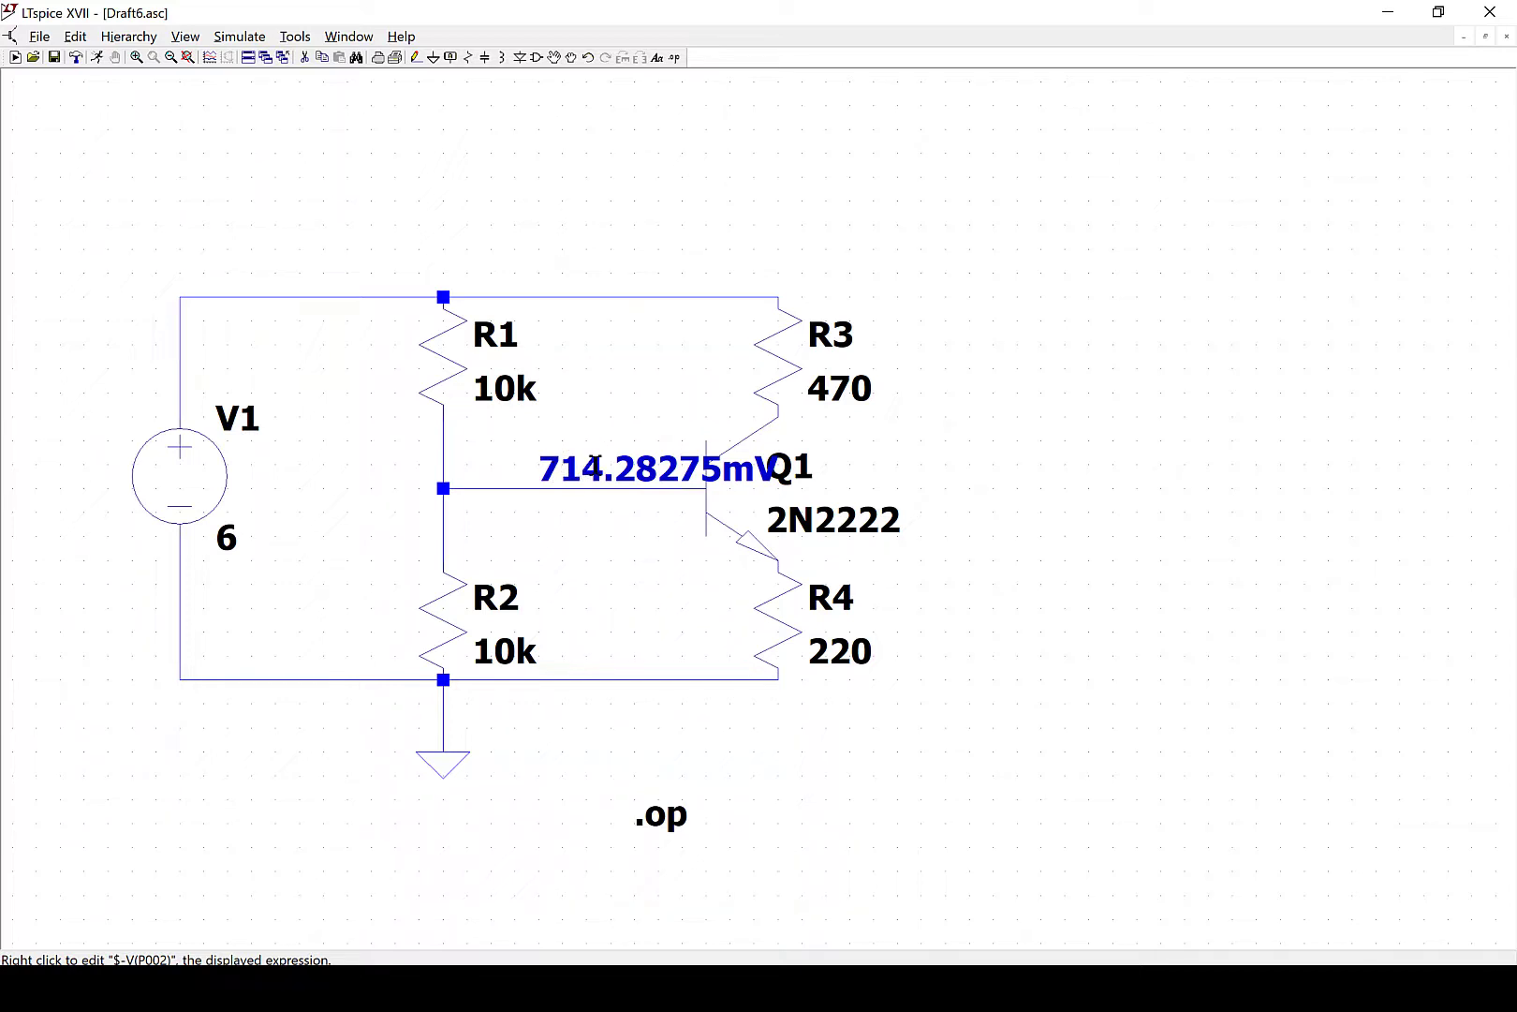
{"action": "right_click", "coordinate": [596, 464]}
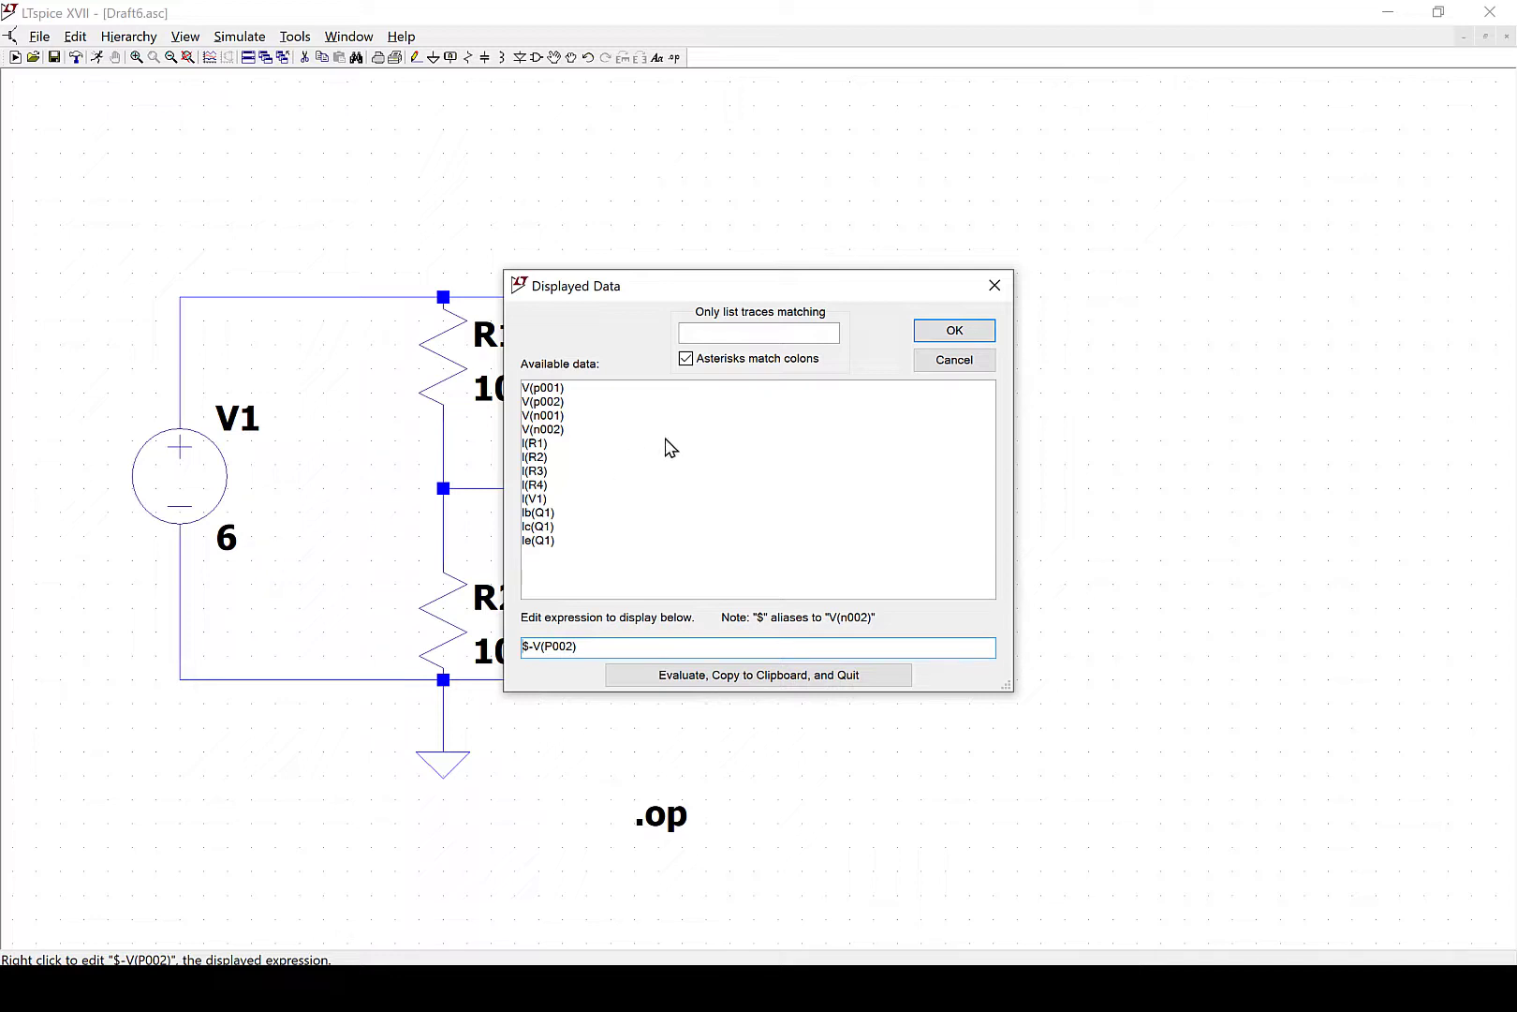
{"action": "left_click", "coordinate": [994, 285]}
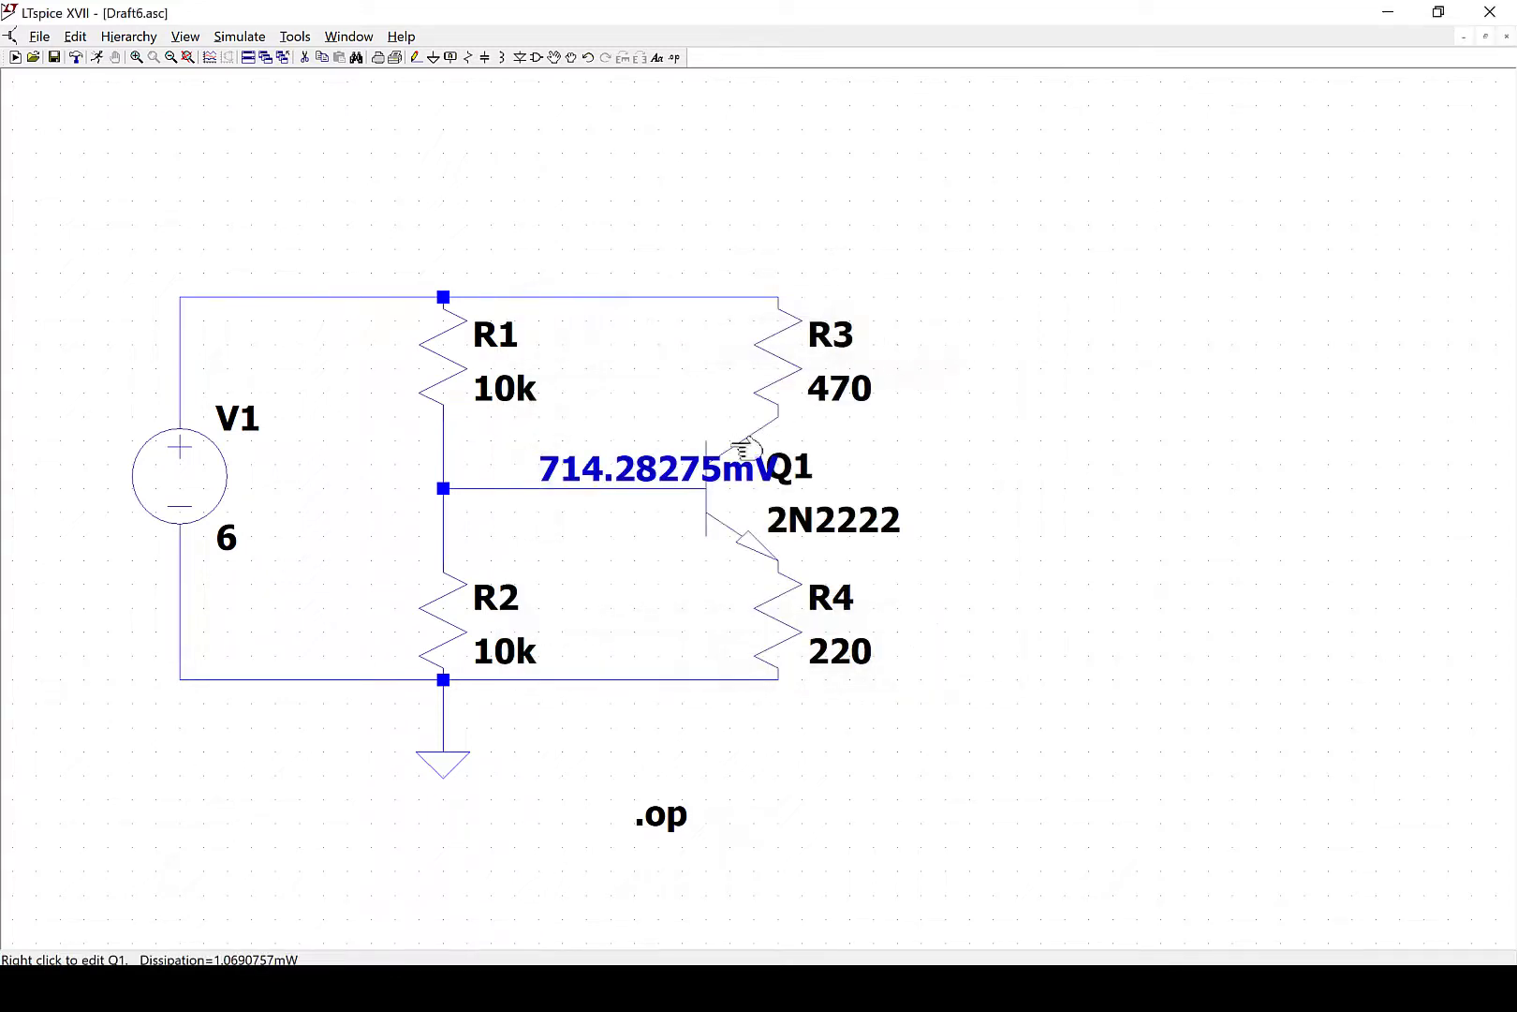